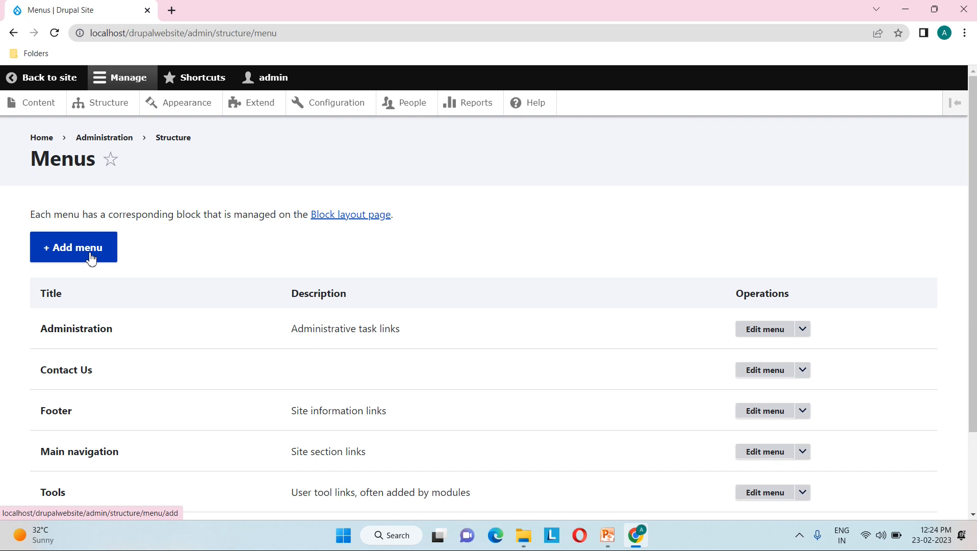
Create and save a new menu titled Quick Links with the administrative summary "This is a quick link".
scroll(140, 264, "down", 2)
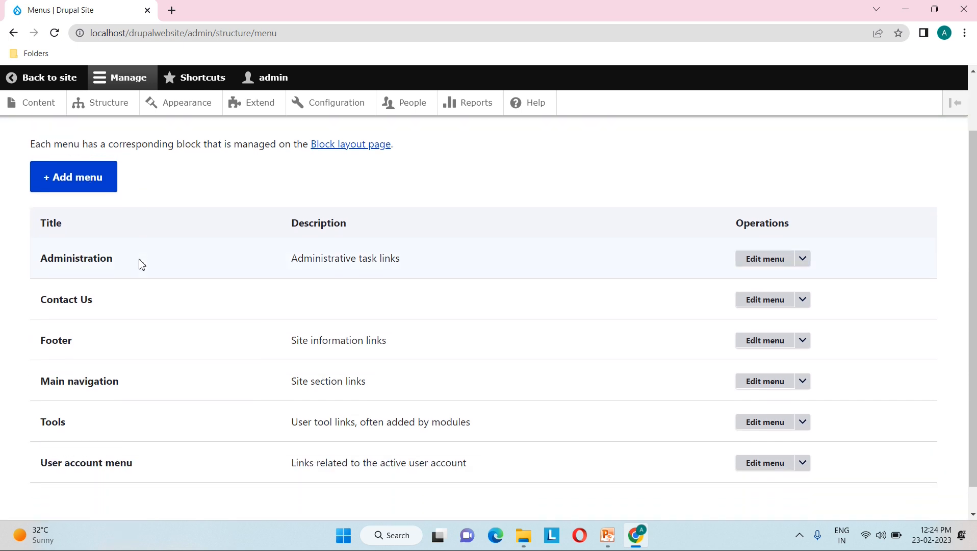
scroll(184, 254, "down", 1)
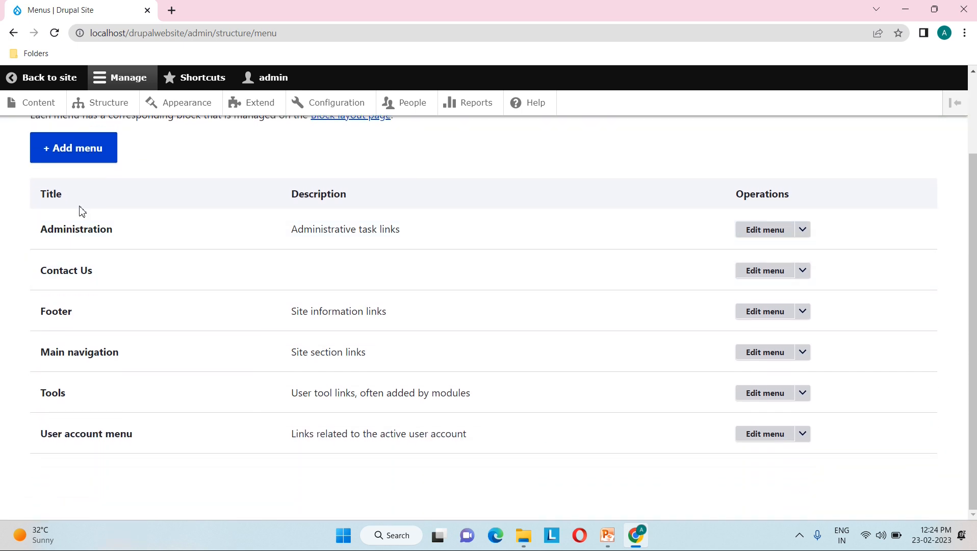
scroll(150, 238, "up", 2)
scroll(150, 239, "down", 1)
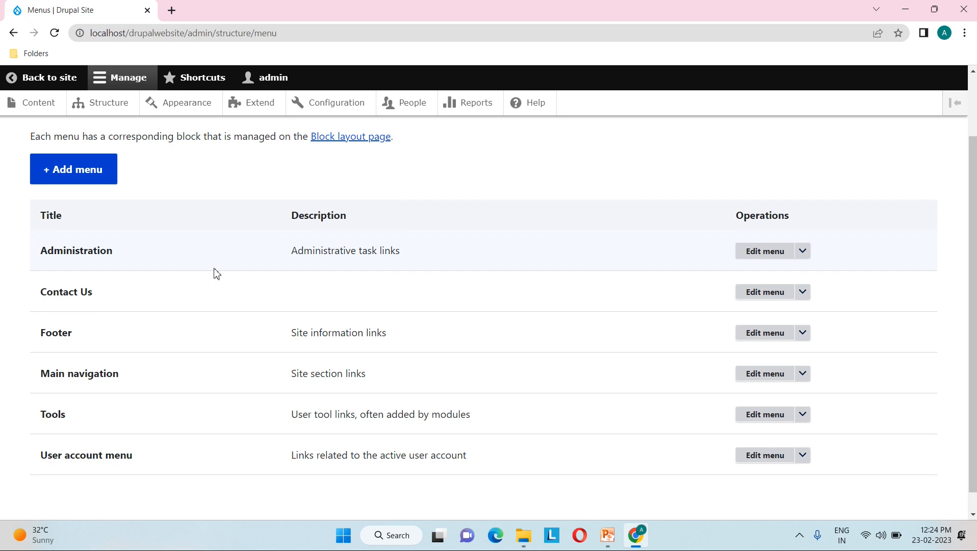
scroll(216, 274, "up", 3)
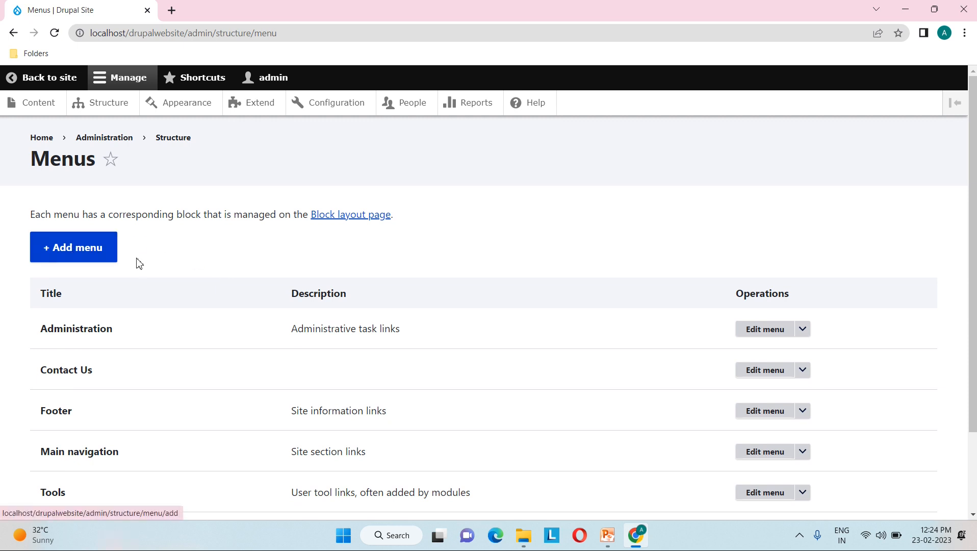
left_click(80, 252)
left_click(160, 264)
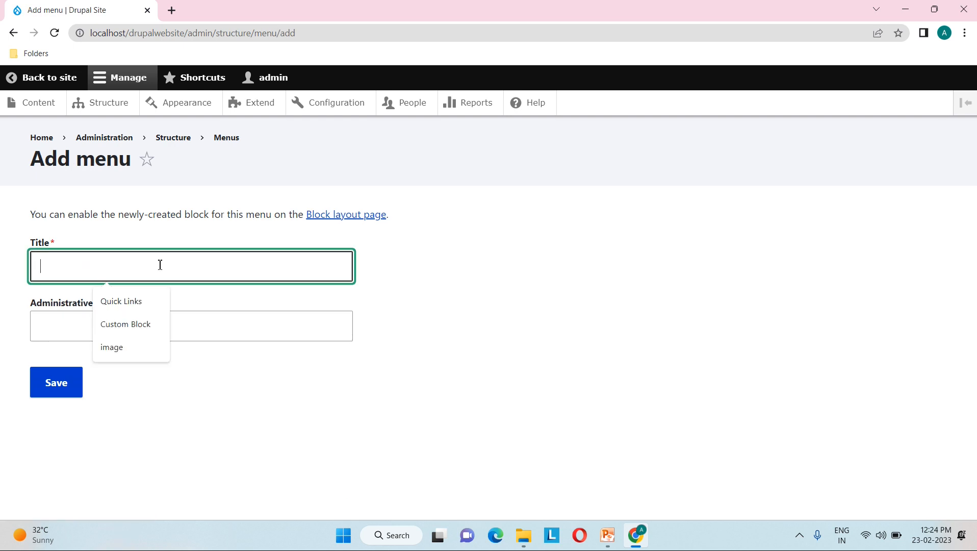
left_click(132, 301)
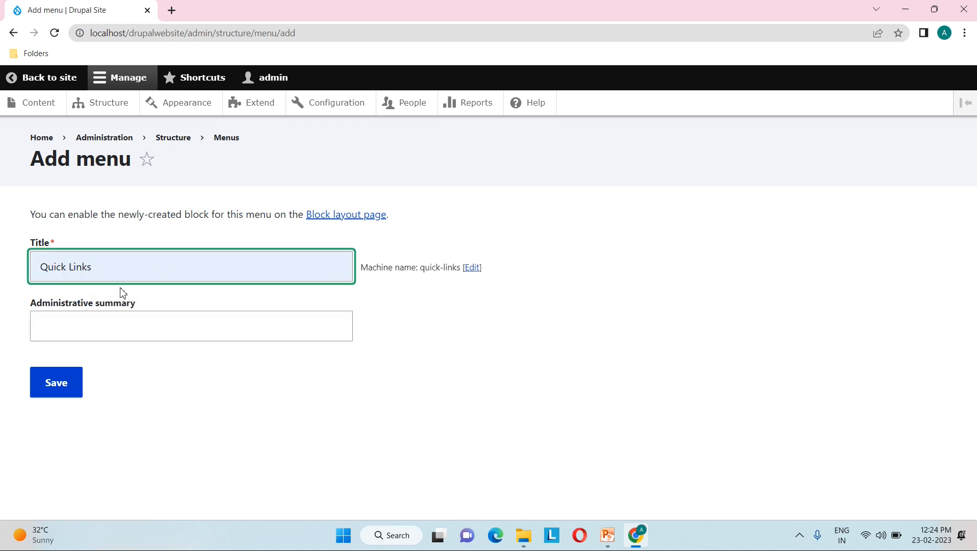
left_click(110, 321)
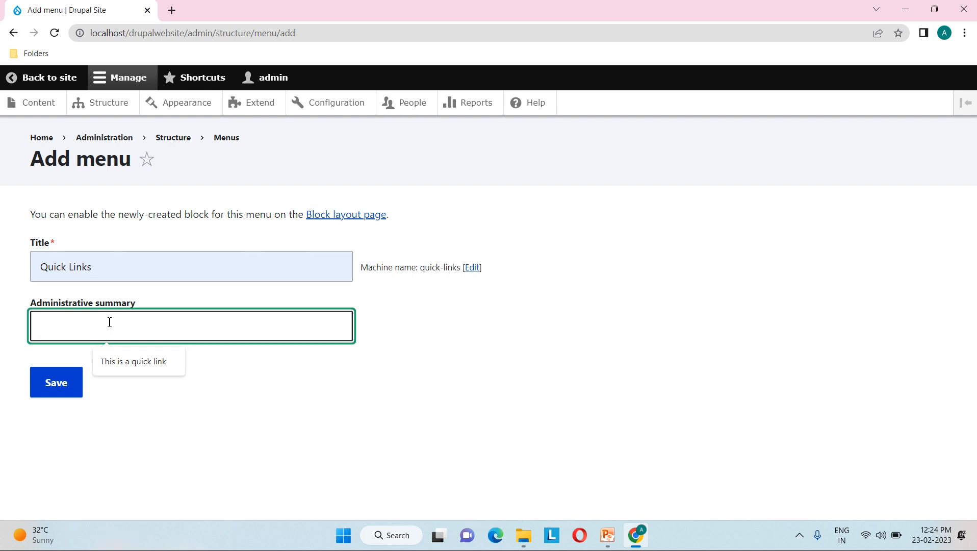
left_click(137, 367)
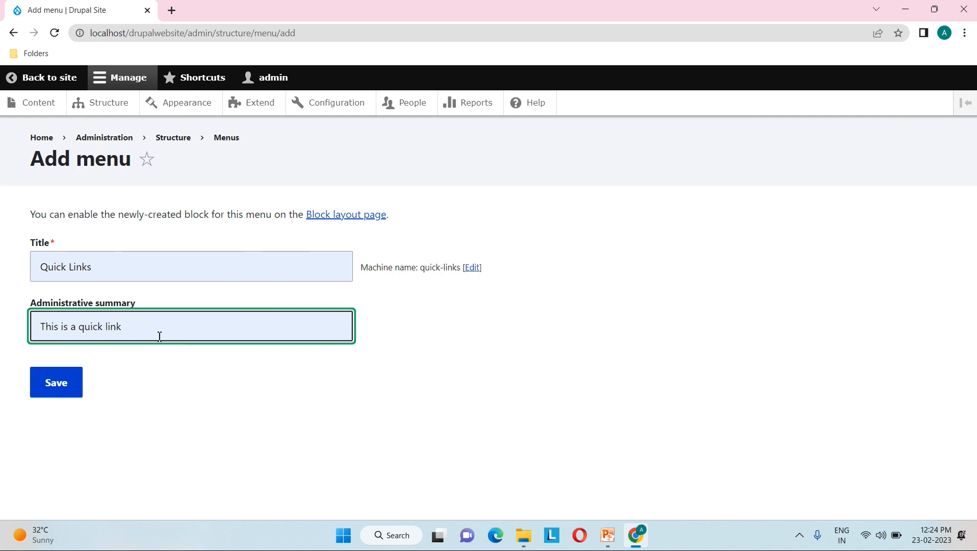
left_click(66, 395)
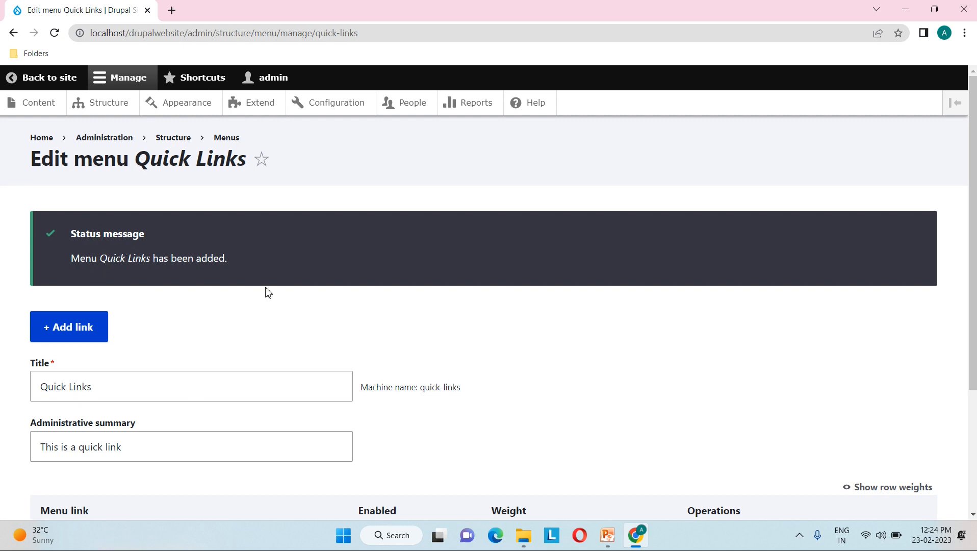
Start a new link in the Quick Links menu and set its menu link title to About Us.
scroll(271, 320, "down", 2)
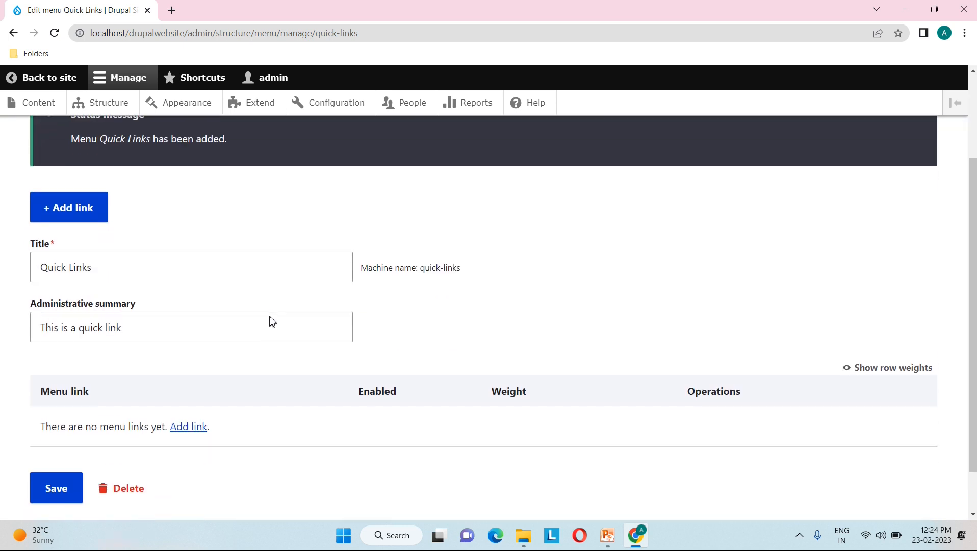
scroll(270, 317, "up", 2)
scroll(270, 317, "down", 1)
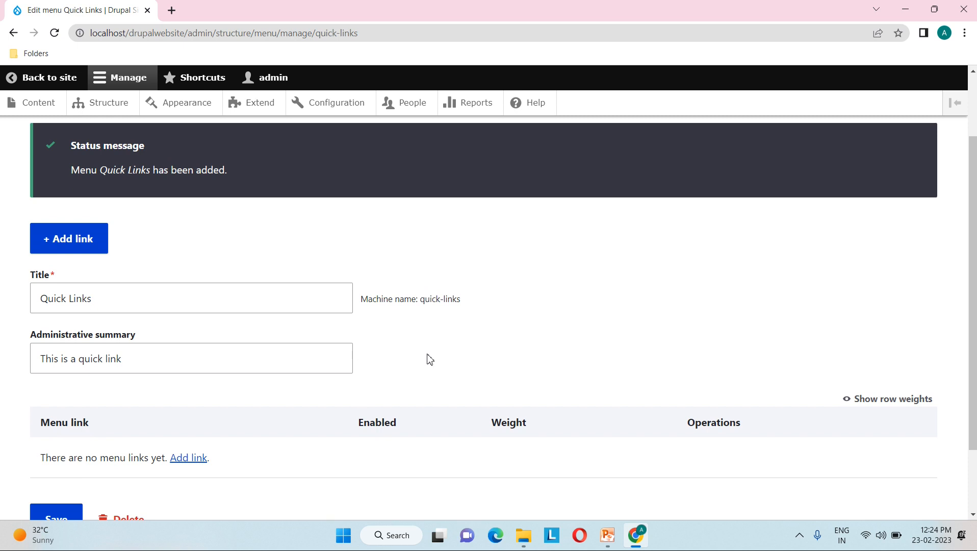
scroll(430, 360, "down", 1)
scroll(430, 360, "up", 2)
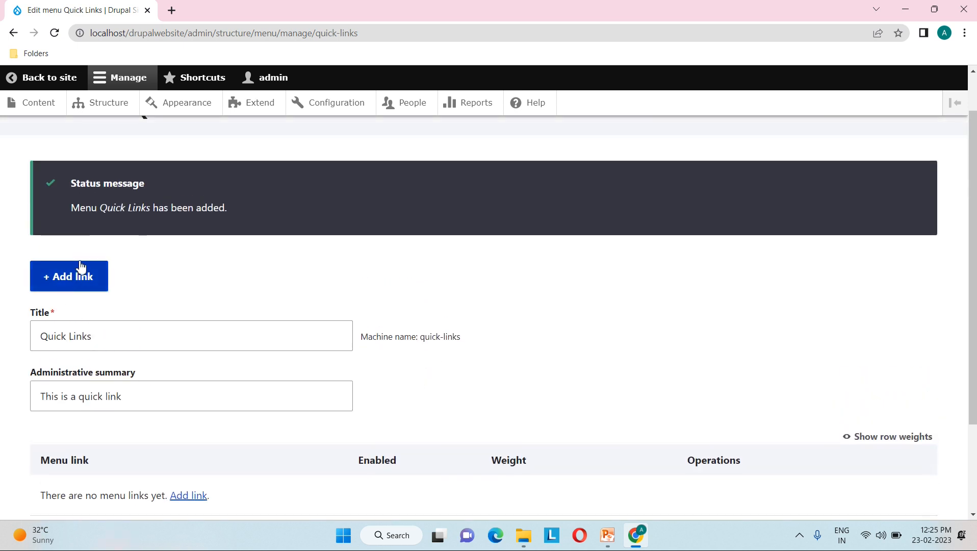
left_click(70, 277)
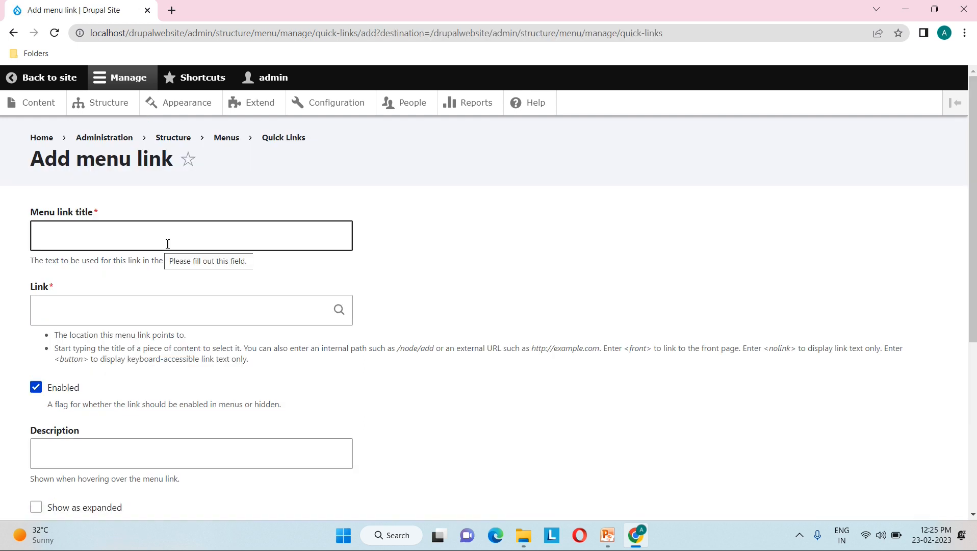
left_click(167, 244)
type("A")
left_click(131, 275)
Set the About Us menu link's target to the internal path /about-us.
left_click(123, 310)
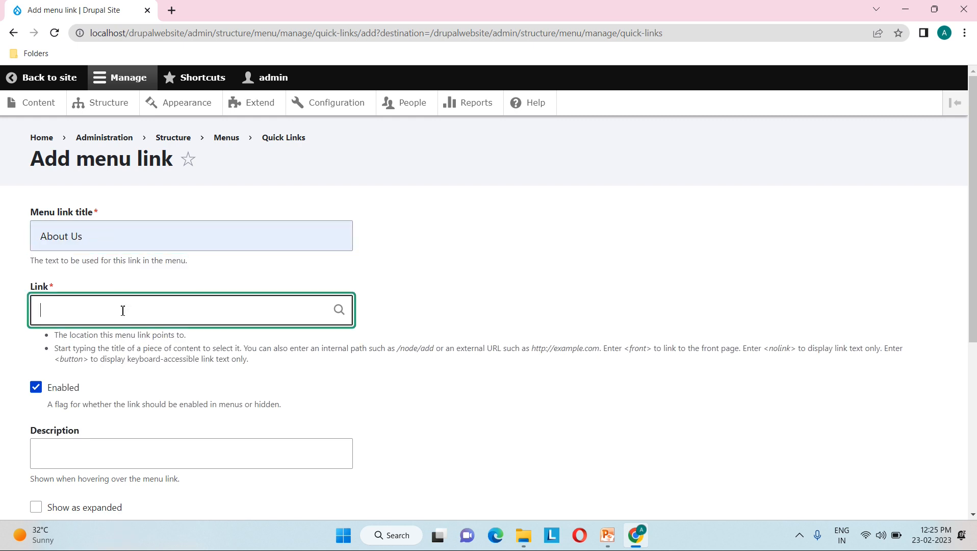
scroll(216, 362, "down", 1)
scroll(216, 362, "up", 1)
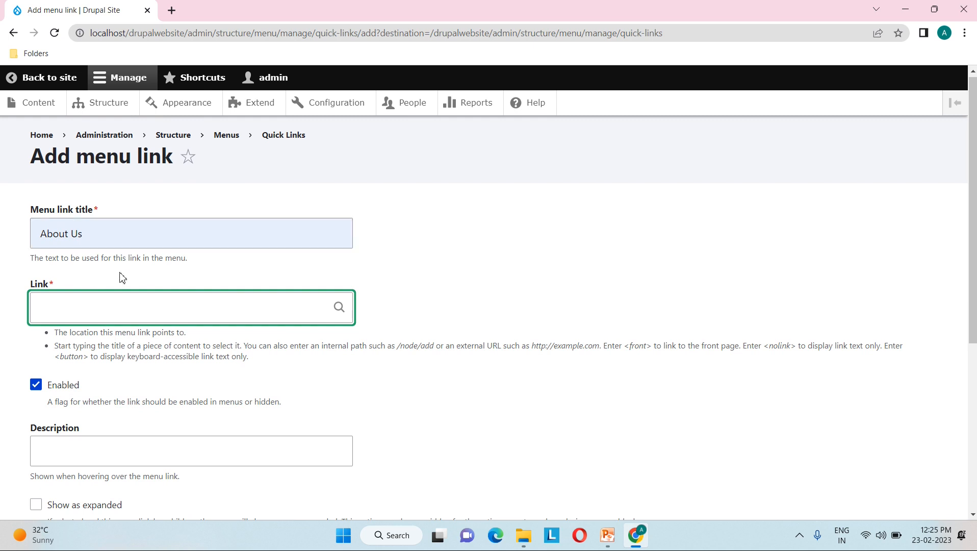
type("/about-us")
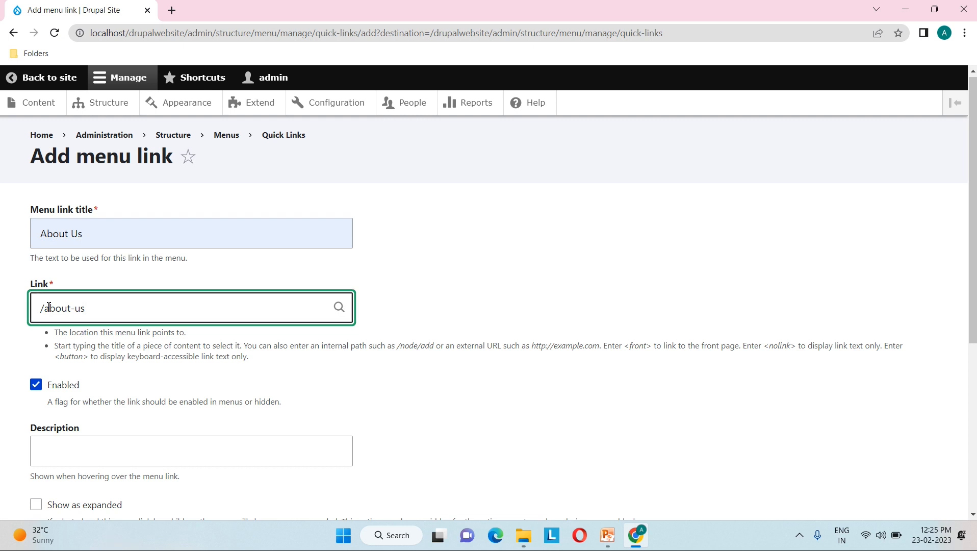
Examine the entered link path and the help text on internal path and external URL formats.
left_click_drag(37, 308, 105, 303)
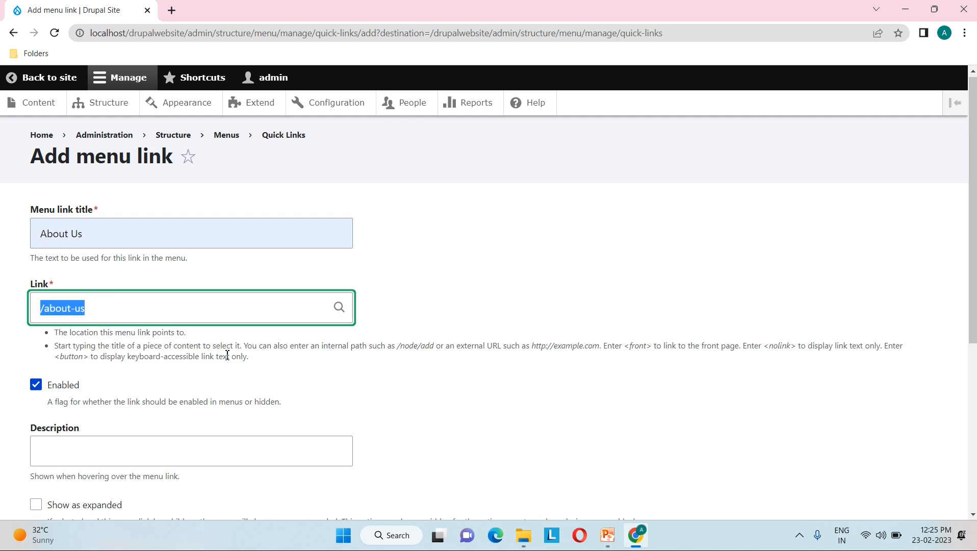
left_click(245, 361)
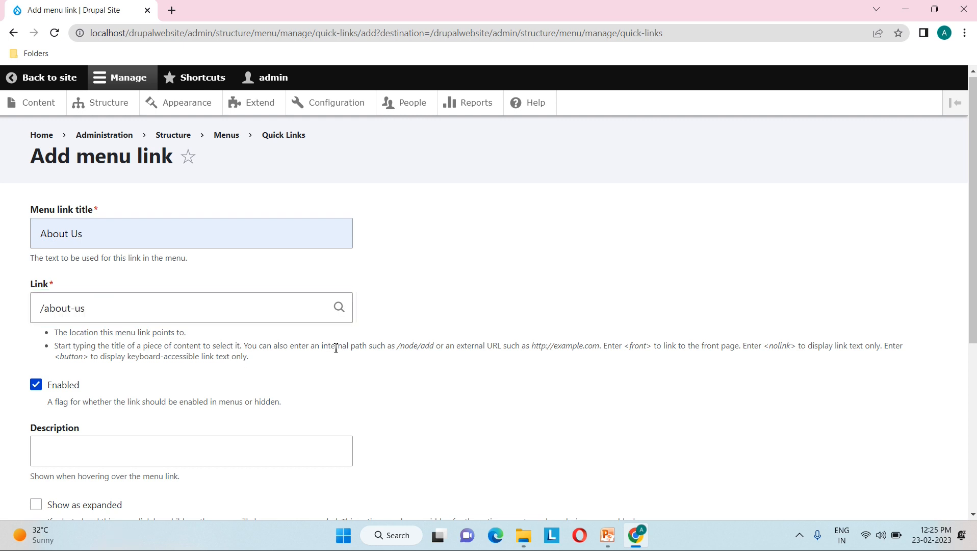
left_click_drag(323, 348, 382, 360)
left_click(428, 320)
left_click_drag(561, 350, 600, 350)
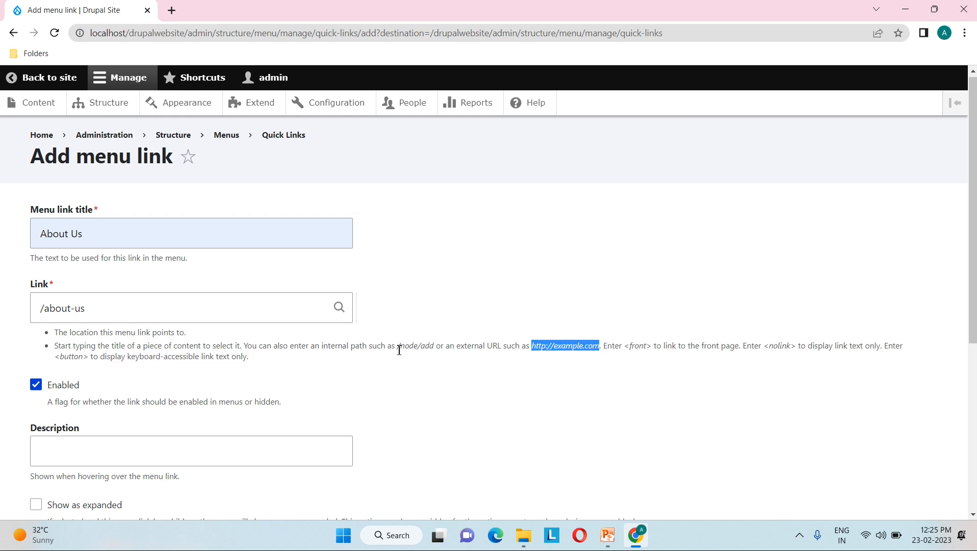
left_click_drag(395, 348, 433, 350)
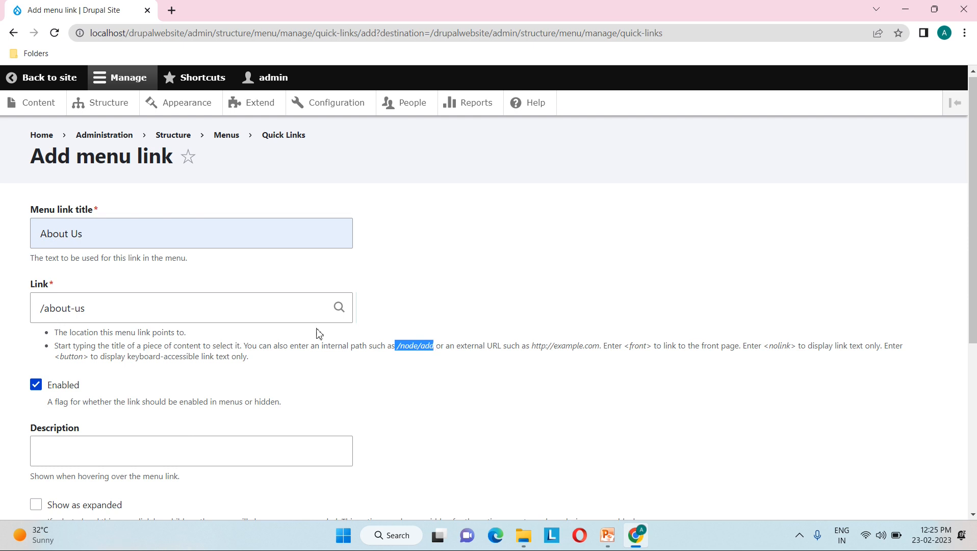
left_click(140, 313)
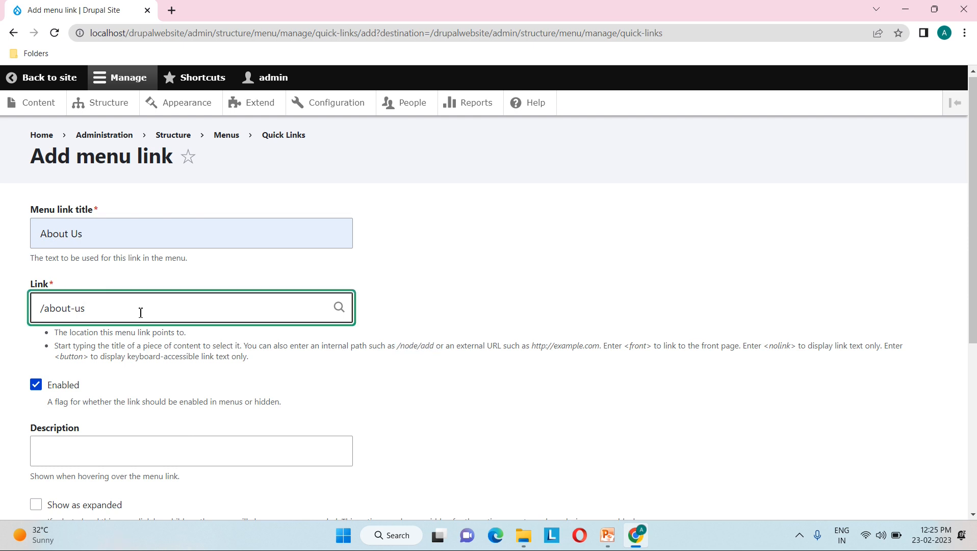
Look over the remaining menu link options, including Enabled, Description, Show as expanded, Parent link and Weight.
scroll(195, 378, "down", 1)
scroll(116, 369, "down", 2)
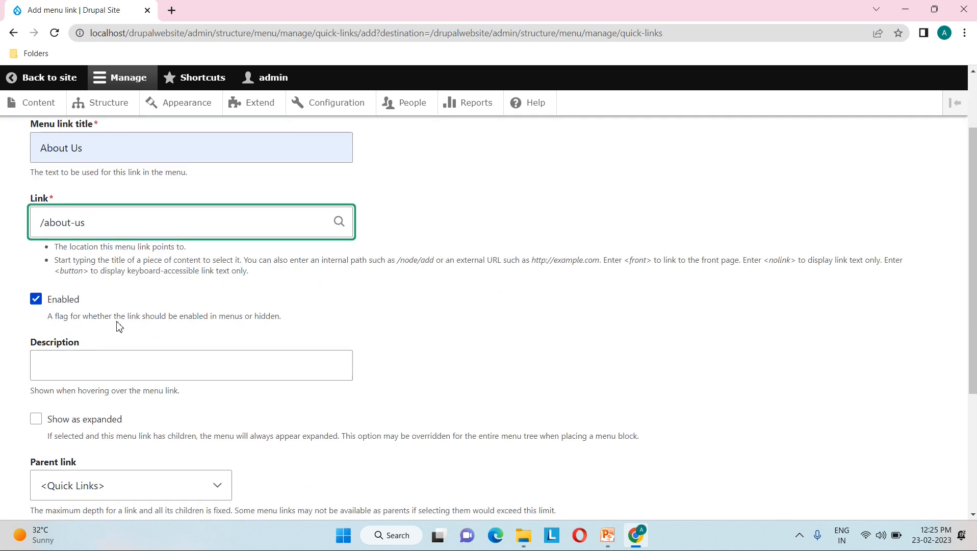
scroll(141, 326, "down", 1)
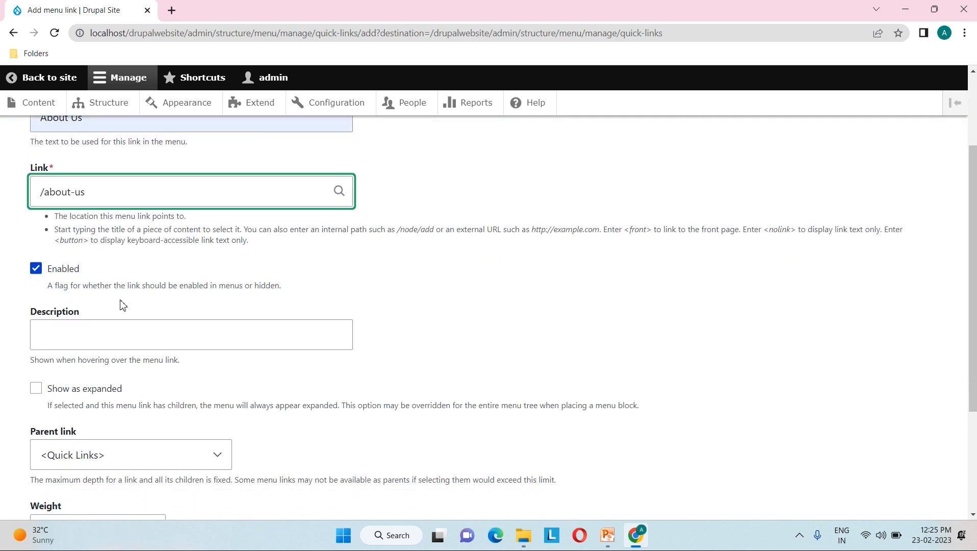
scroll(224, 279, "up", 3)
scroll(224, 278, "up", 1)
scroll(225, 280, "down", 3)
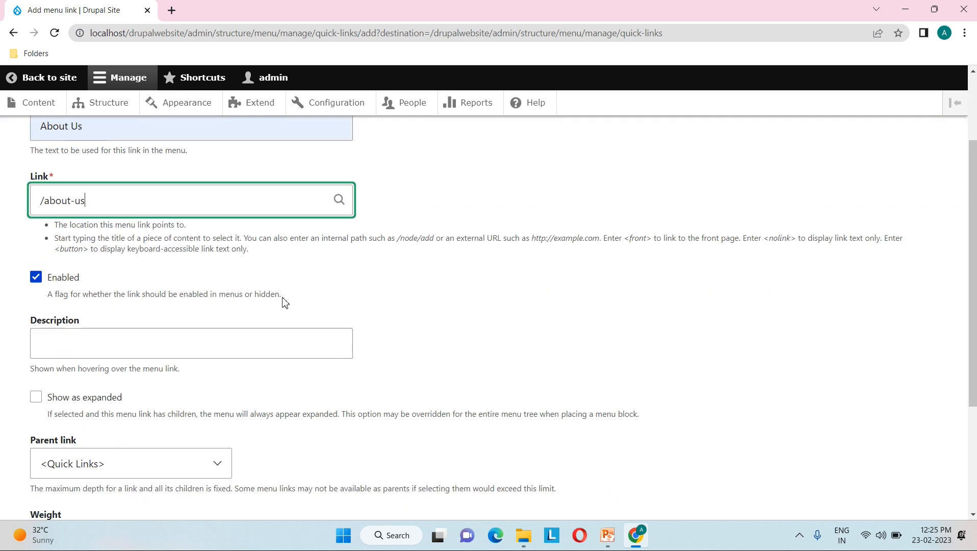
scroll(286, 303, "down", 3)
scroll(232, 289, "up", 2)
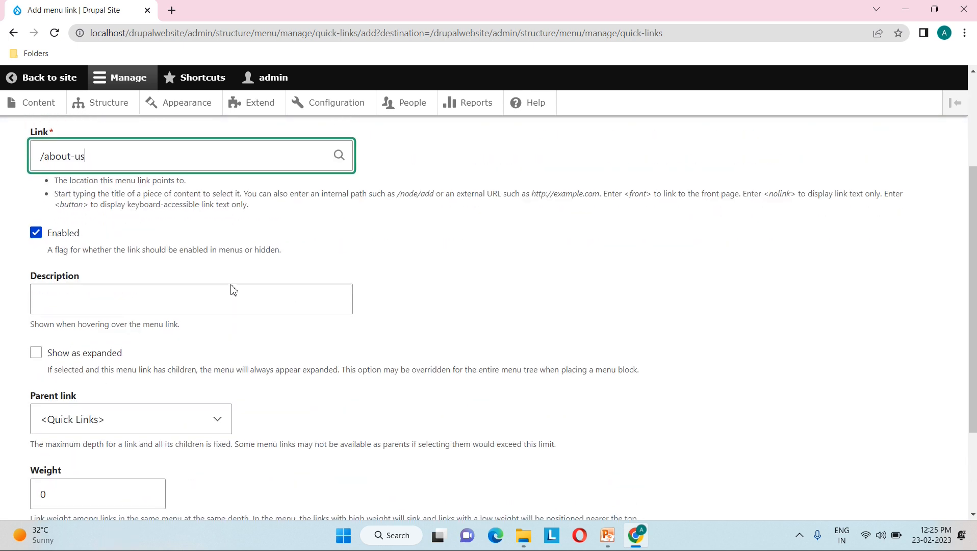
scroll(233, 288, "up", 1)
Fill in the About Us link's description as "This is a about-us menu".
left_click(123, 314)
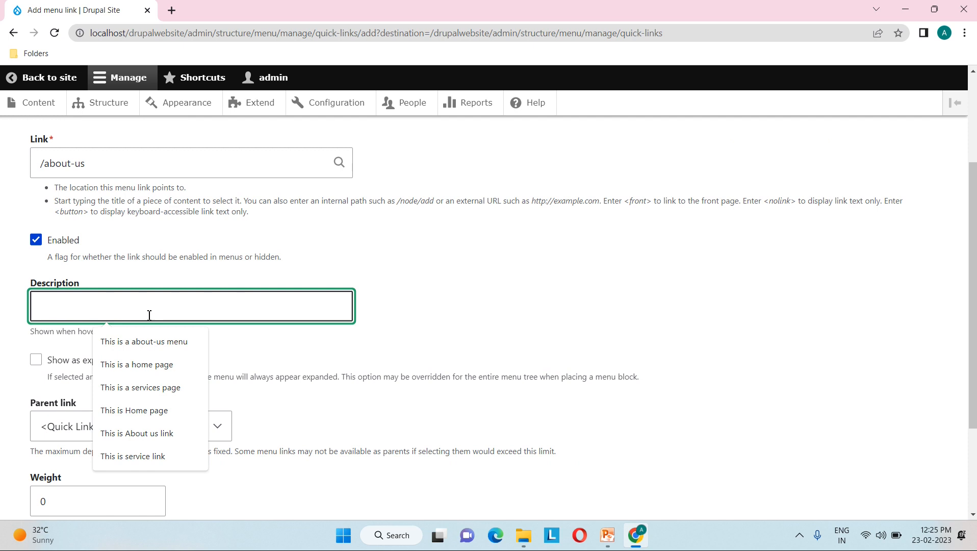
left_click(317, 248)
left_click(91, 171)
left_click(180, 236)
left_click(220, 295)
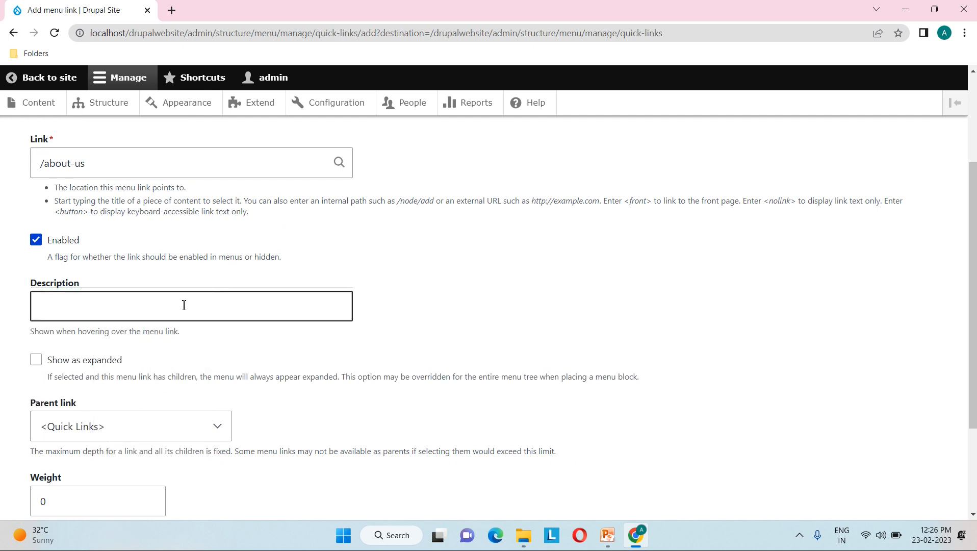
left_click(225, 304)
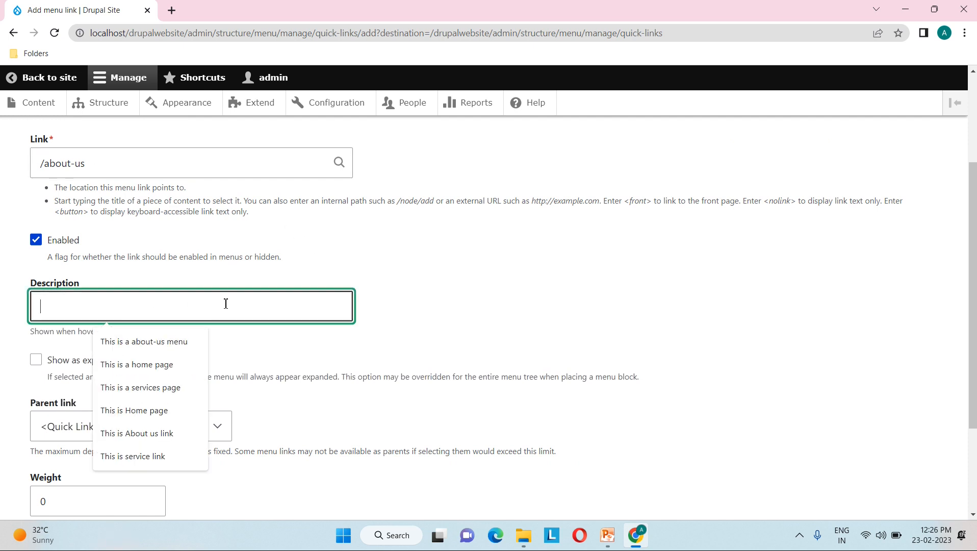
left_click(177, 343)
Enable the Show as expanded option for the About Us menu link.
scroll(262, 354, "down", 2)
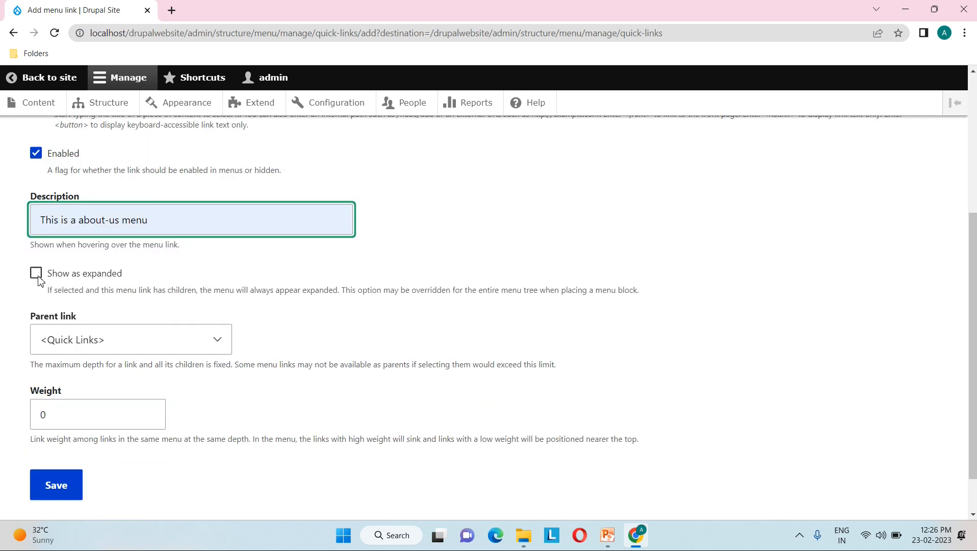
scroll(124, 294, "up", 4)
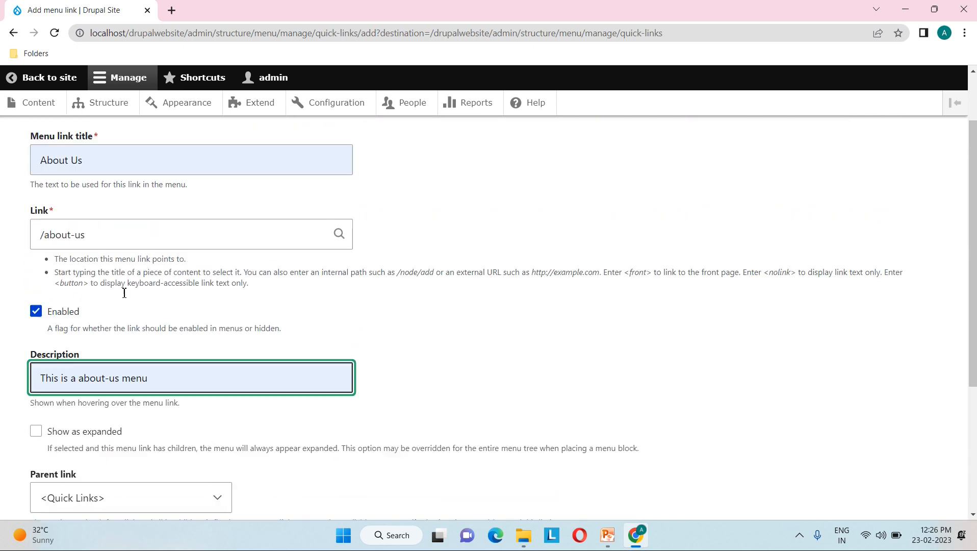
scroll(192, 372, "down", 3)
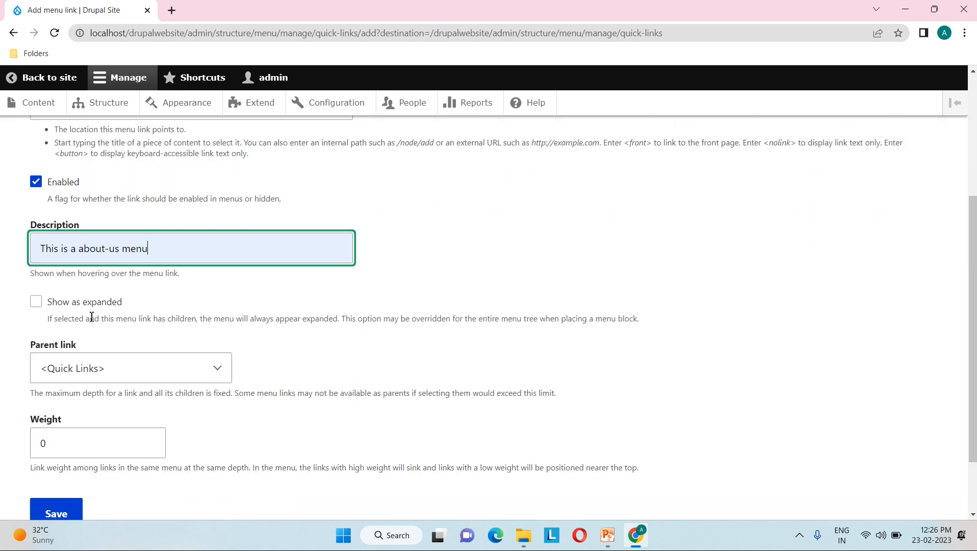
left_click(37, 305)
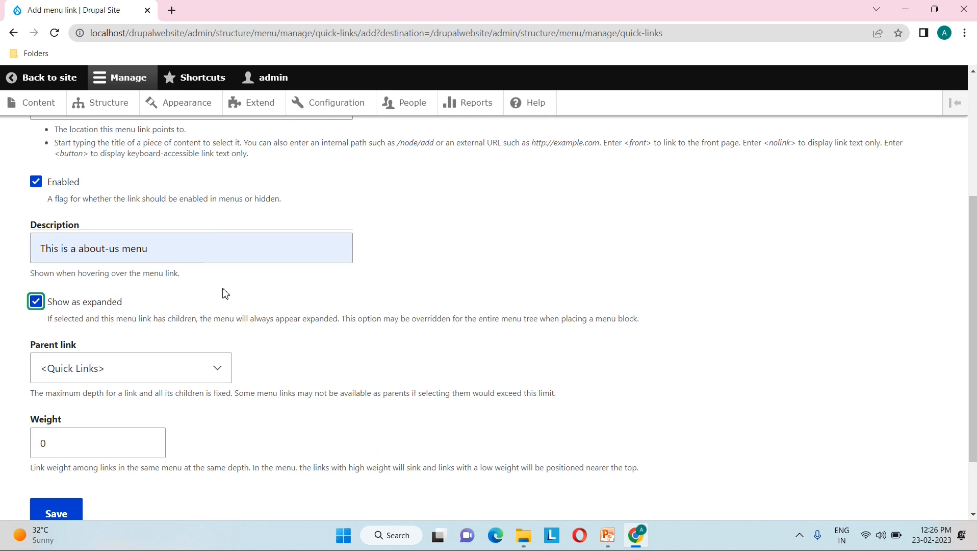
scroll(223, 293, "down", 2)
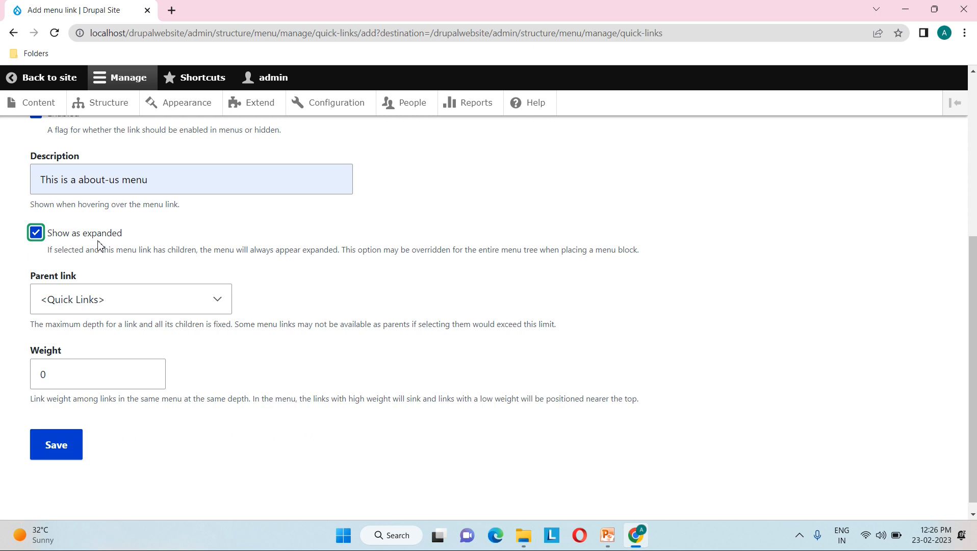
scroll(100, 242, "down", 1)
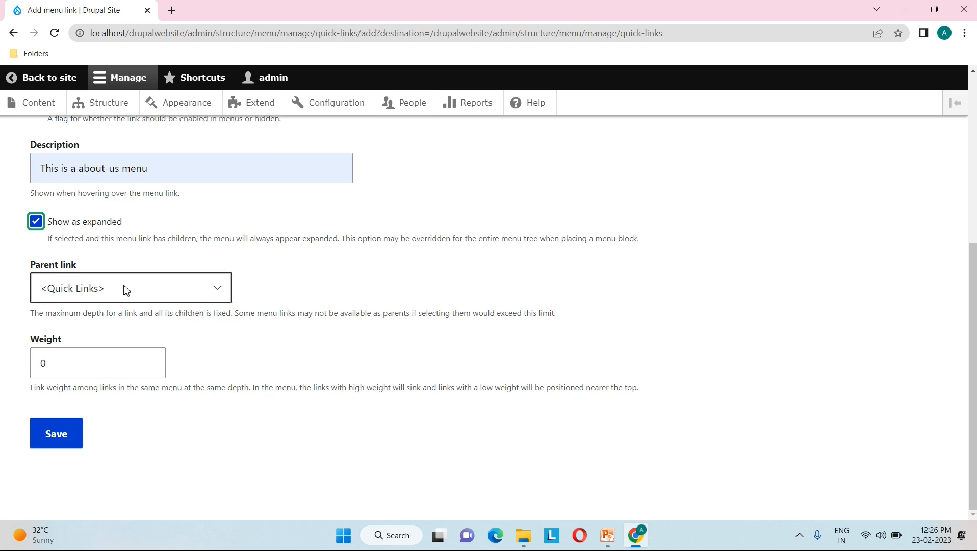
scroll(312, 253, "up", 4)
scroll(312, 253, "up", 2)
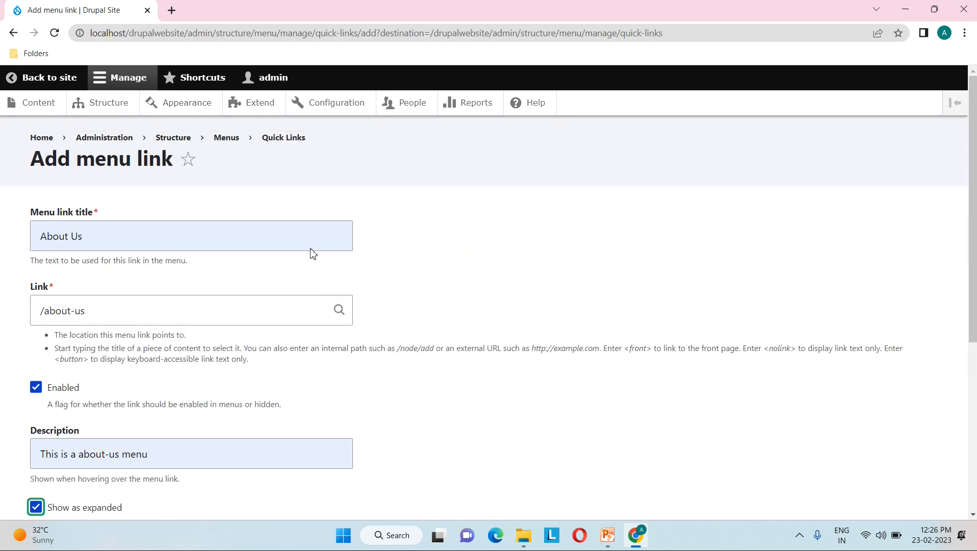
Save the About Us menu link and check its entry in the Quick Links menu.
scroll(312, 252, "down", 6)
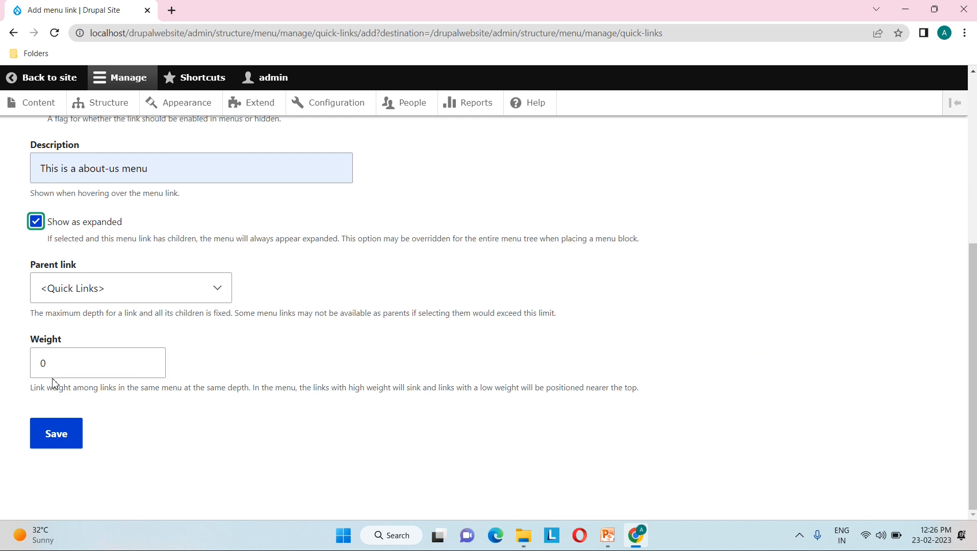
left_click(56, 442)
scroll(262, 400, "down", 3)
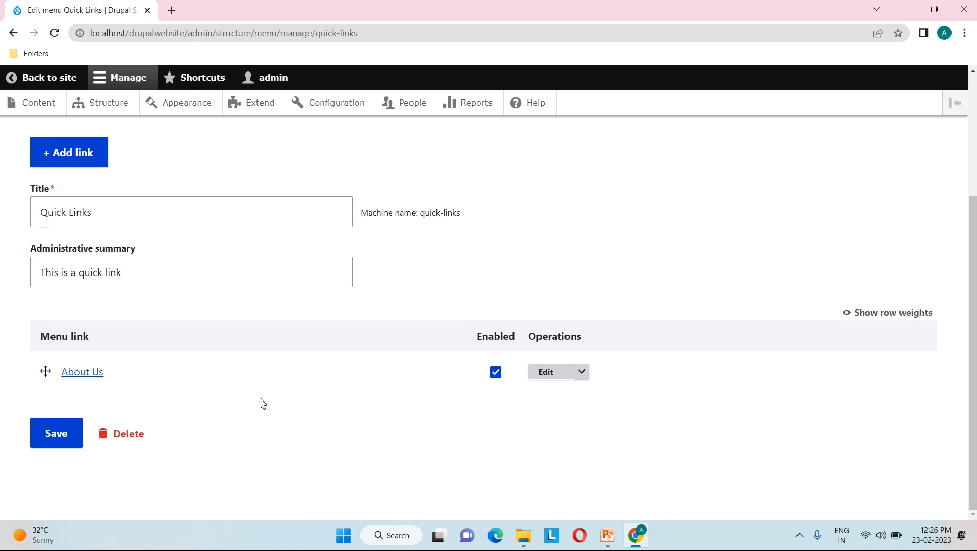
scroll(262, 403, "up", 3)
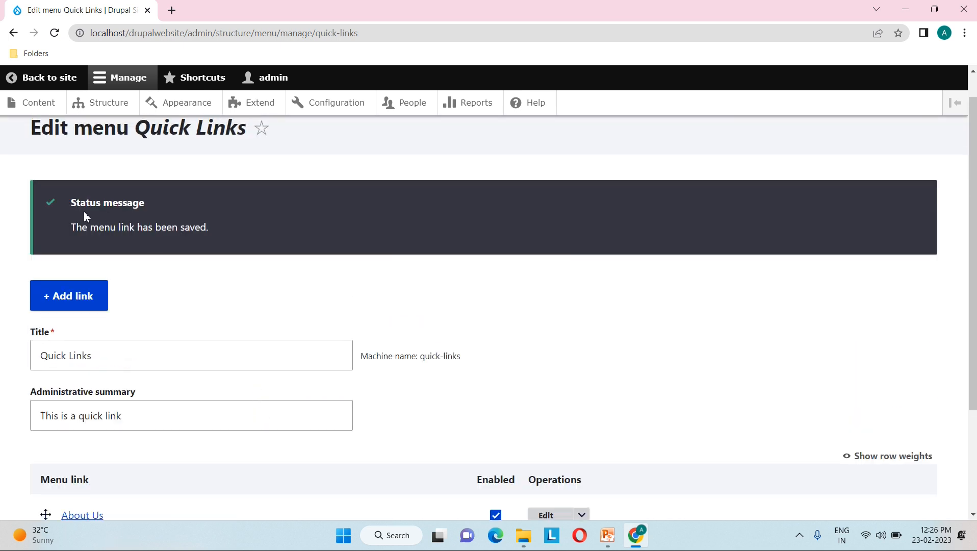
scroll(189, 239, "down", 3)
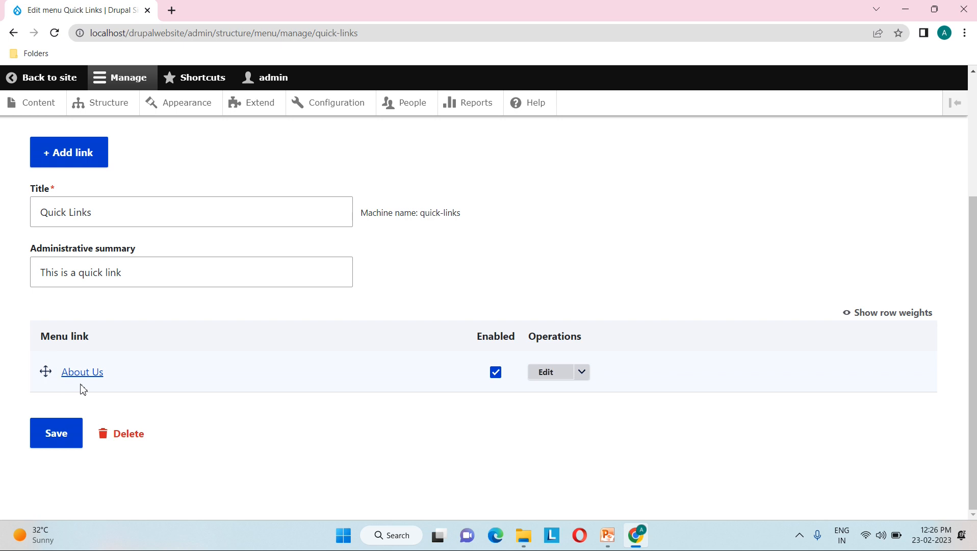
Start another Quick Links menu link titled "Home" that points to <front>.
scroll(138, 263, "up", 1)
scroll(139, 262, "up", 1)
left_click(71, 209)
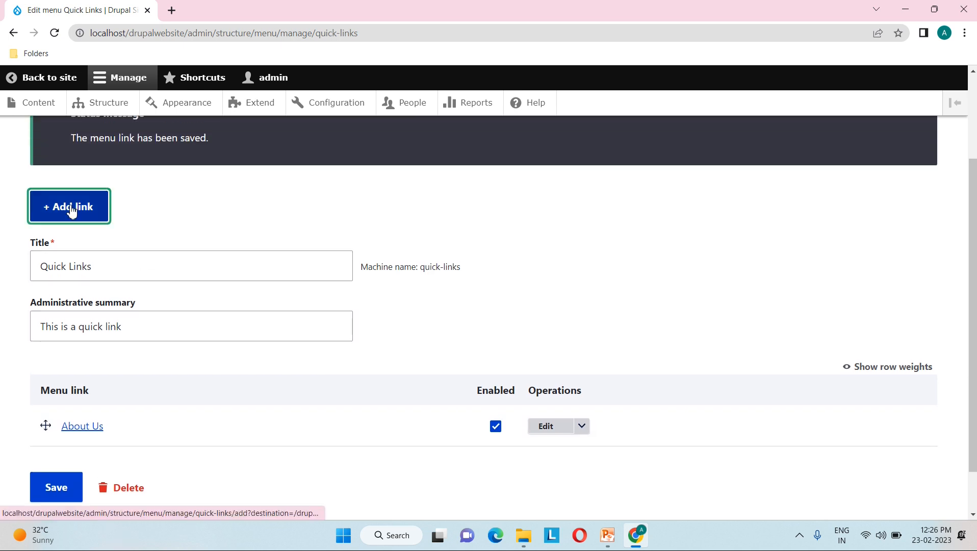
left_click(85, 232)
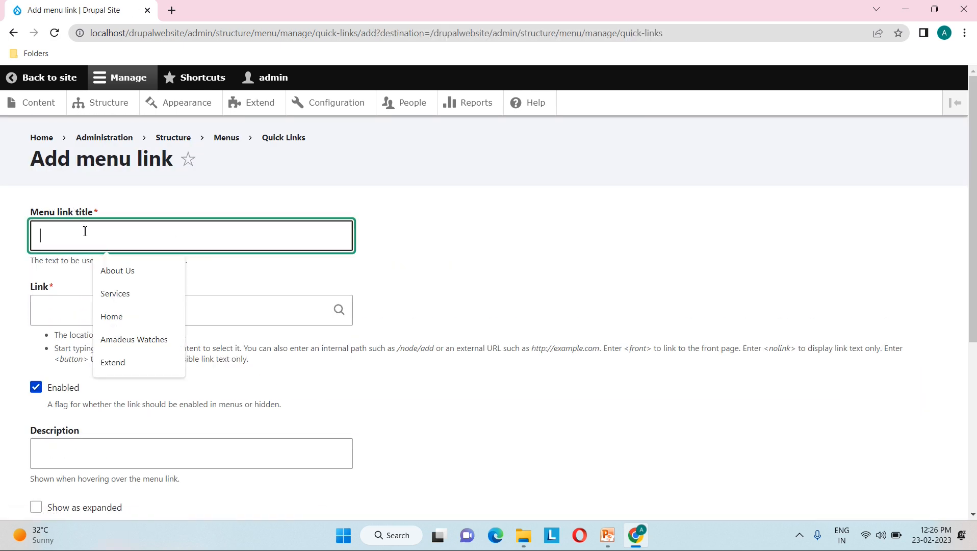
left_click(112, 319)
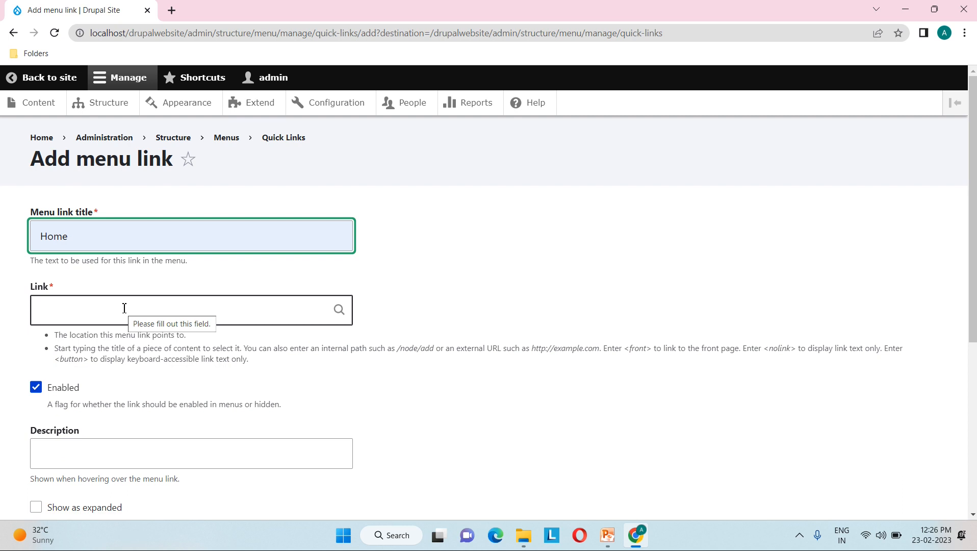
left_click(125, 308)
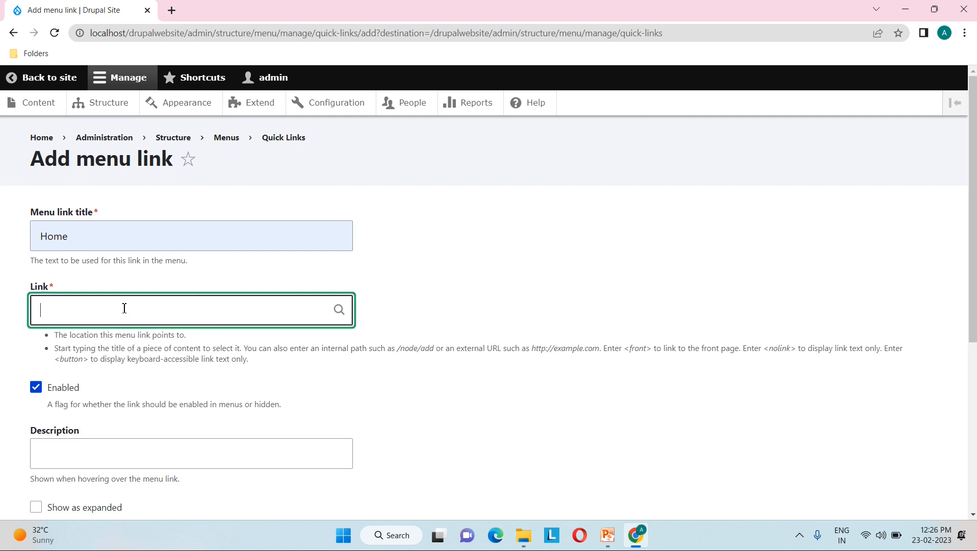
type("<front>")
Fill in the Home link's description as "This is a front page".
scroll(125, 308, "down", 2)
scroll(124, 308, "down", 1)
left_click(124, 308)
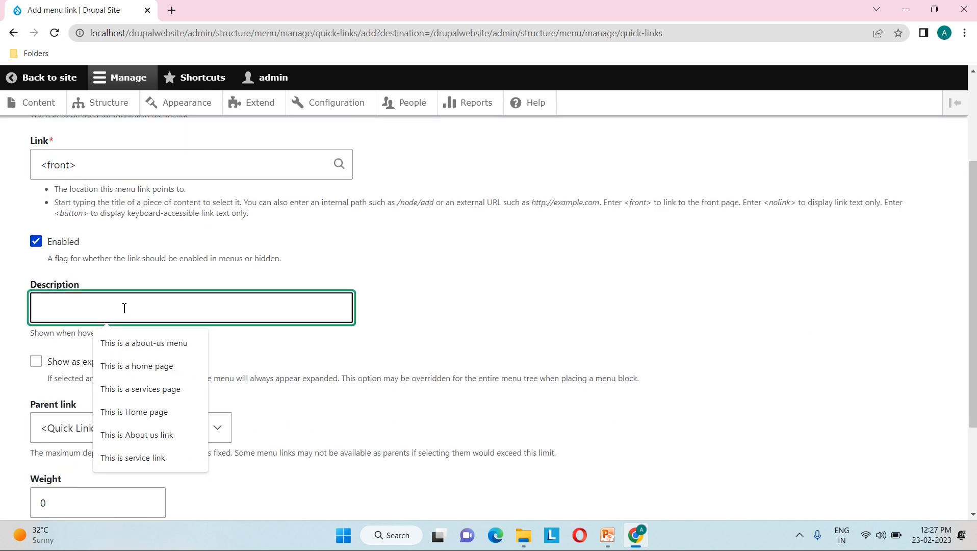
left_click(138, 366)
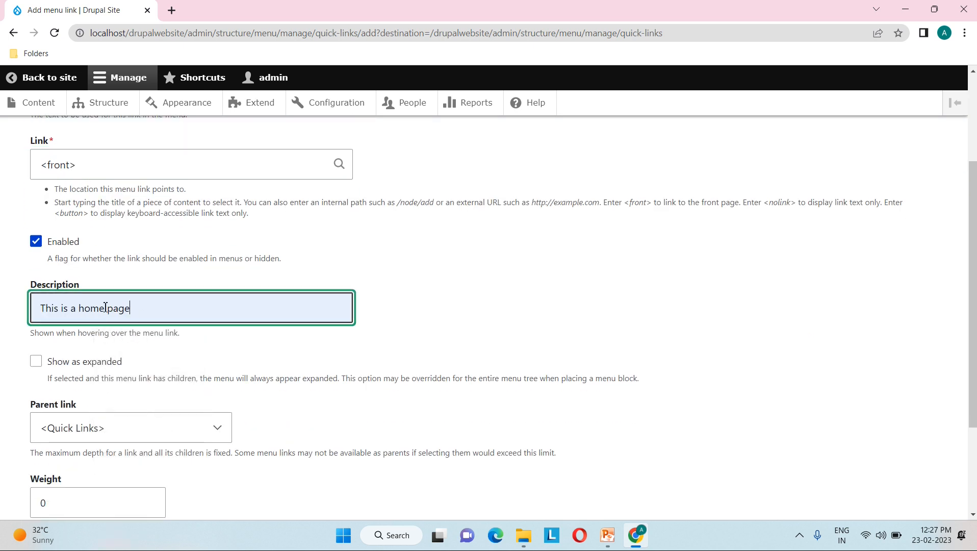
double_click(92, 308)
type("front")
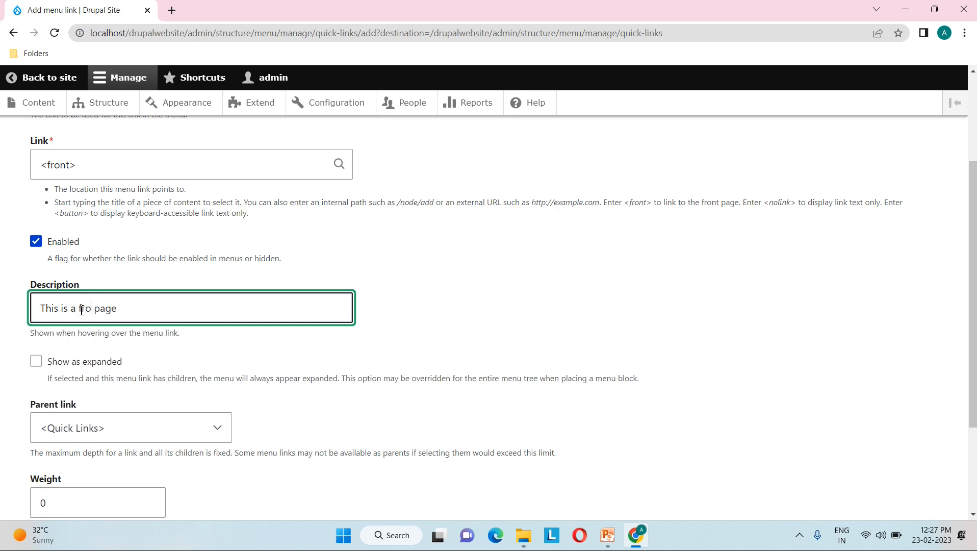
left_click(218, 359)
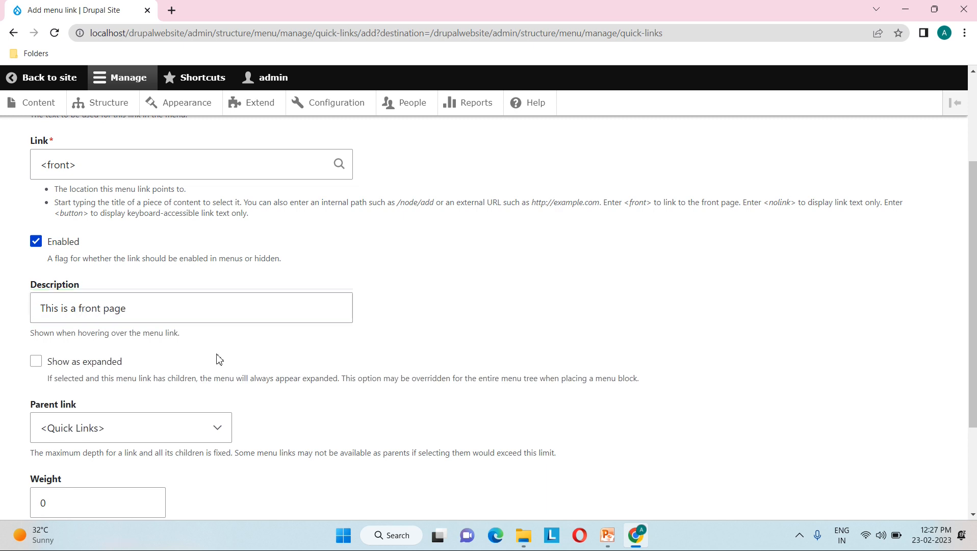
left_click(191, 319)
Set the Home link's weight to 1 with Show as expanded off, and save the link.
scroll(199, 321, "down", 2)
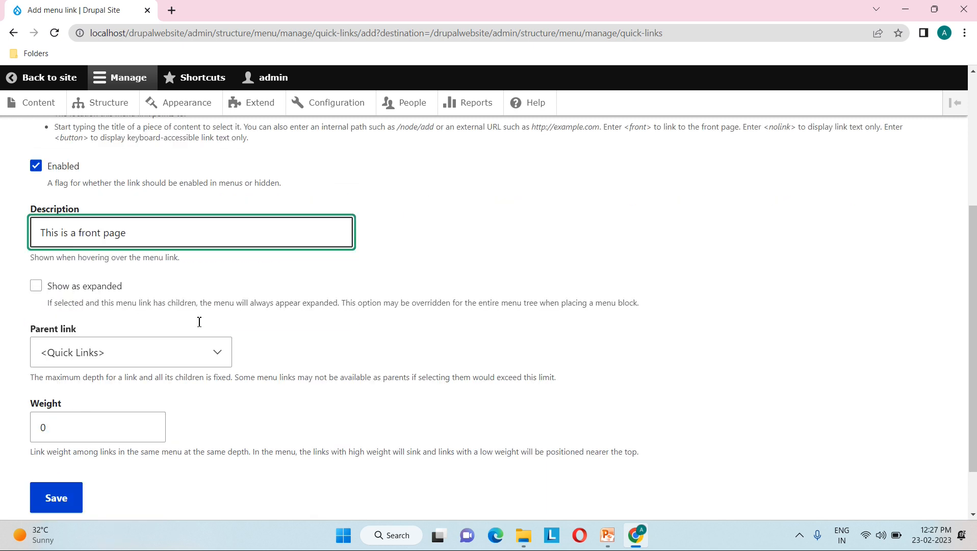
left_click(36, 272)
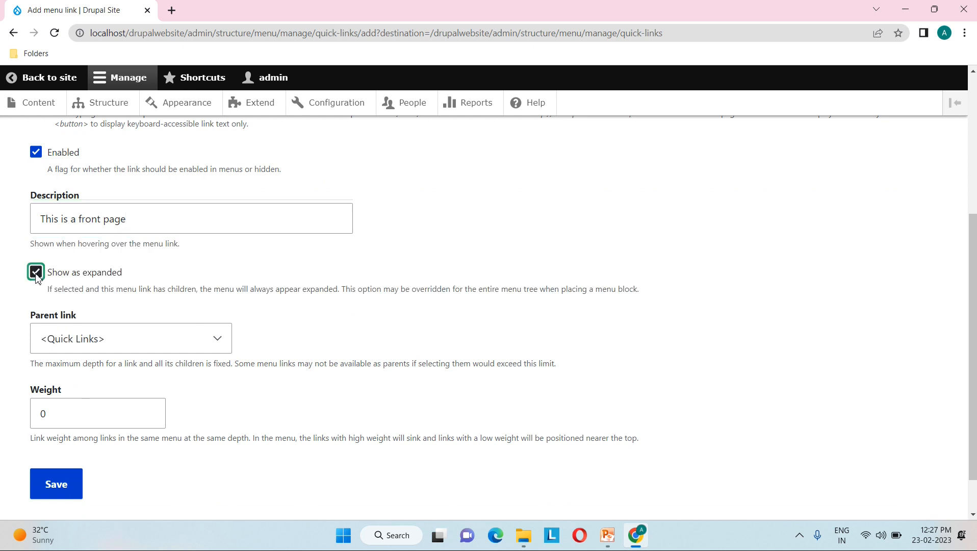
scroll(182, 298, "down", 1)
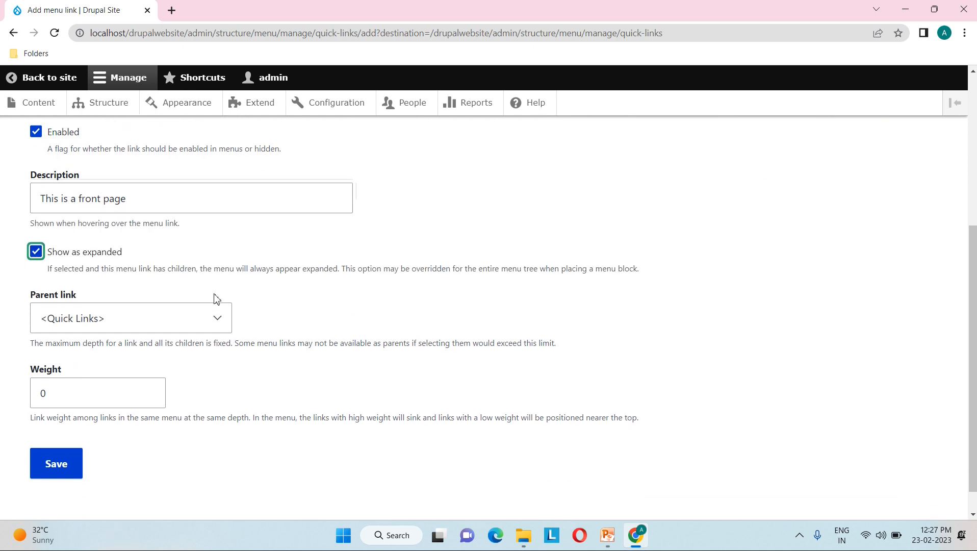
scroll(277, 305, "down", 1)
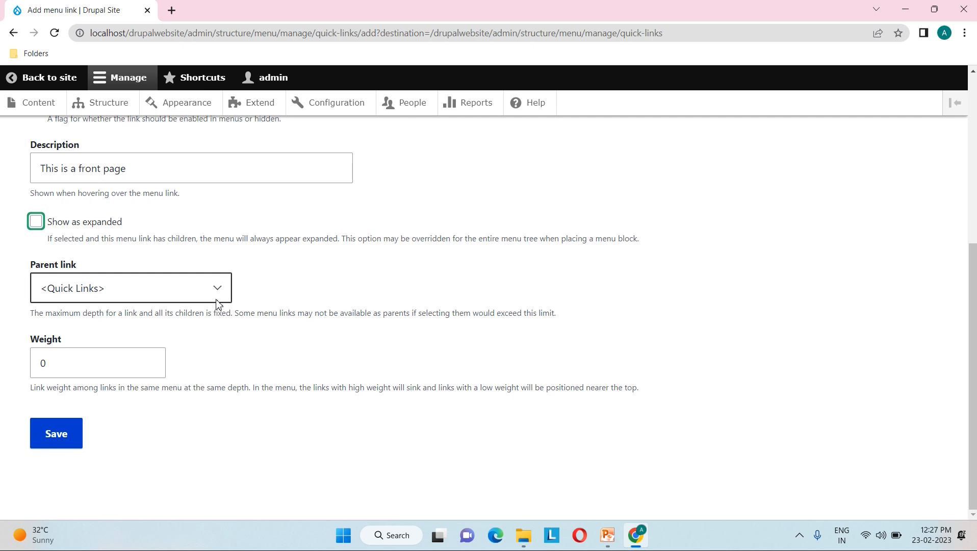
left_click(78, 375)
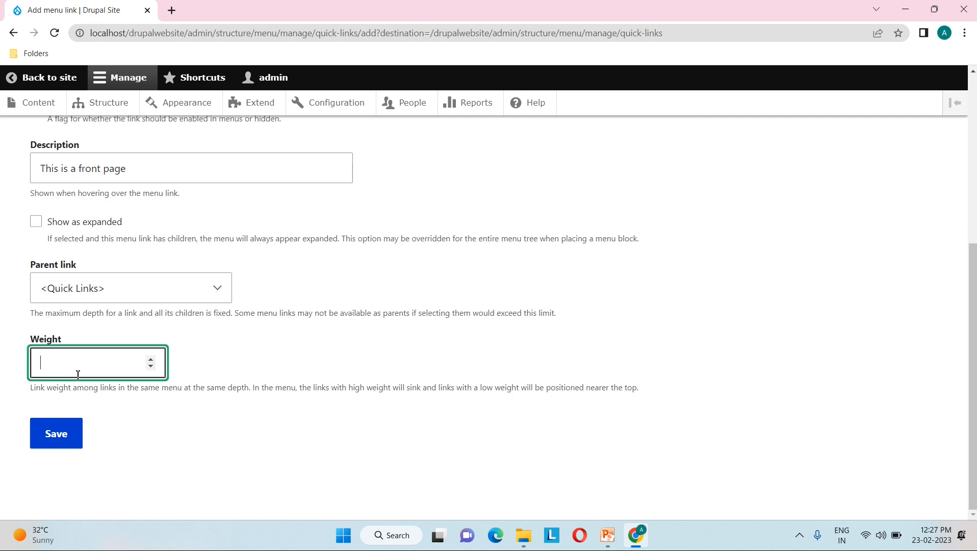
left_click(60, 437)
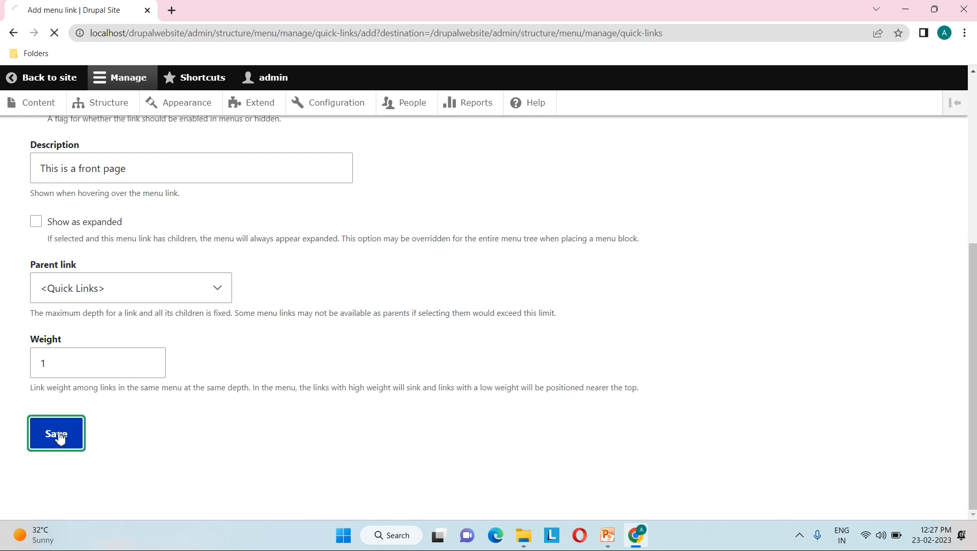
scroll(233, 456, "down", 4)
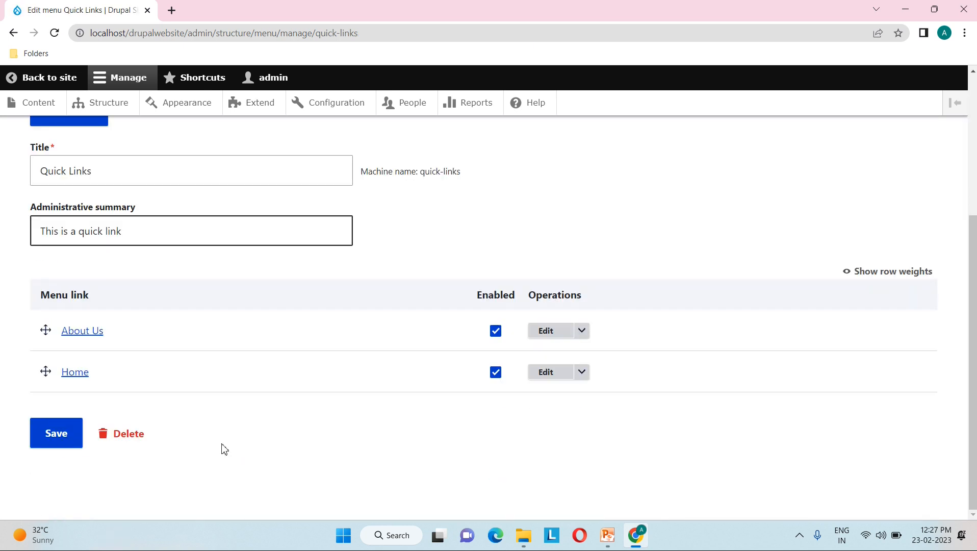
Start a further Quick Links menu link titled "Services" that points to /services.
scroll(181, 277, "up", 2)
left_click(75, 228)
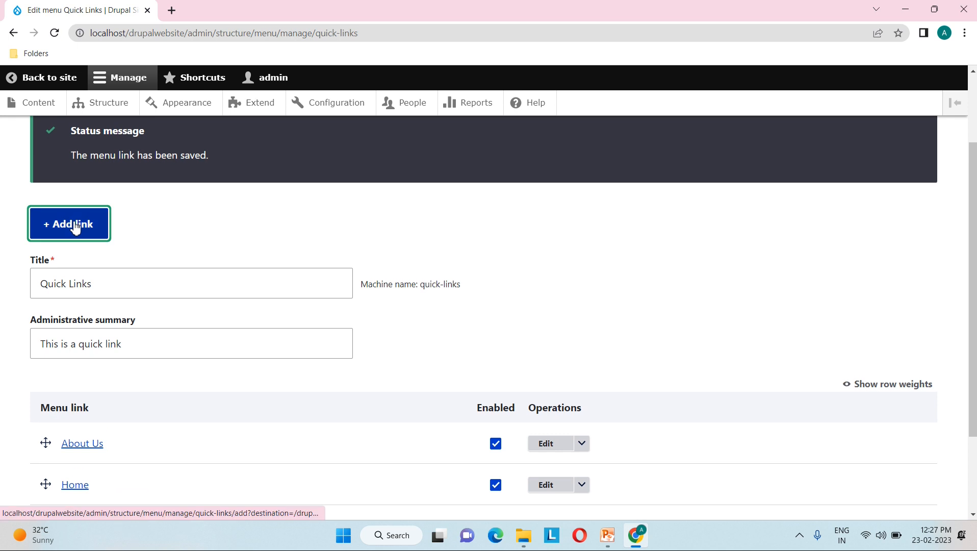
left_click(89, 237)
type("Services")
left_click(115, 270)
left_click(88, 306)
type("/services")
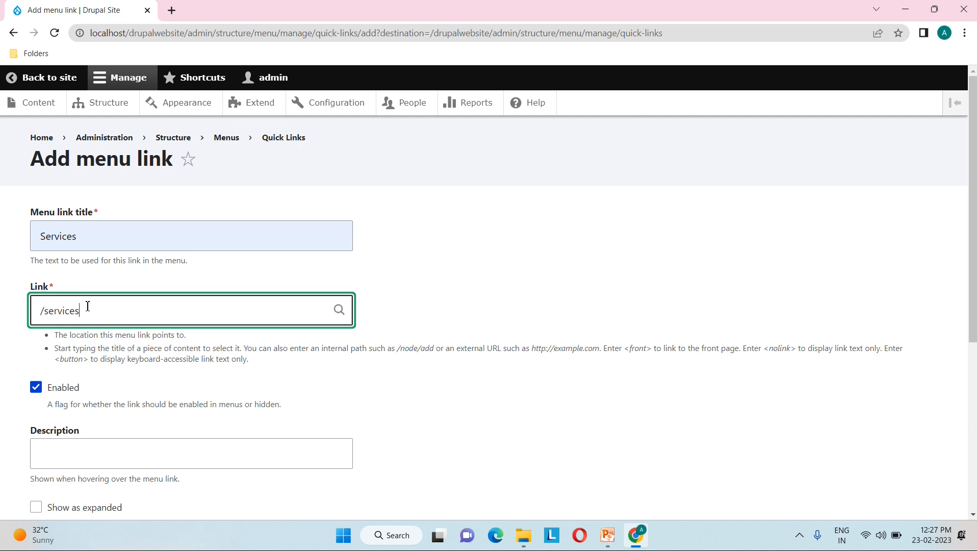
Fill in the Services link's description as "This is a services link".
scroll(87, 307, "down", 3)
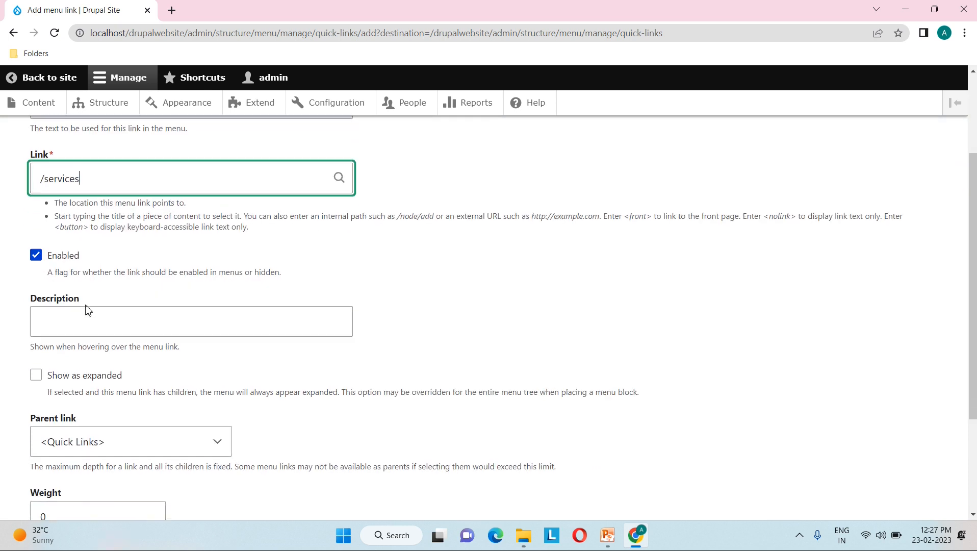
left_click(94, 307)
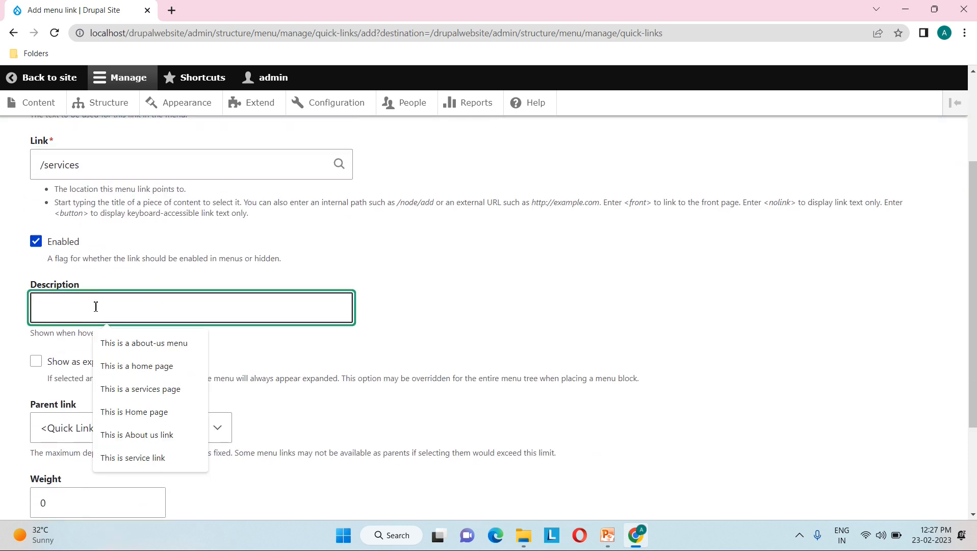
left_click(162, 389)
left_click_drag(159, 302, 117, 311)
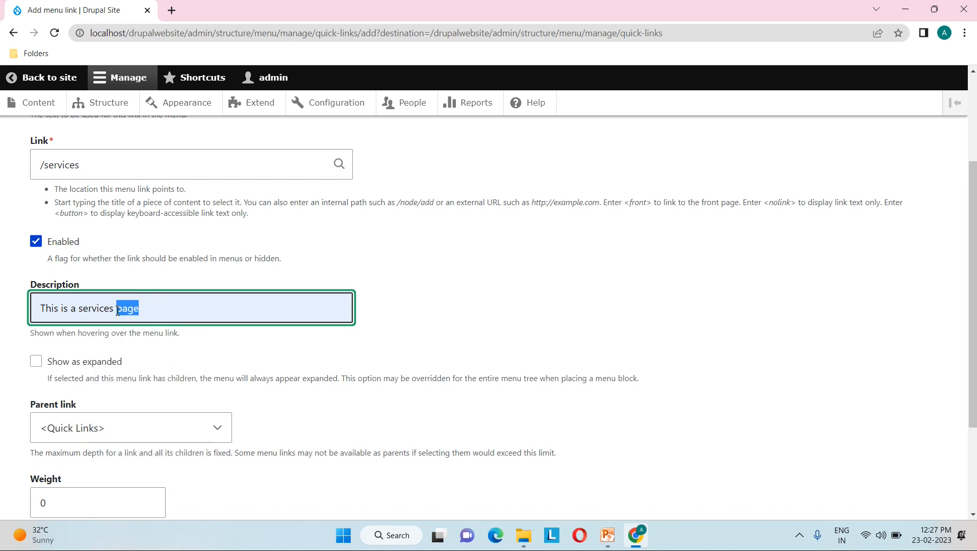
key("BackSpace")
Check the Services link's parent link and weight settings, and save the link with weight 0.
scroll(119, 310, "down", 3)
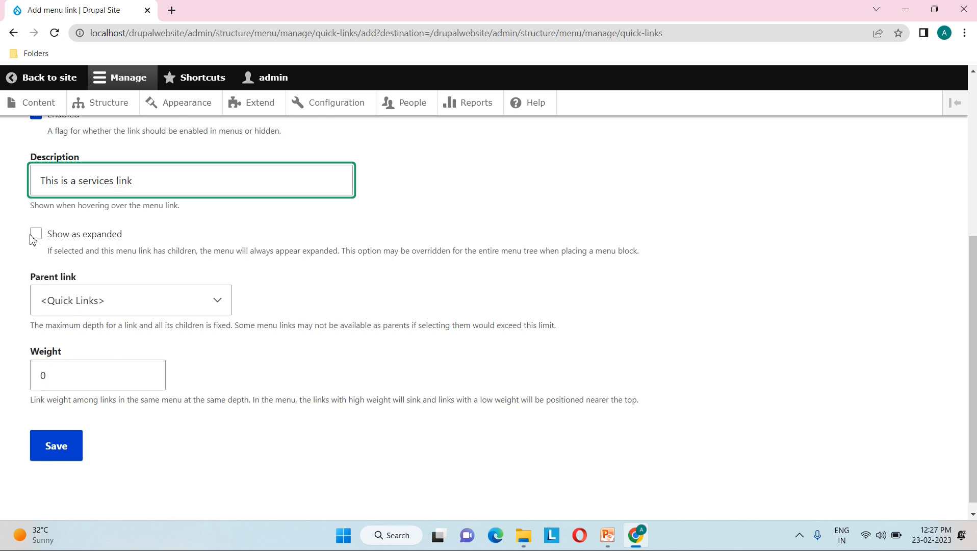
scroll(127, 282, "down", 1)
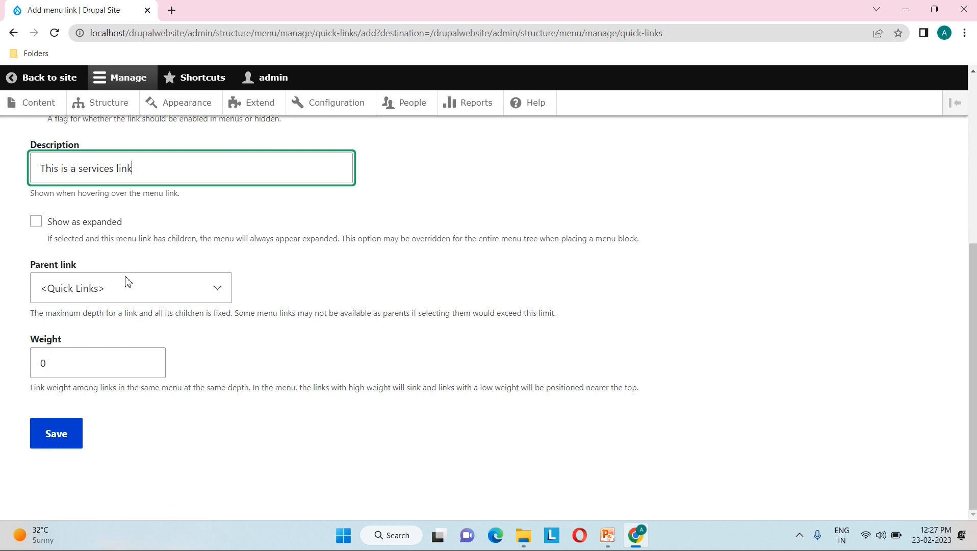
left_click(114, 372)
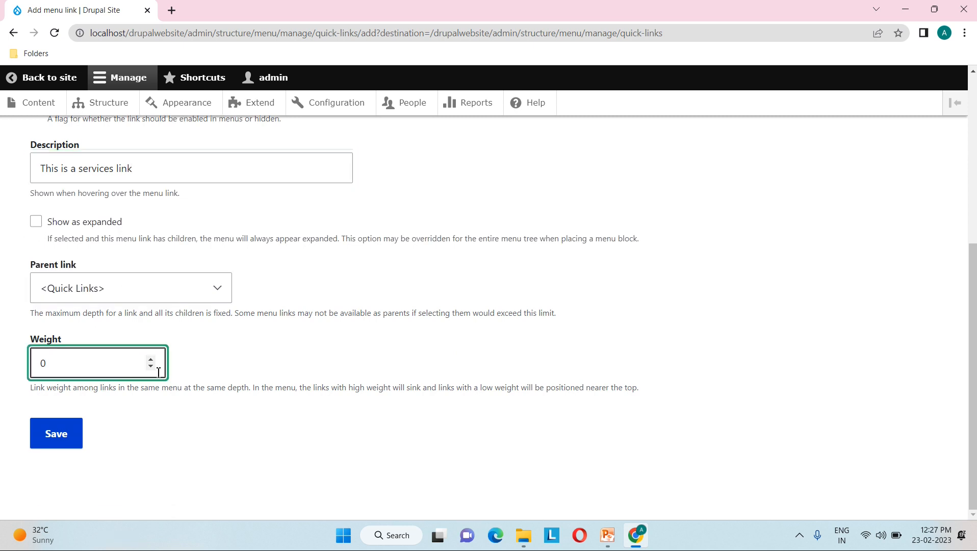
scroll(200, 402, "up", 1)
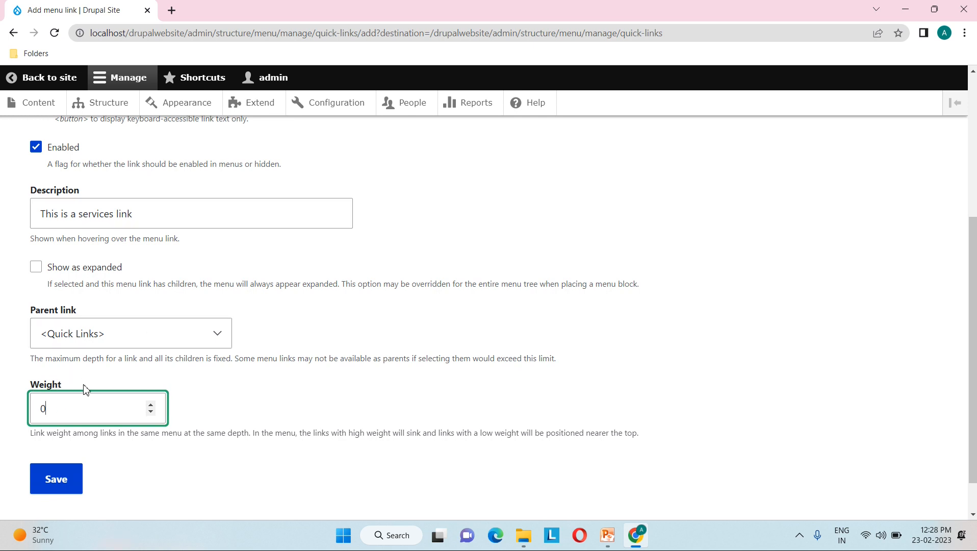
left_click(60, 479)
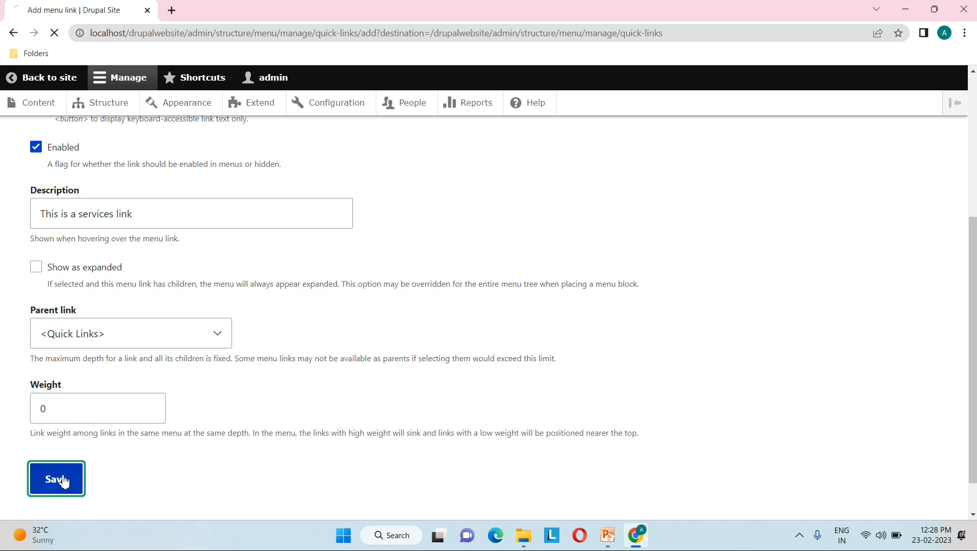
Reorder the Quick Links menu so that Home comes first, above About Us and Services.
scroll(224, 475, "down", 5)
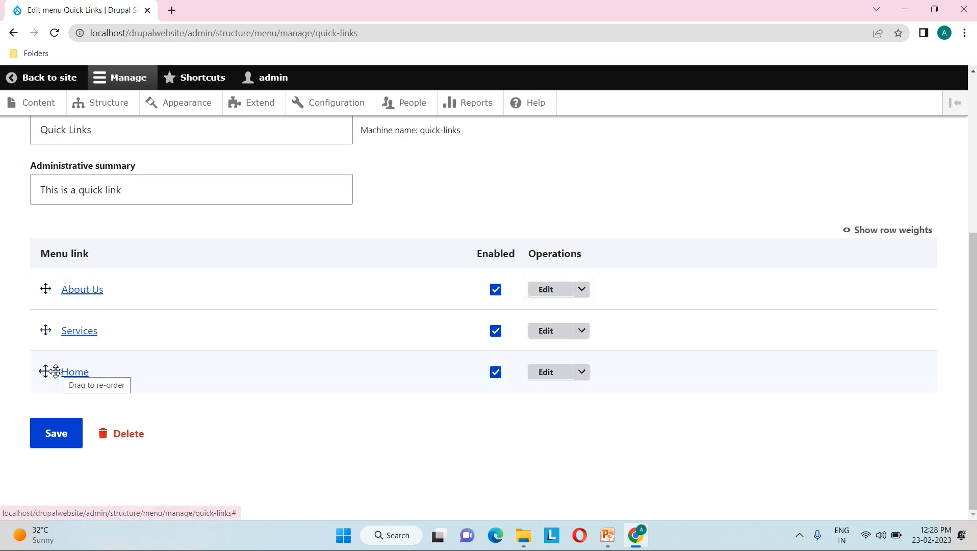
left_click_drag(47, 371, 48, 302)
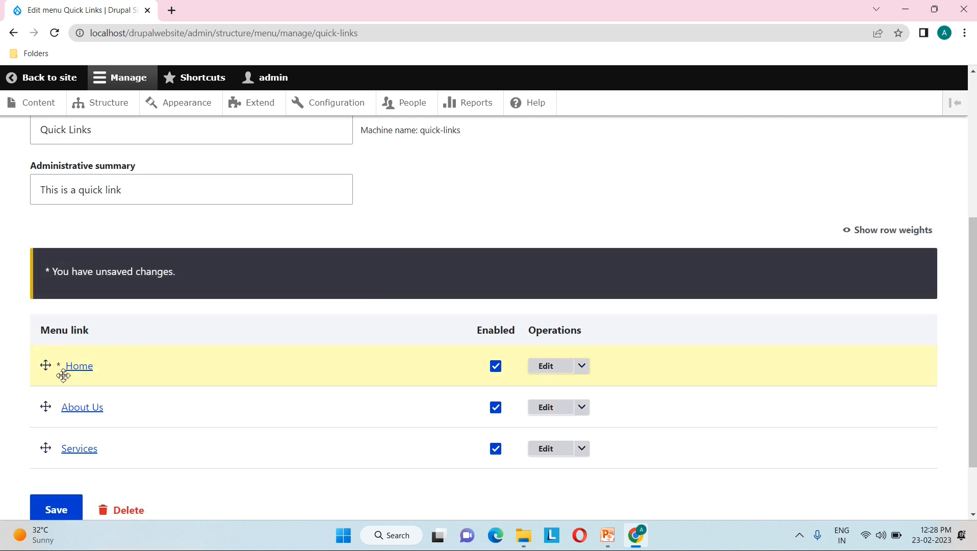
scroll(103, 416, "down", 1)
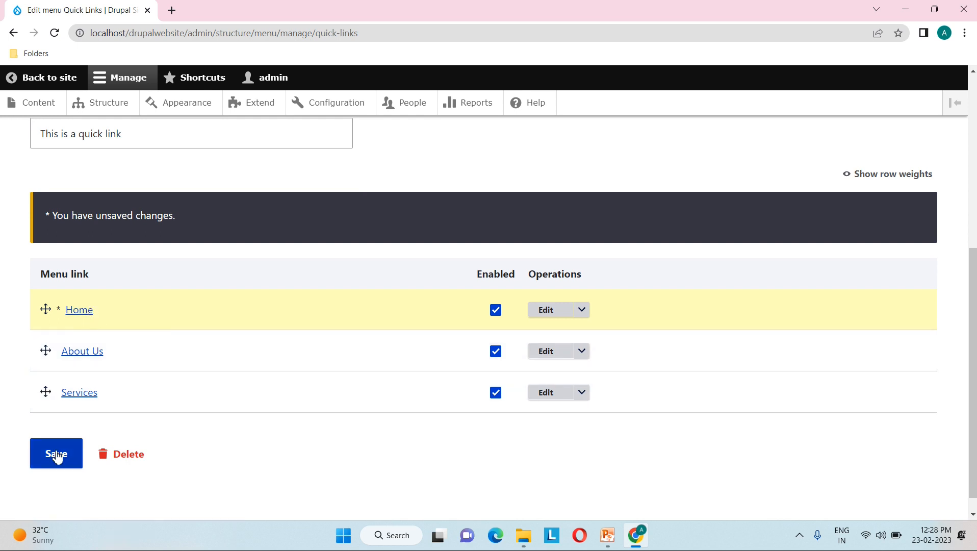
Nest the About Us link under Home, and return it to the top level.
left_click_drag(45, 351, 80, 357)
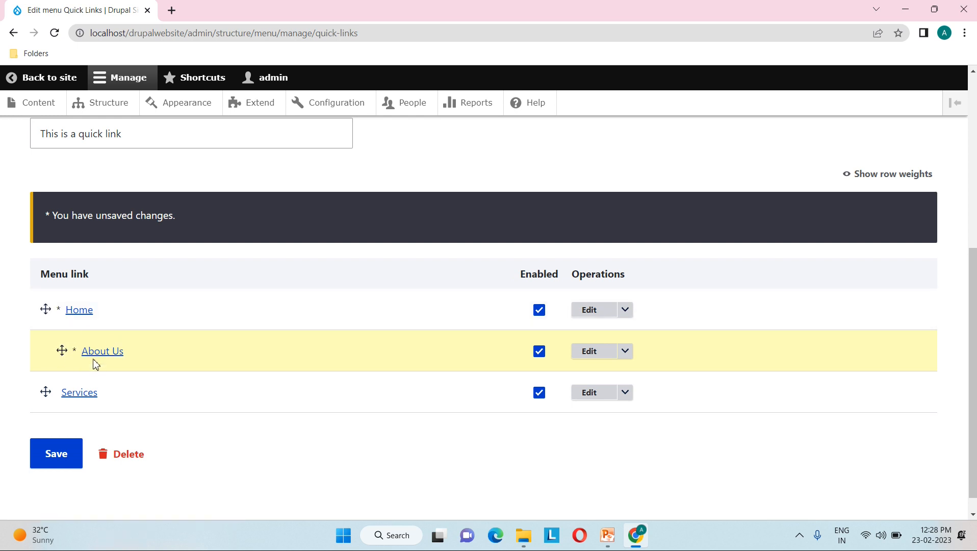
left_click_drag(62, 351, 43, 354)
Save the reordered Quick Links menu and review the order of its links.
left_click(53, 450)
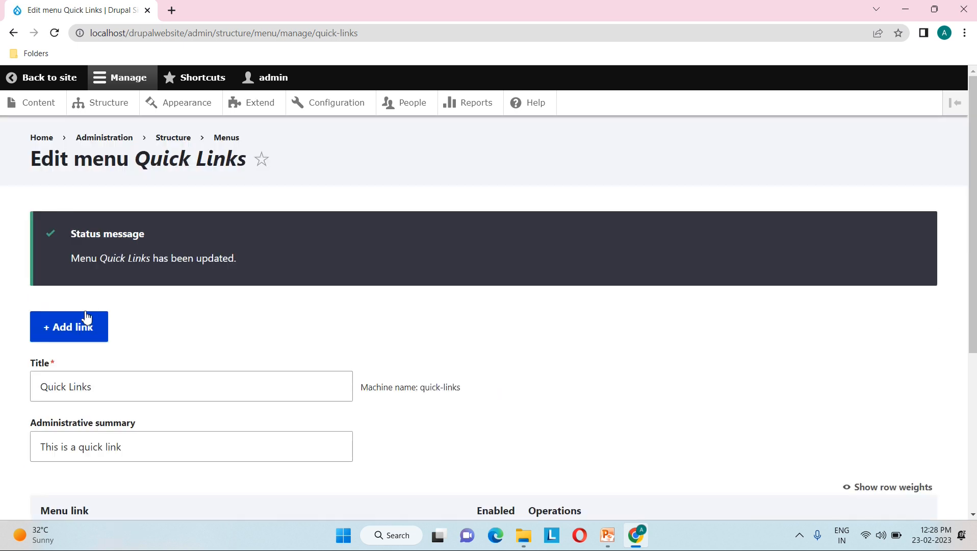
scroll(99, 449, "down", 5)
scroll(135, 286, "up", 5)
scroll(355, 378, "down", 4)
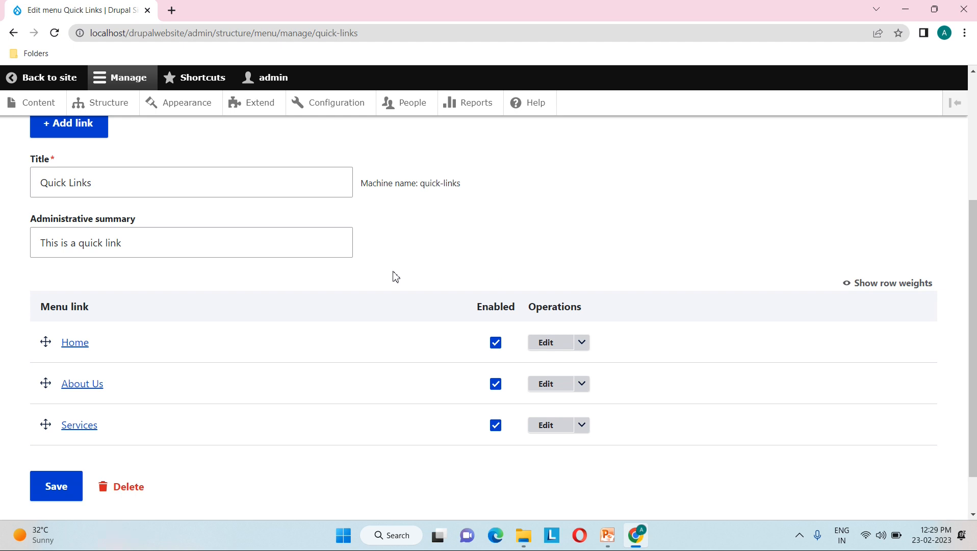
Open the site's Structure page in a new browser tab, and go to its block layout.
scroll(396, 276, "up", 2)
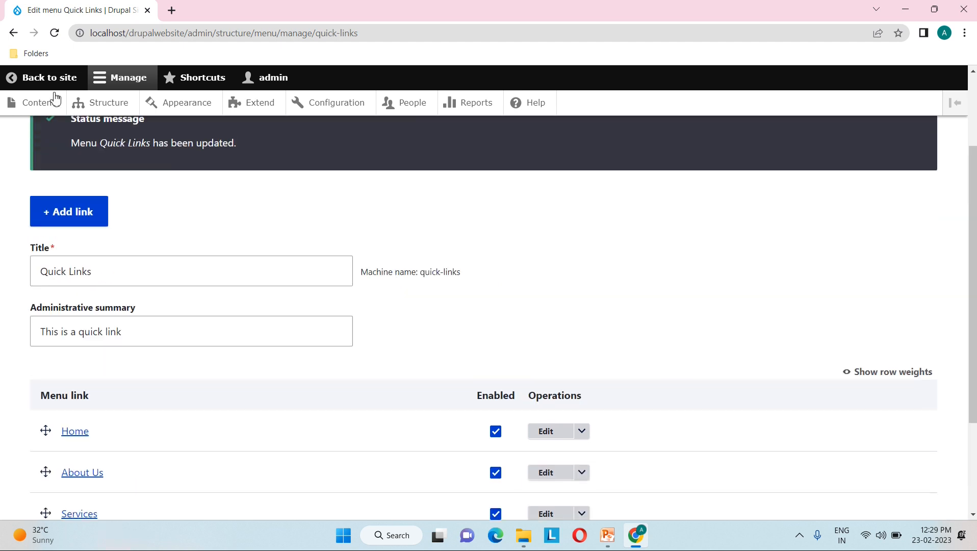
right_click(102, 102)
left_click(136, 118)
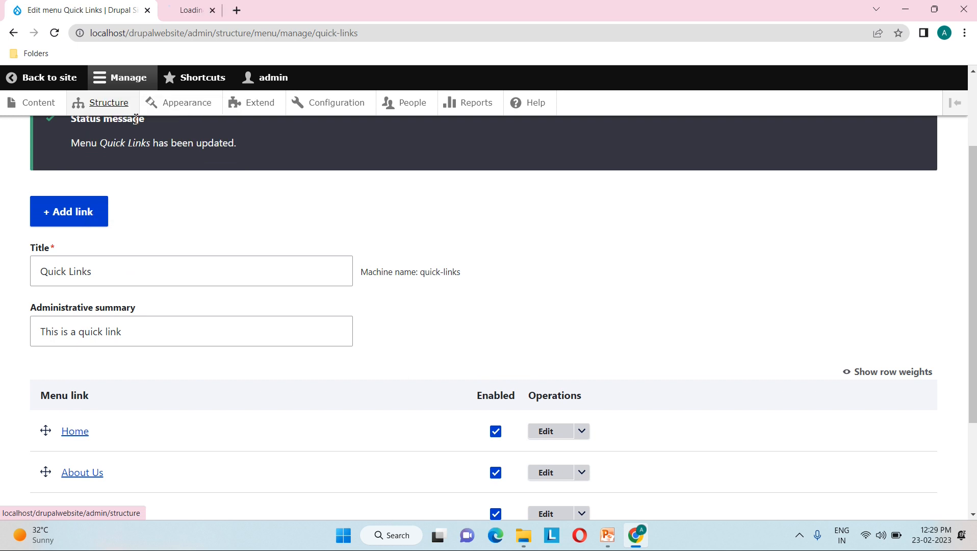
key("ctrl+Tab")
scroll(104, 297, "down", 1)
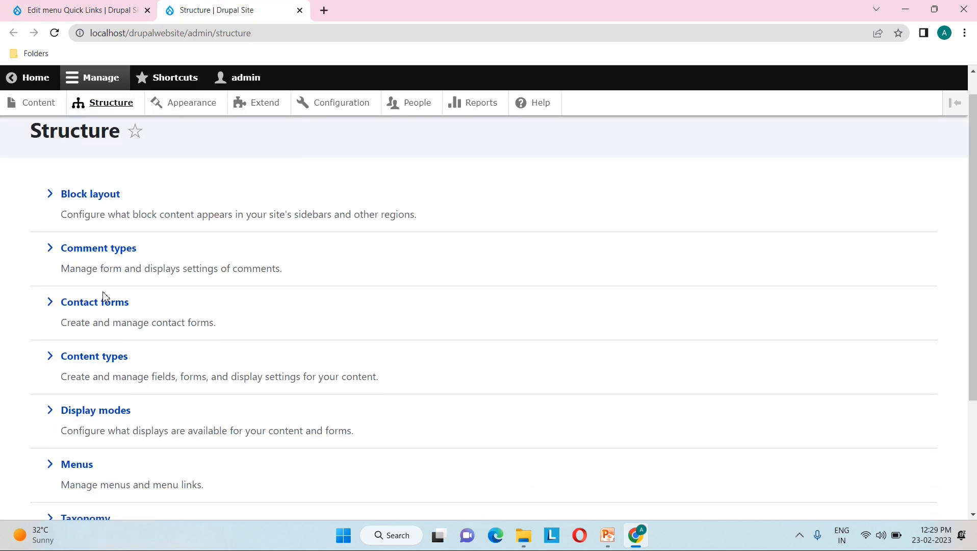
left_click(98, 198)
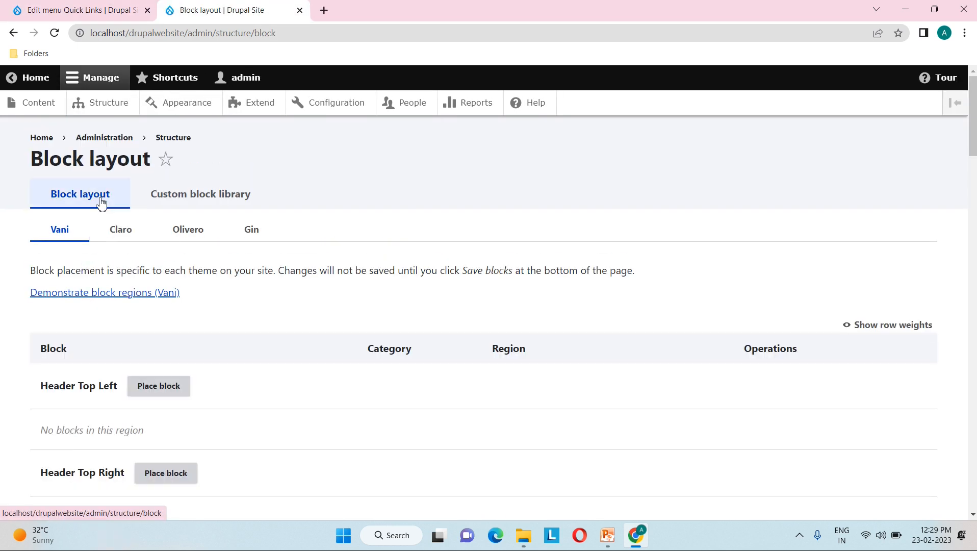
Find the Quick Links menu block by filtering for "quick", and start placing it in the Sidebar Left region of the Vani theme.
scroll(220, 293, "down", 1)
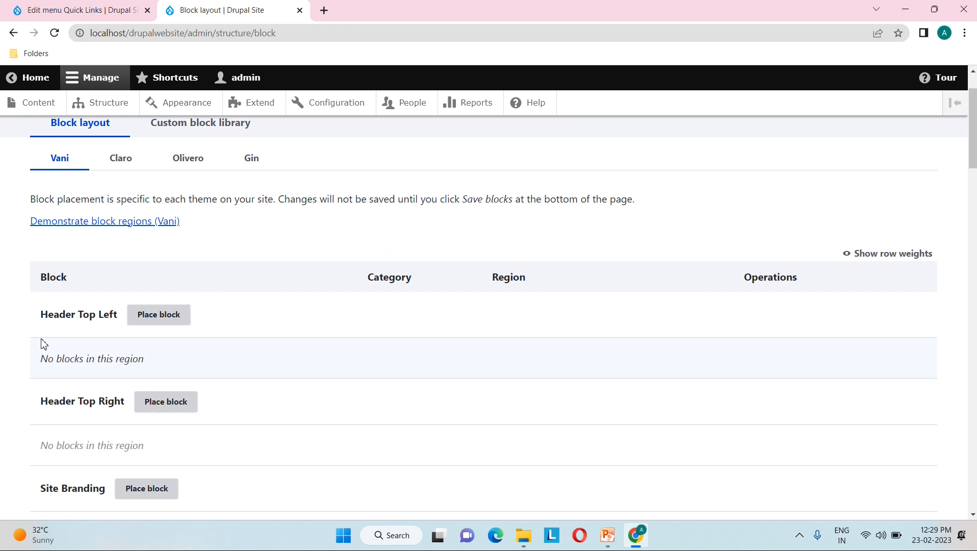
scroll(40, 343, "down", 1)
scroll(64, 330, "down", 2)
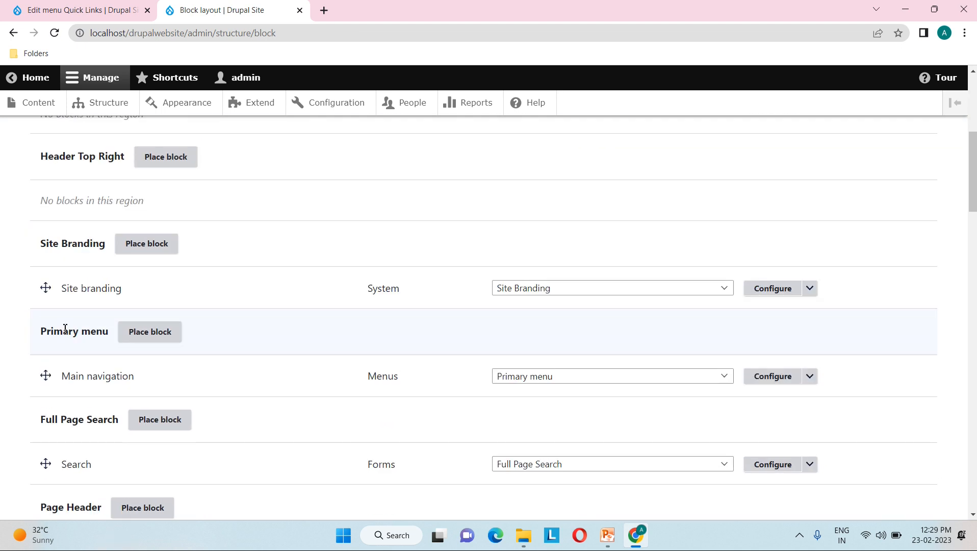
scroll(65, 329, "down", 3)
scroll(65, 329, "down", 4)
scroll(65, 329, "down", 11)
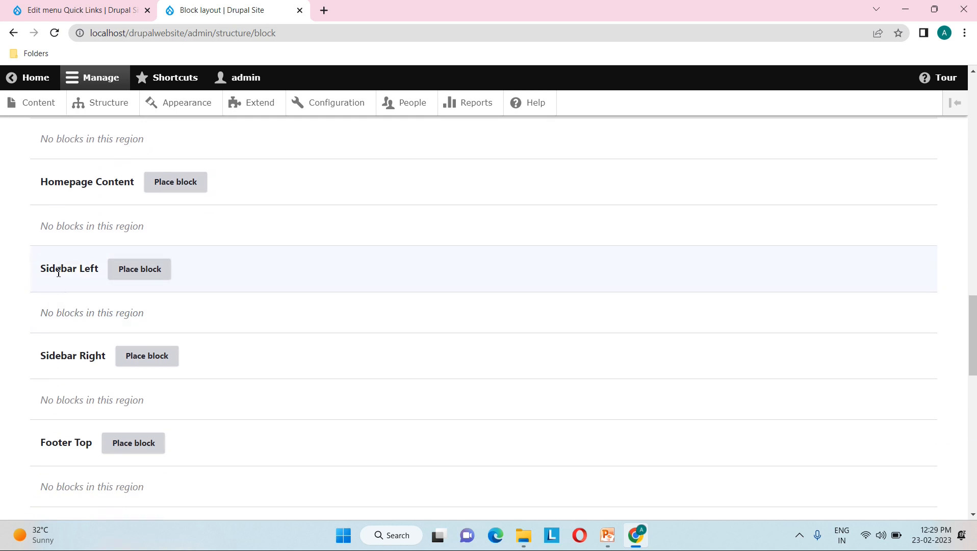
left_click(144, 276)
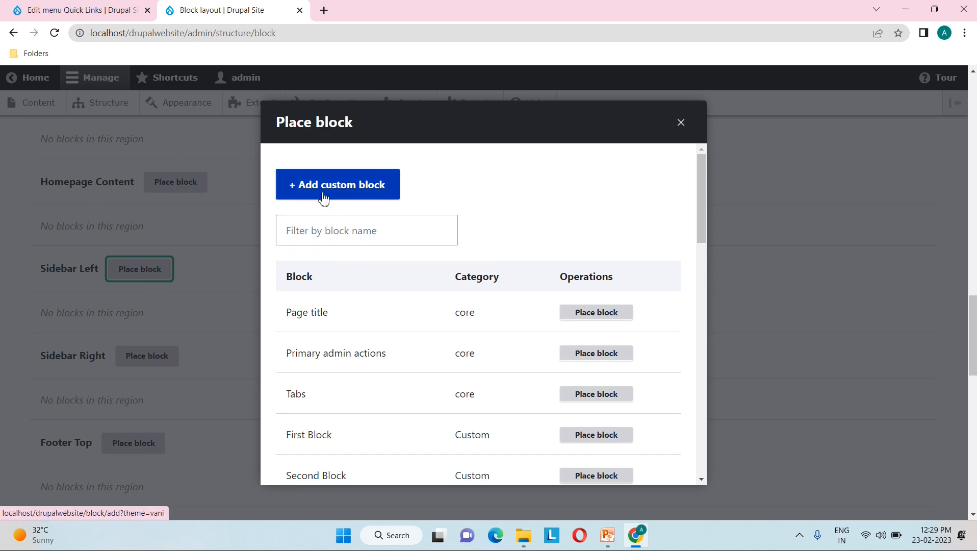
left_click(356, 233)
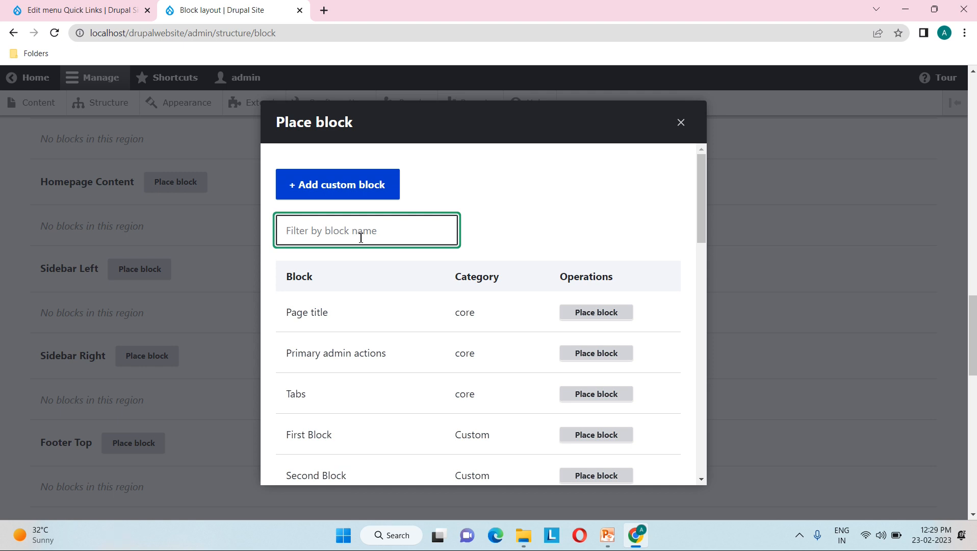
type("quick")
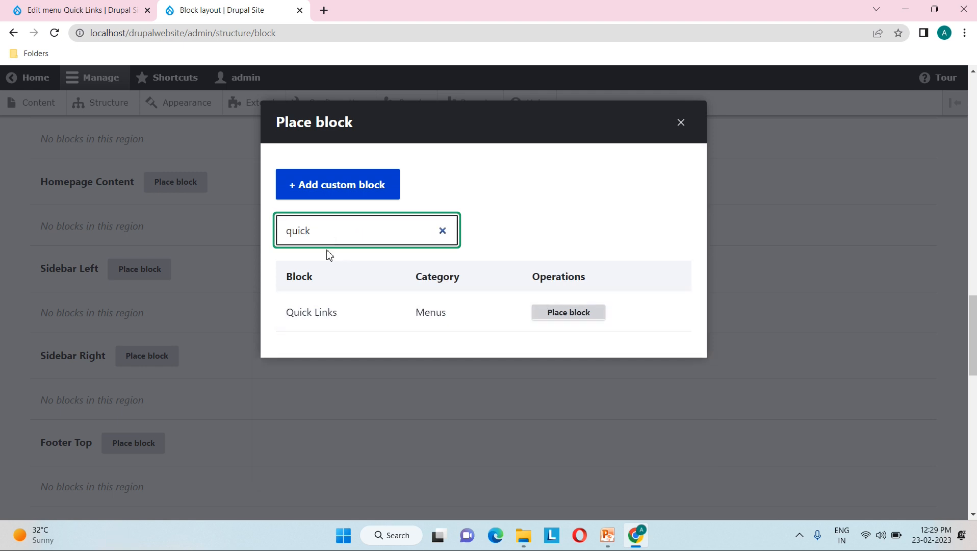
left_click(570, 316)
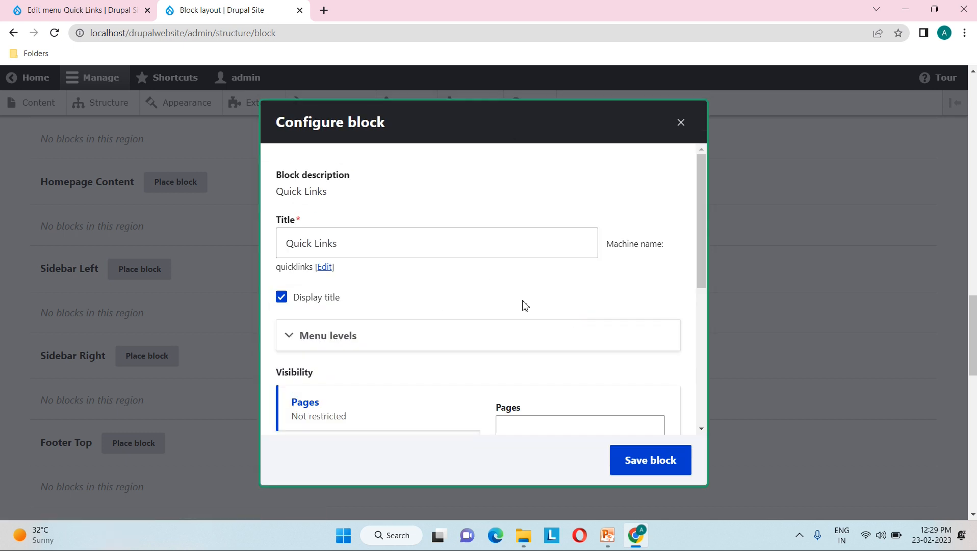
Expand the block's menu level settings, and review the choices for the number of levels to display.
scroll(546, 298, "down", 1)
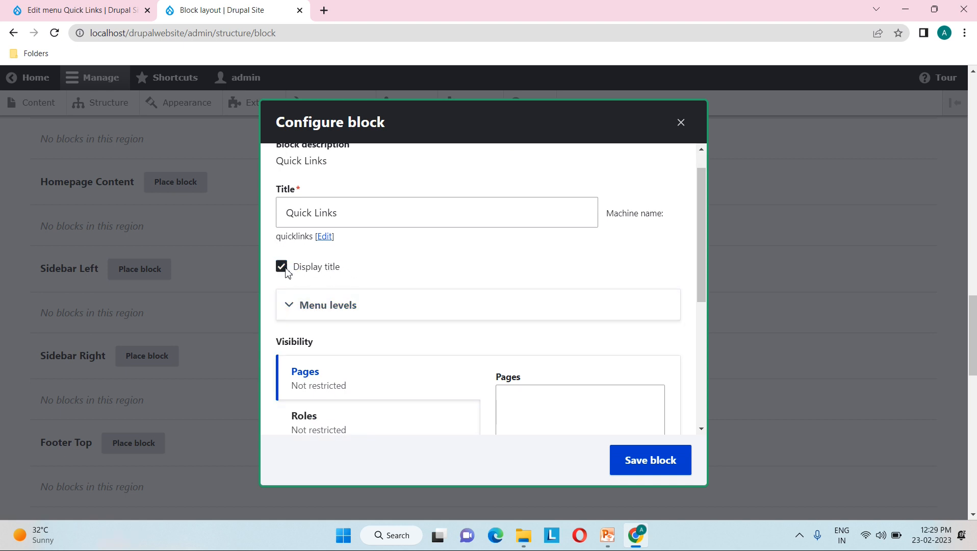
left_click(363, 312)
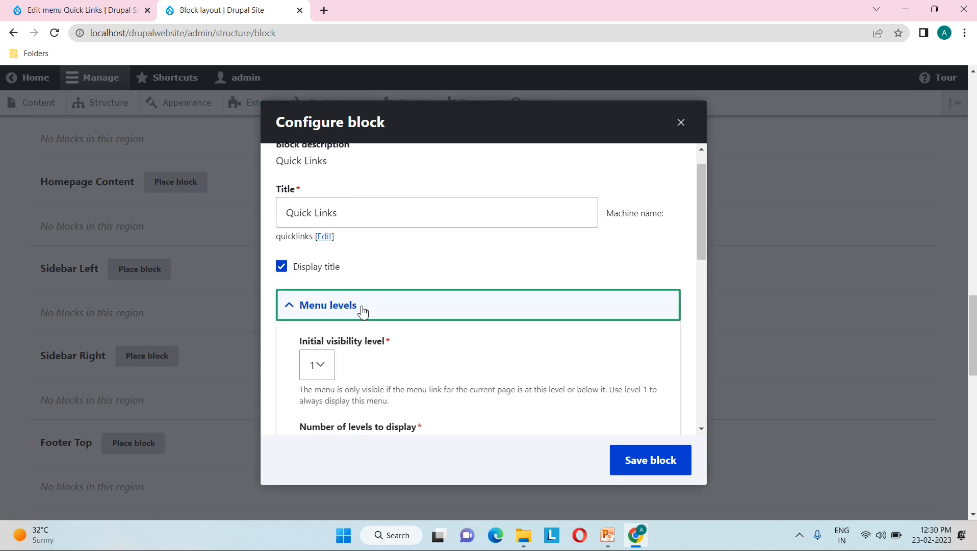
scroll(361, 306, "down", 2)
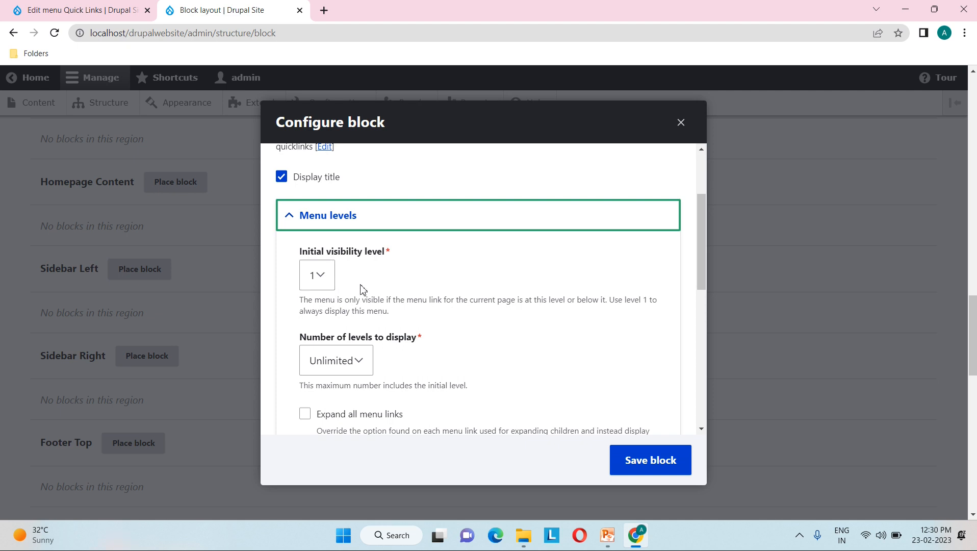
scroll(361, 289, "down", 1)
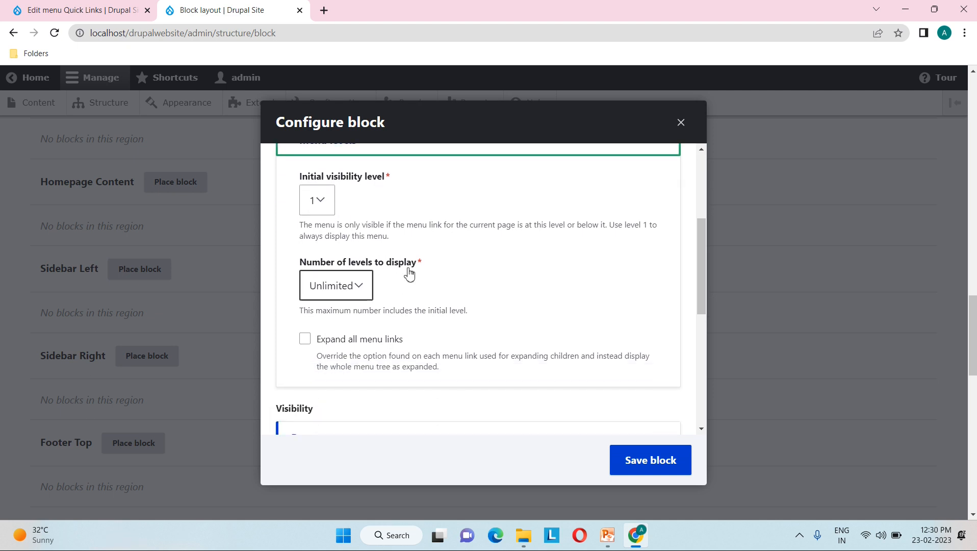
left_click(360, 290)
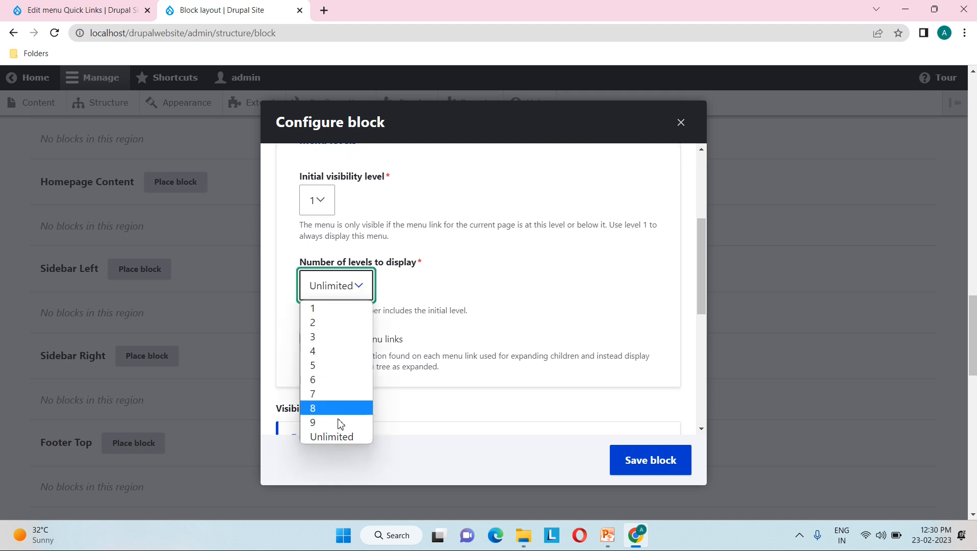
left_click(382, 290)
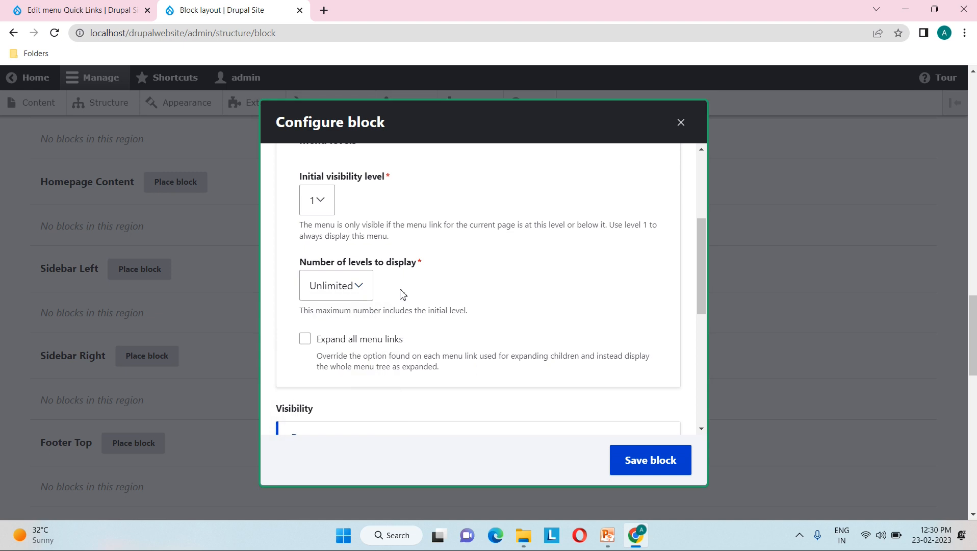
Try 4 as the number of menu levels to display, and set it back to Unlimited.
left_click(365, 293)
left_click(337, 356)
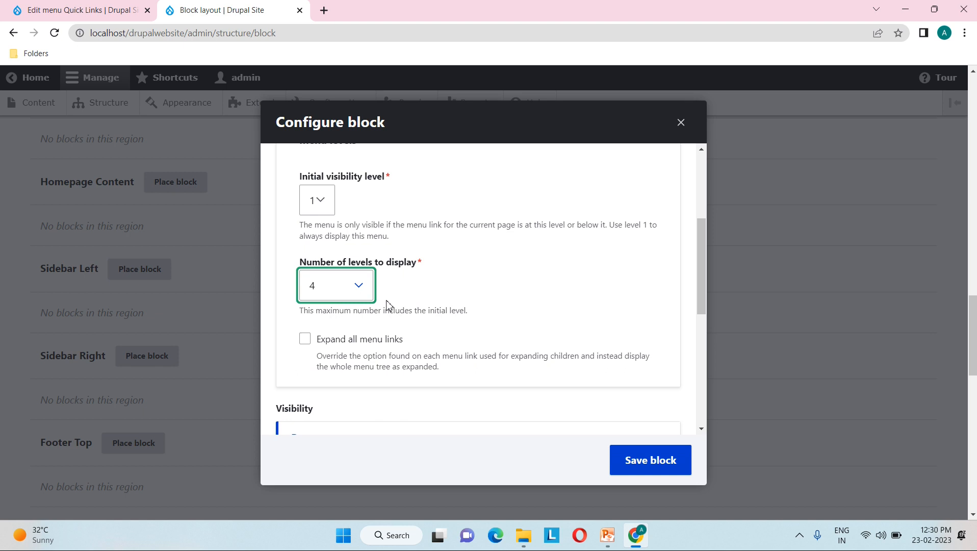
left_click(371, 285)
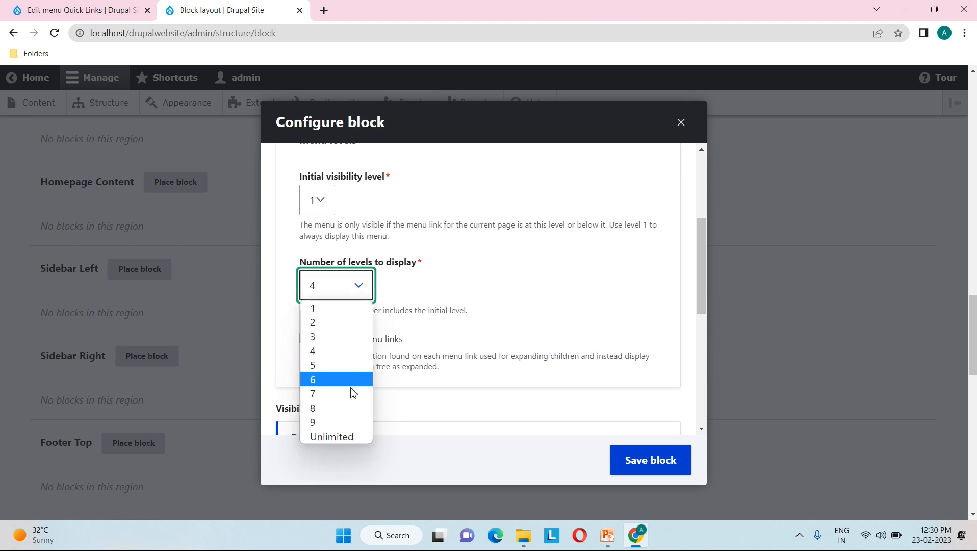
left_click(357, 437)
Enable the option to expand all menu links in the Quick Links block.
scroll(454, 296, "down", 2)
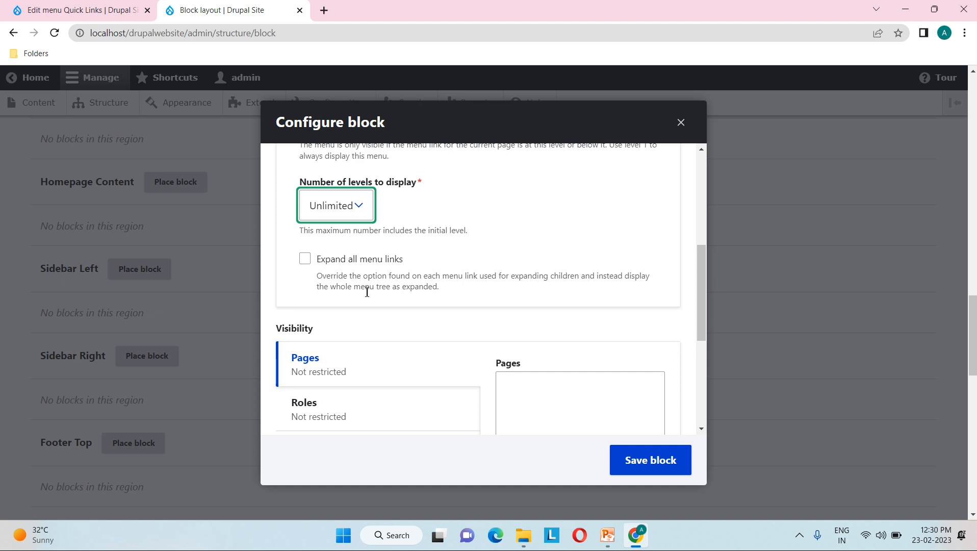
left_click(307, 261)
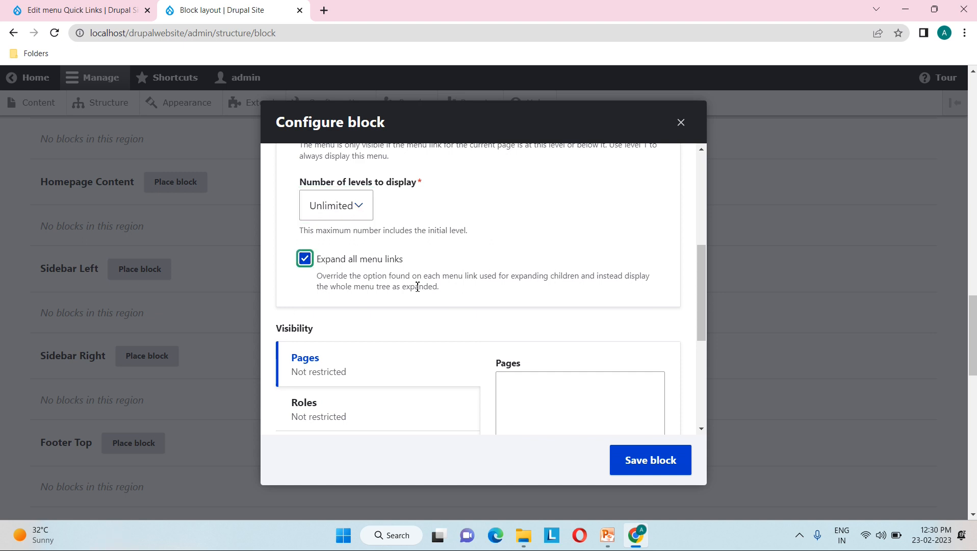
Restrict the block's page visibility to show only for the listed pages /about-us and /services.
scroll(418, 286, "down", 1)
scroll(417, 286, "down", 1)
scroll(517, 299, "down", 1)
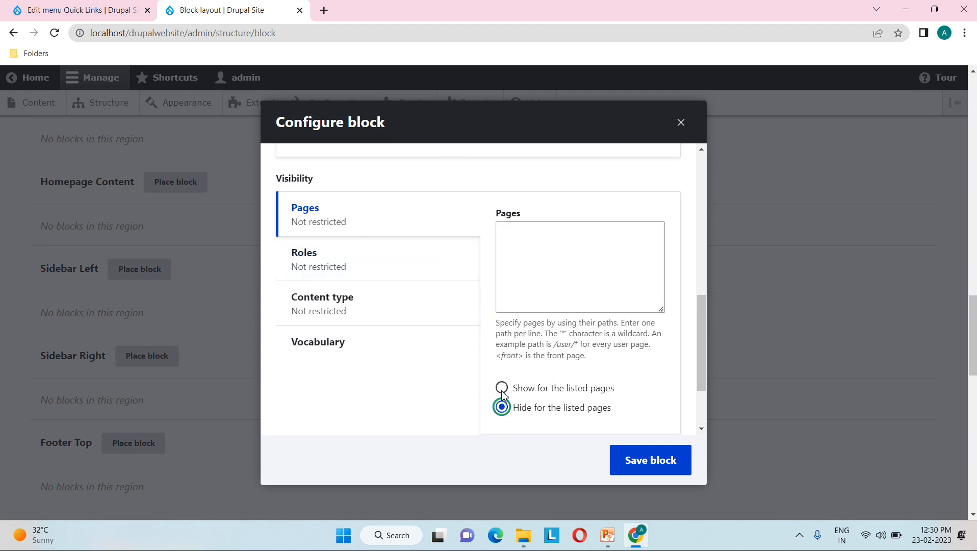
left_click(509, 256)
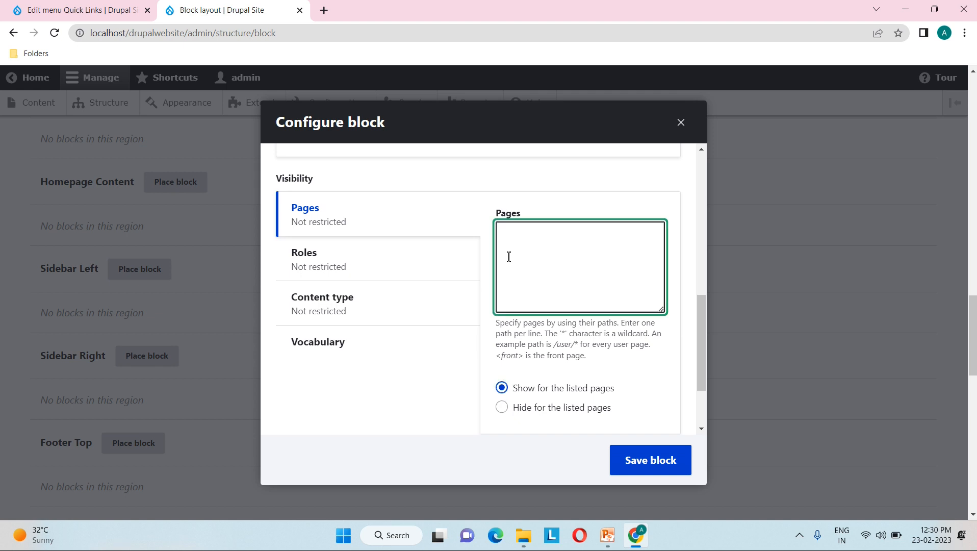
type("/about-us")
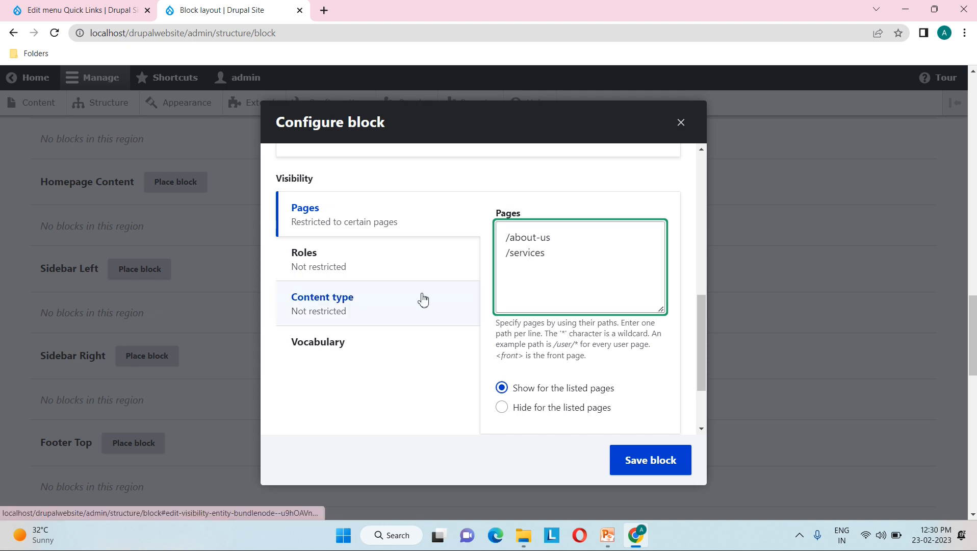
left_click_drag(557, 264, 520, 239)
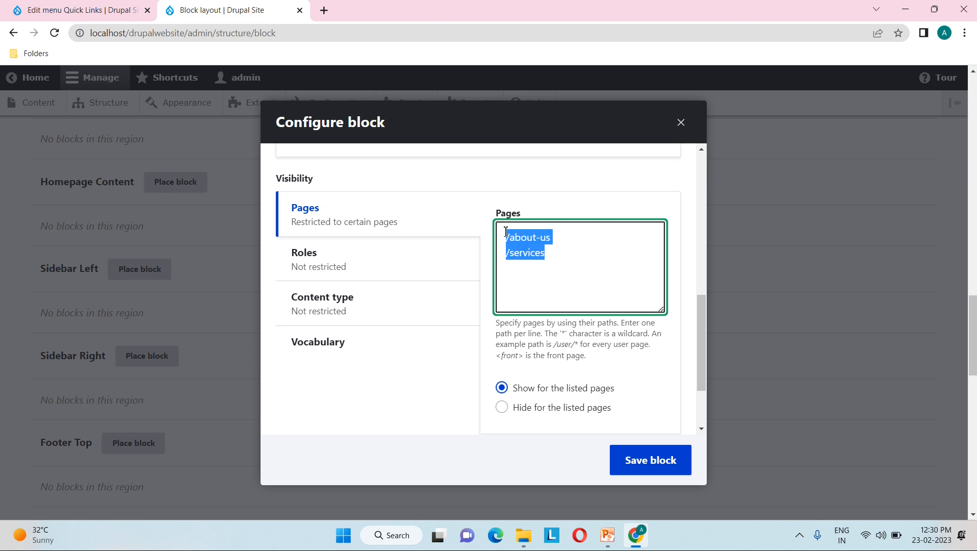
left_click(573, 265)
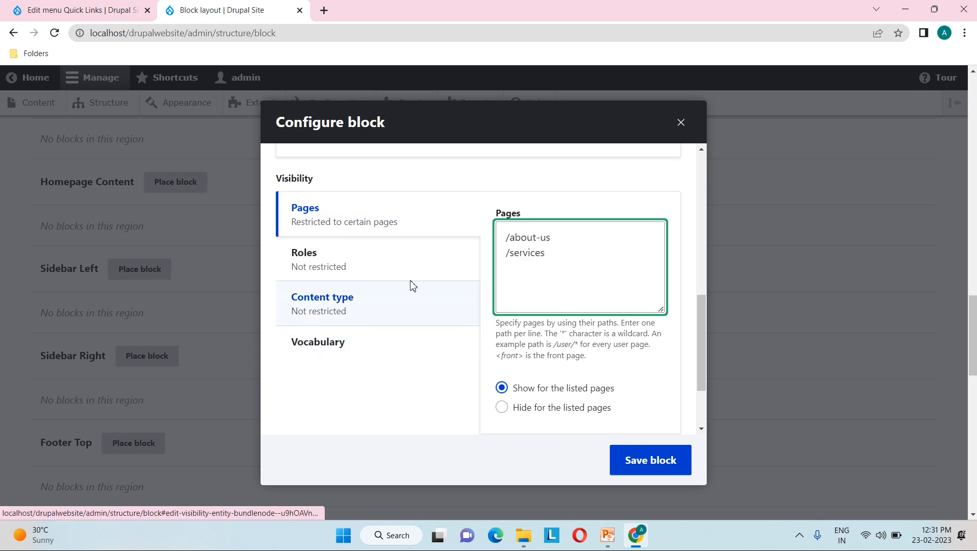
Limit the block's role visibility to Anonymous user, Authenticated user, Content editor and Administrator.
left_click(393, 259)
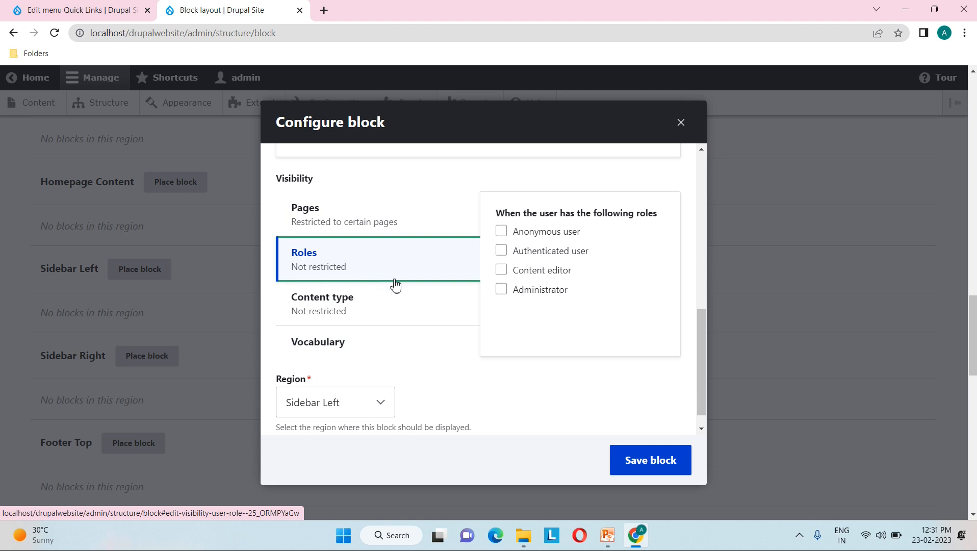
left_click(502, 230)
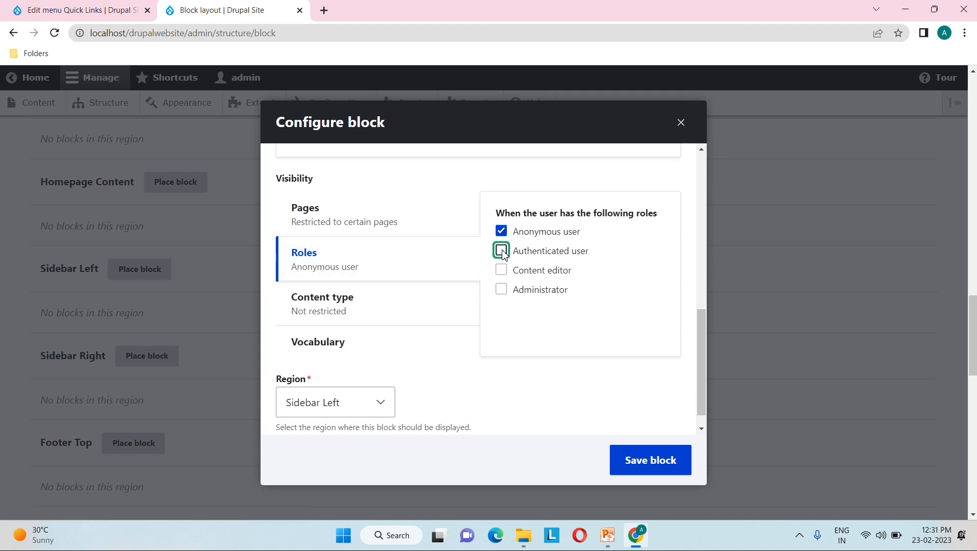
left_click(502, 272)
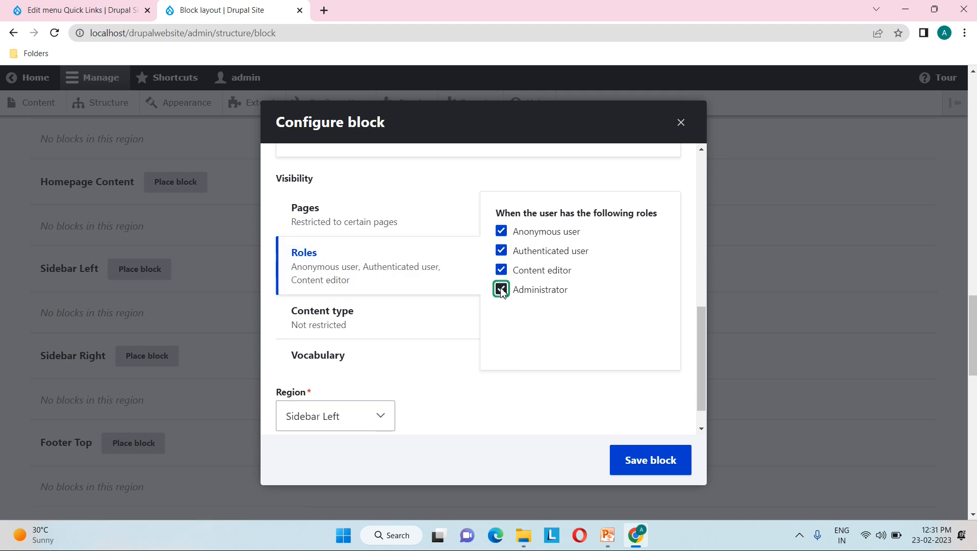
Check the block's content type visibility options and recheck its page restrictions.
left_click(411, 322)
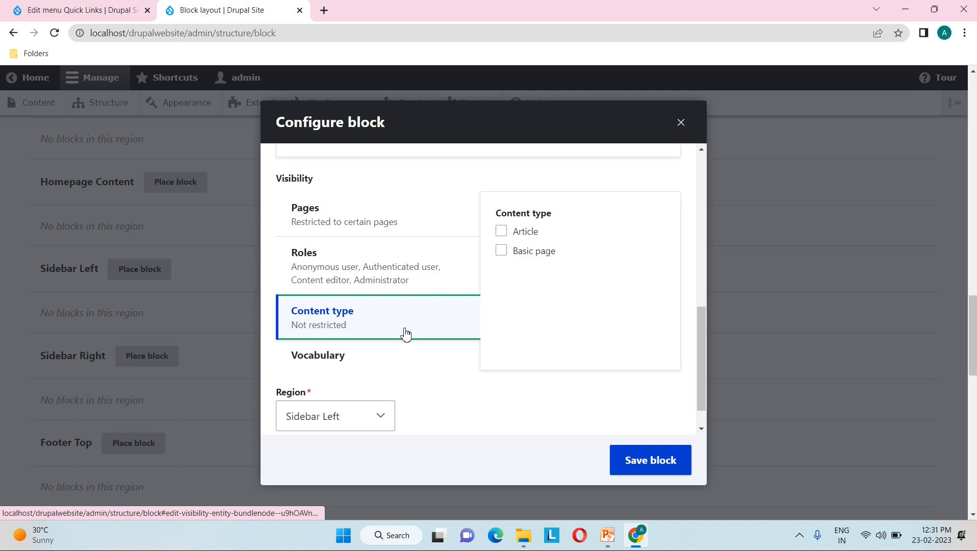
left_click(403, 224)
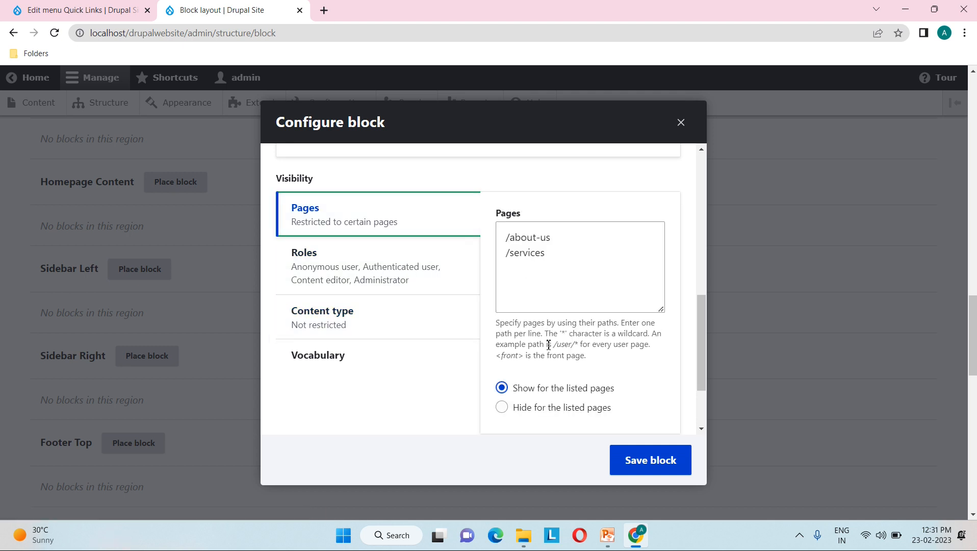
scroll(549, 351, "down", 1)
scroll(561, 378, "up", 1)
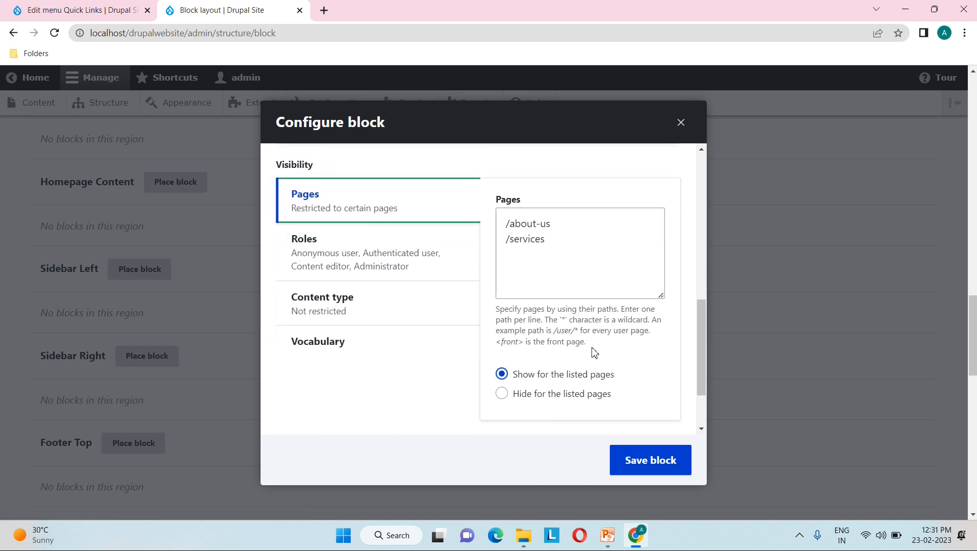
left_click(400, 322)
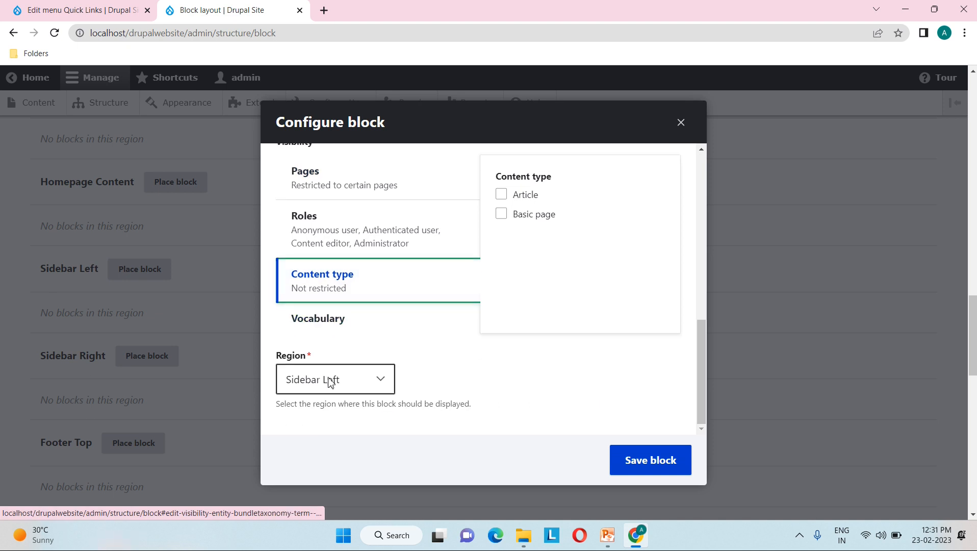
Choose Sidebar Left as the region where the Quick Links block is displayed.
left_click(387, 387)
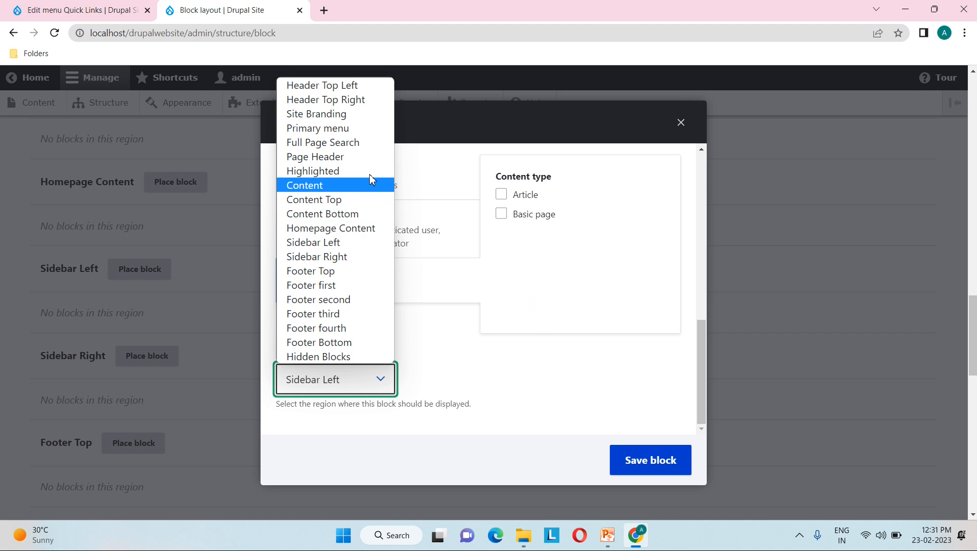
left_click(361, 246)
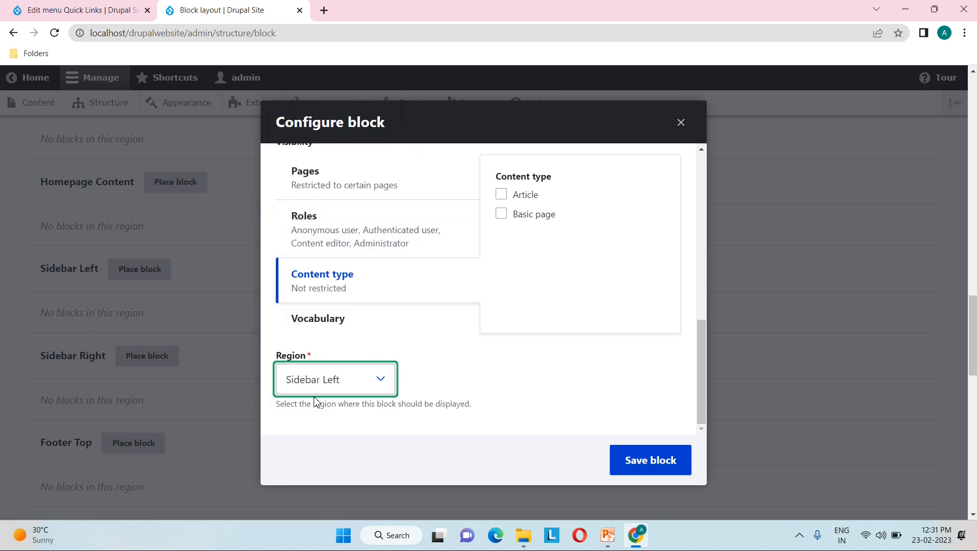
Save the Quick Links block placement and check its entry under Sidebar Left in the block layout.
left_click(653, 463)
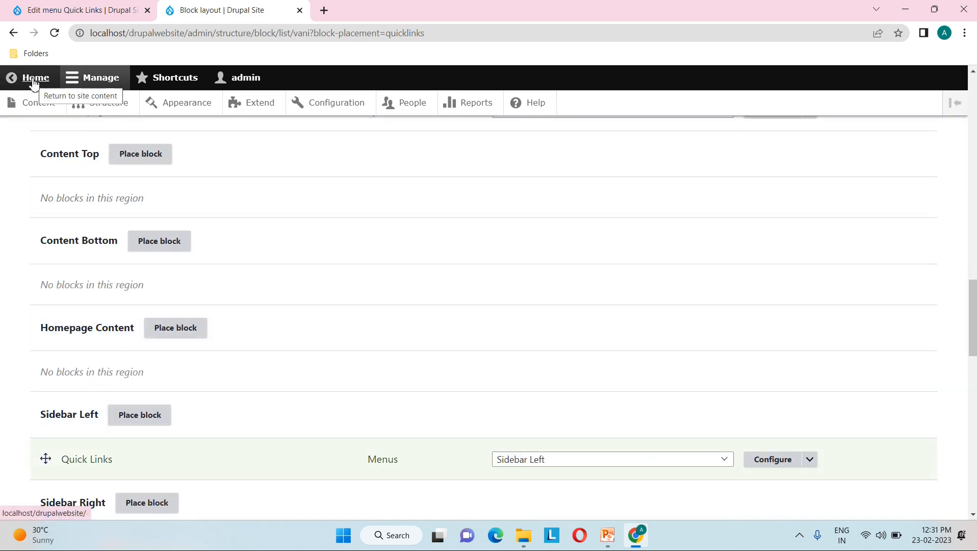
scroll(164, 270, "down", 2)
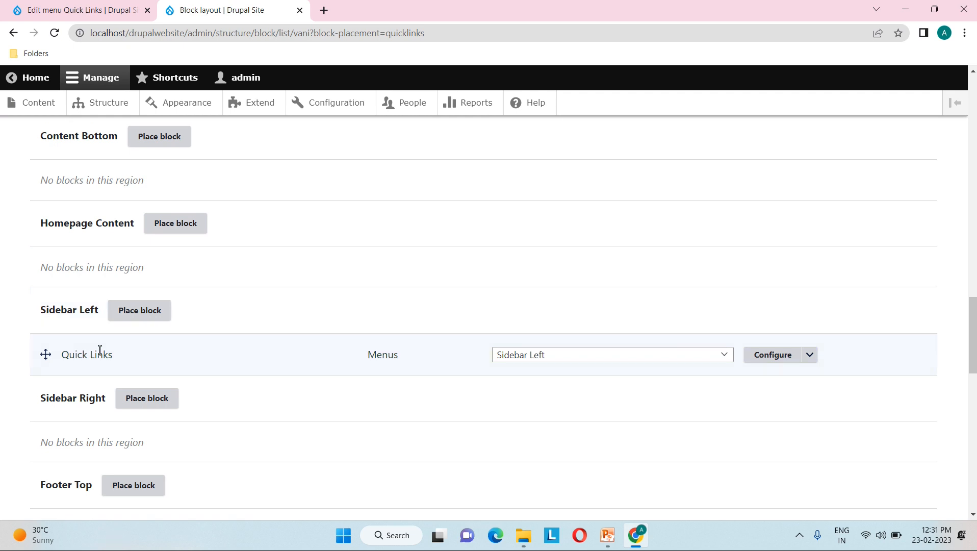
left_click_drag(50, 358, 557, 316)
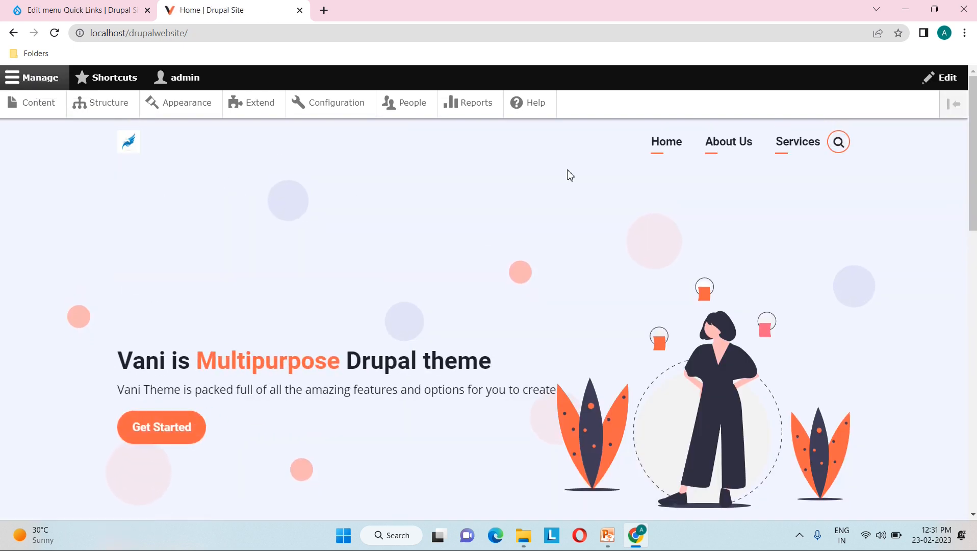
Return to the site's home page and look through it for the Quick Links block.
scroll(570, 318, "down", 10)
scroll(571, 319, "up", 10)
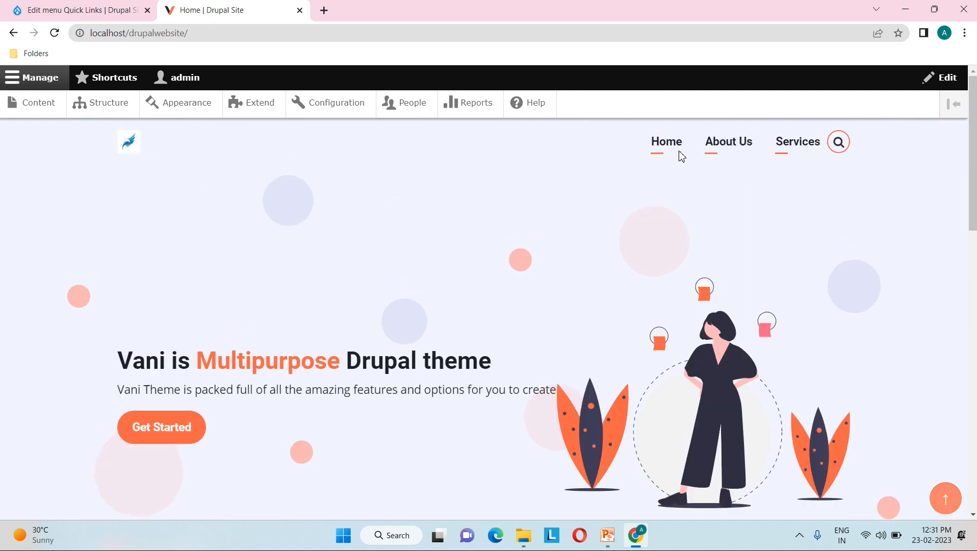
scroll(596, 347, "down", 10)
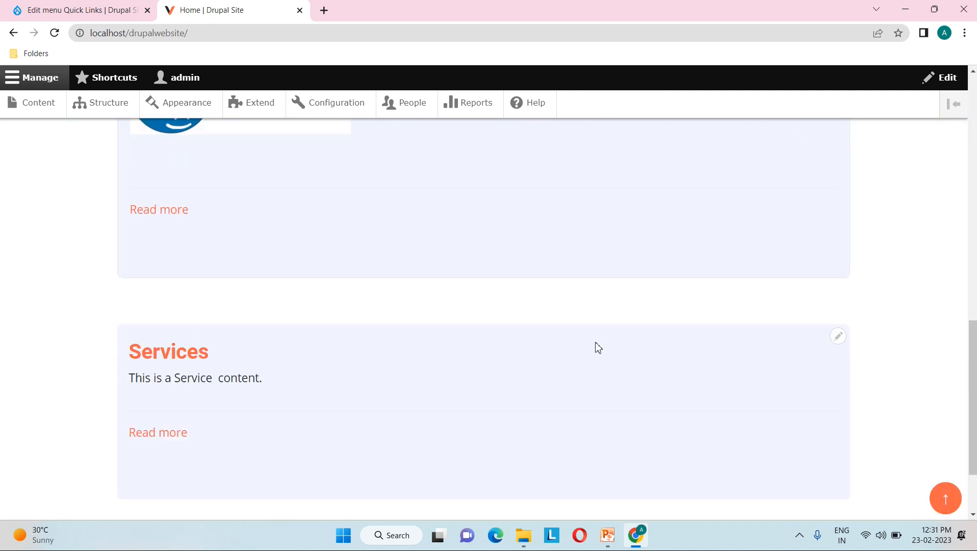
scroll(597, 347, "up", 5)
scroll(597, 347, "up", 5)
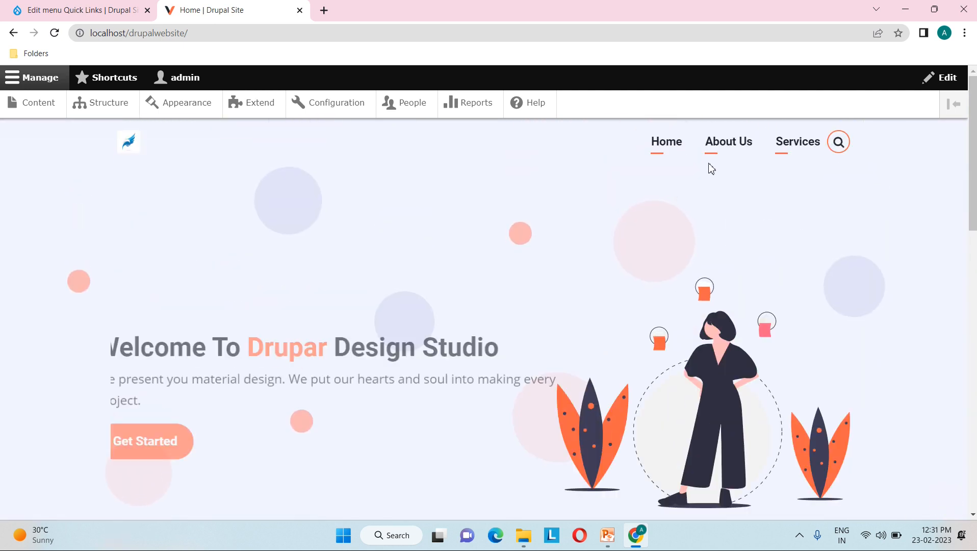
Open the About Us page and examine the Quick Links block and its menu links in the sidebar.
left_click(732, 148)
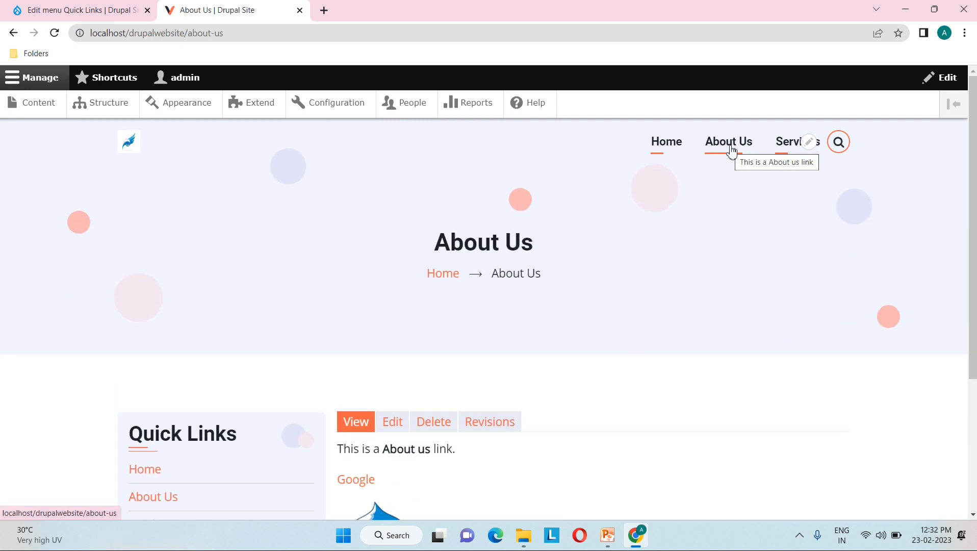
scroll(323, 407, "down", 3)
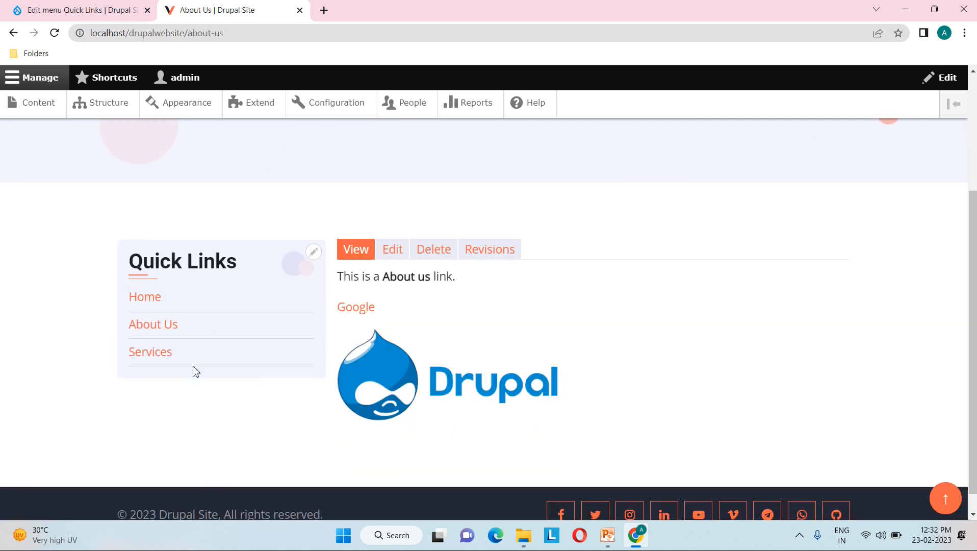
left_click_drag(240, 267, 120, 265)
left_click_drag(123, 304, 187, 366)
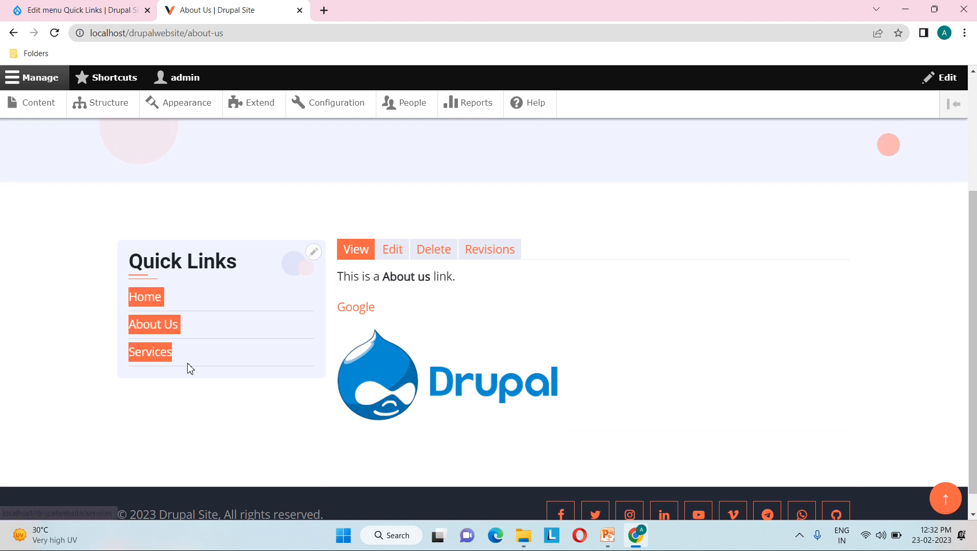
left_click(224, 416)
scroll(580, 378, "up", 1)
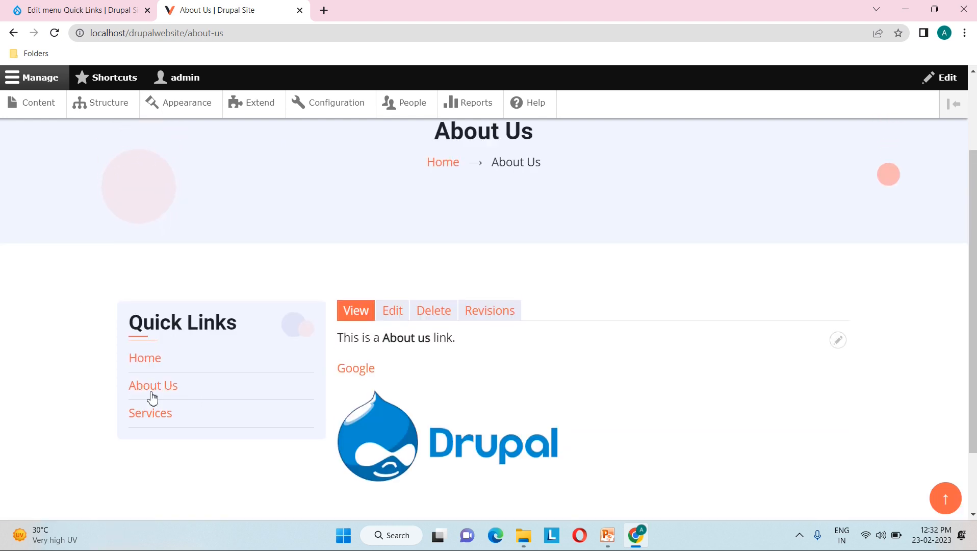
scroll(637, 316, "up", 2)
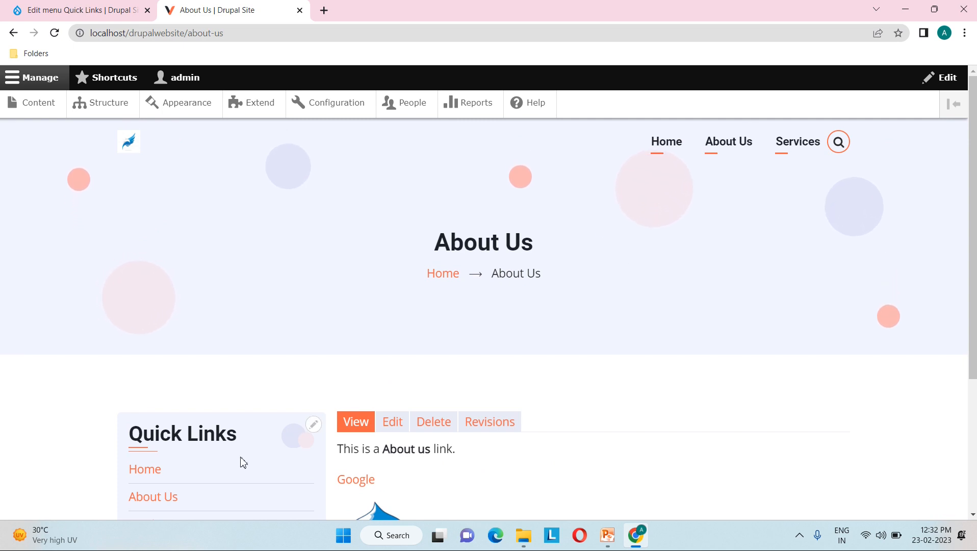
scroll(240, 462, "down", 3)
scroll(404, 338, "up", 2)
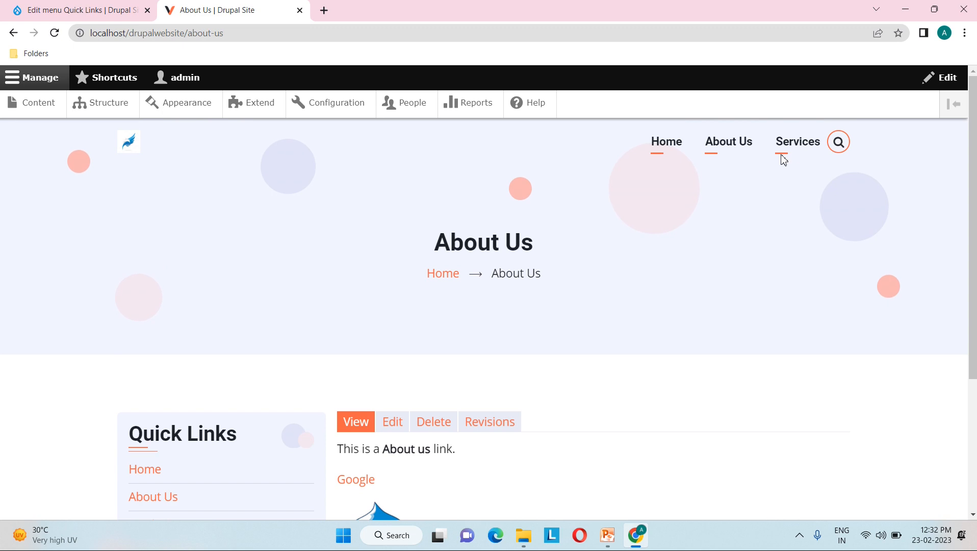
Open the Services page and check for the Quick Links block in its sidebar.
left_click(809, 142)
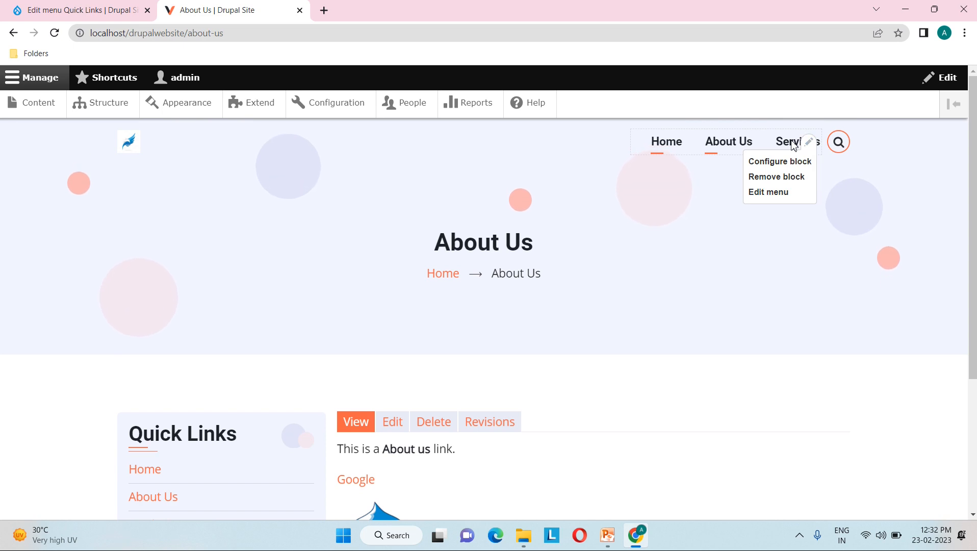
left_click(785, 146)
scroll(697, 310, "down", 1)
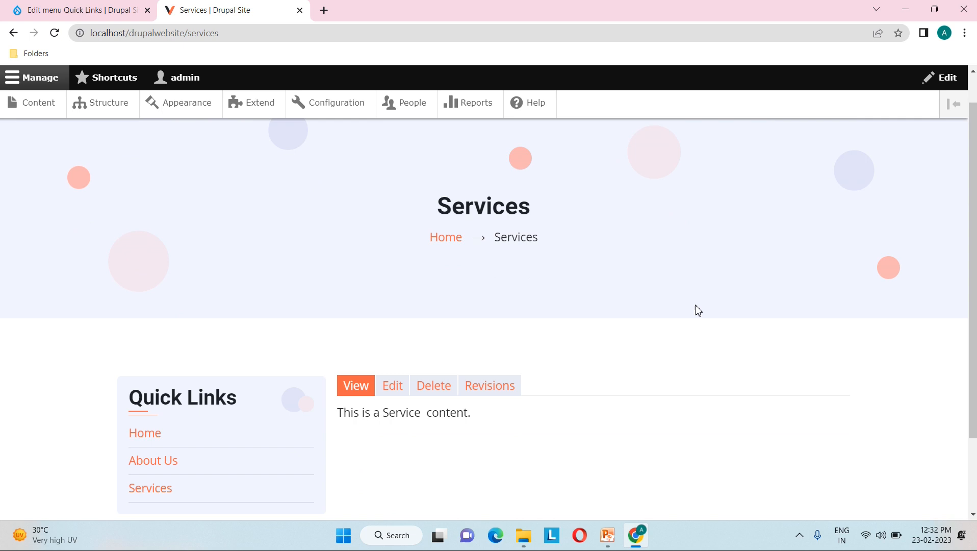
mouse_move(249, 397)
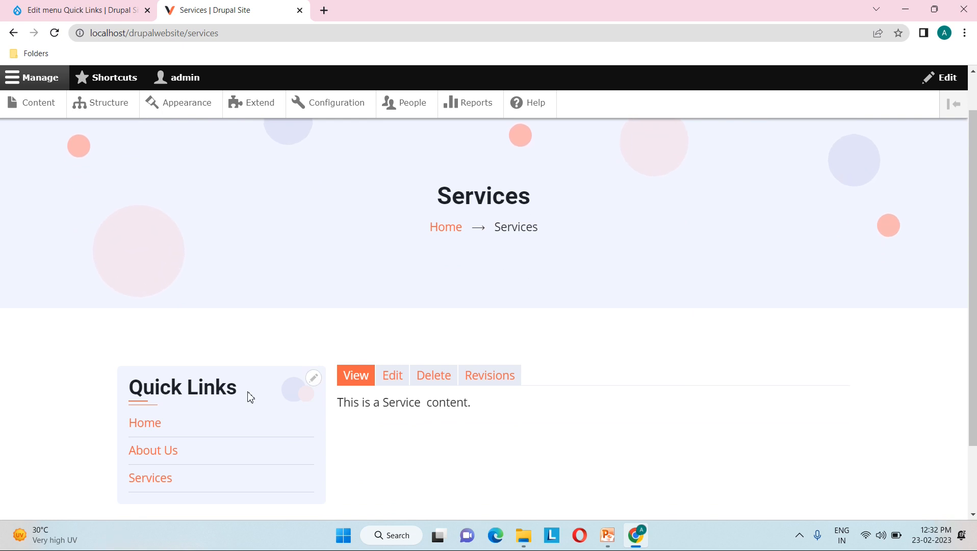
scroll(250, 396, "down", 2)
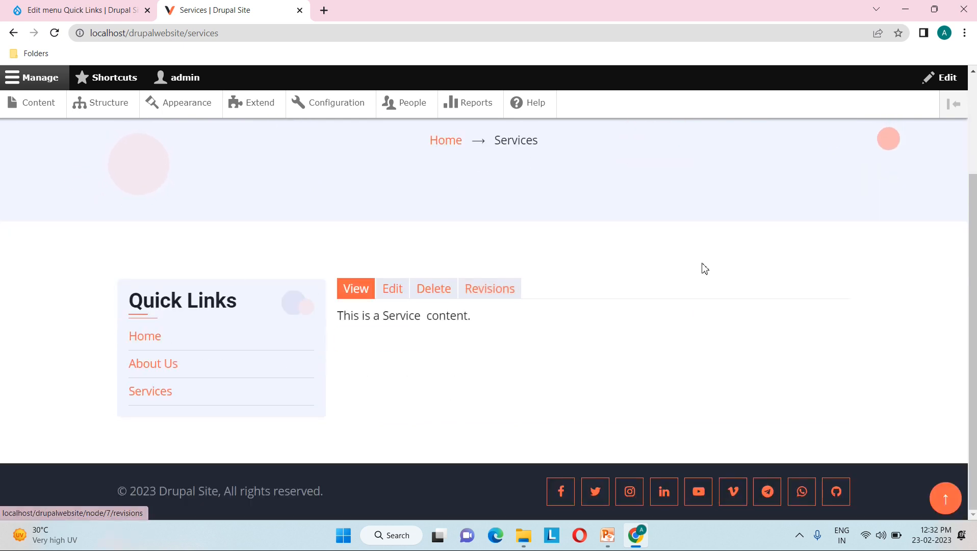
scroll(705, 269, "up", 3)
Revisit the home page and the About Us page to compare where the Quick Links block is displayed.
left_click(668, 147)
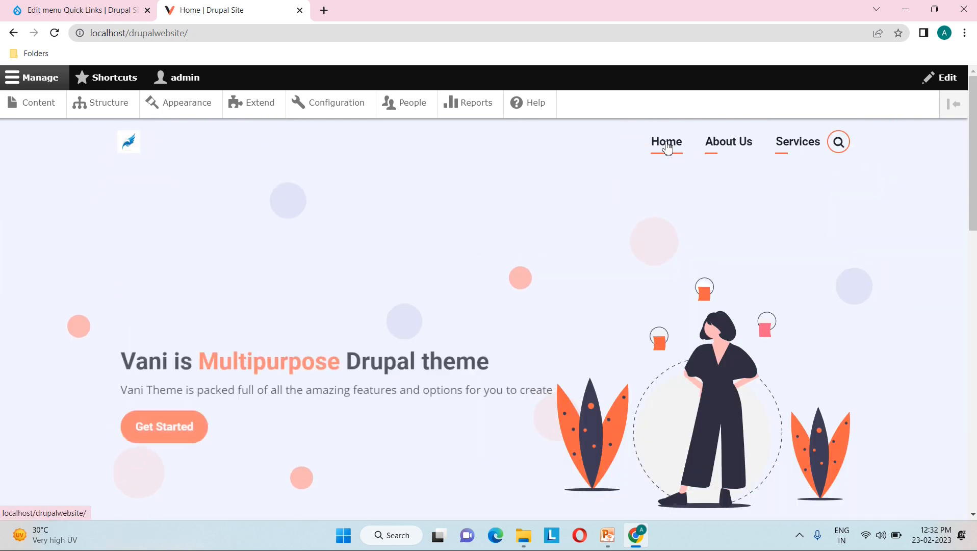
left_click(734, 149)
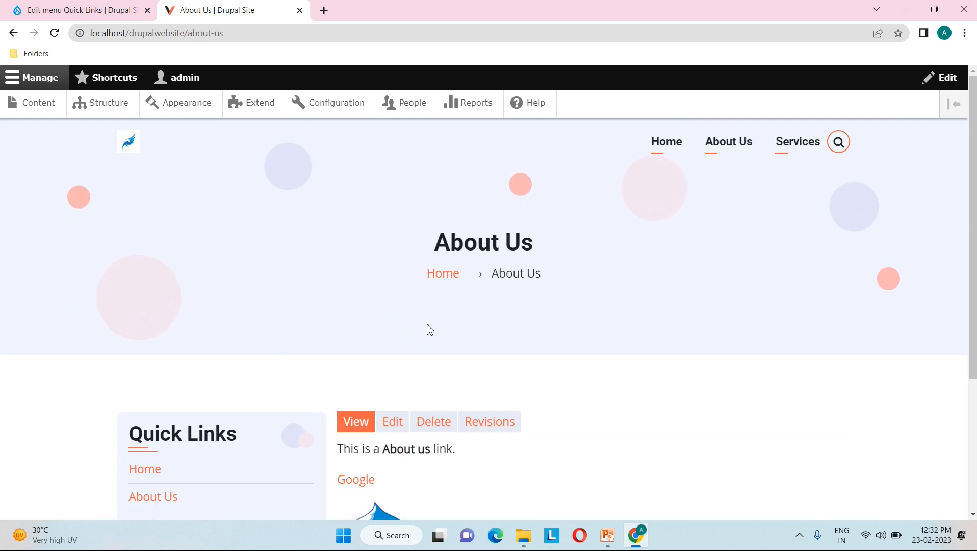
scroll(482, 347, "down", 1)
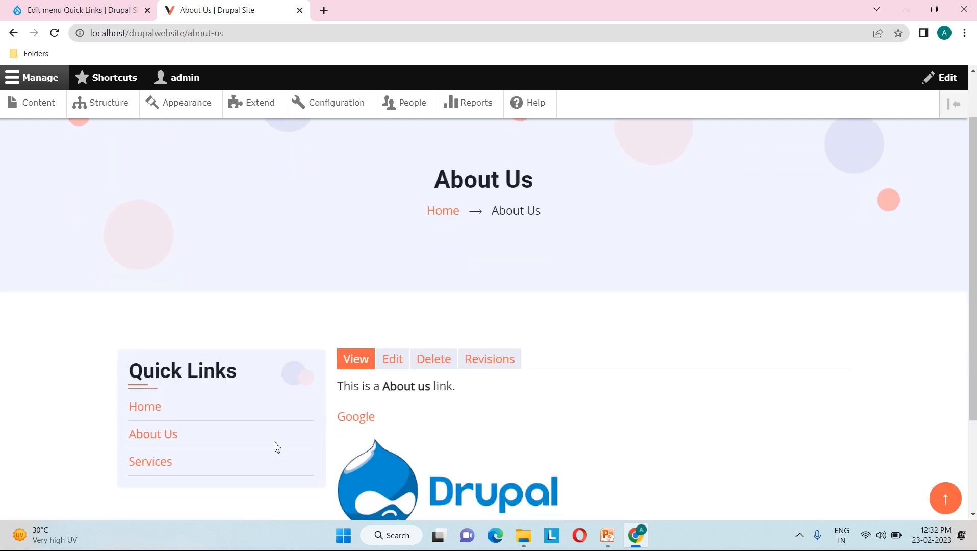
scroll(276, 447, "down", 1)
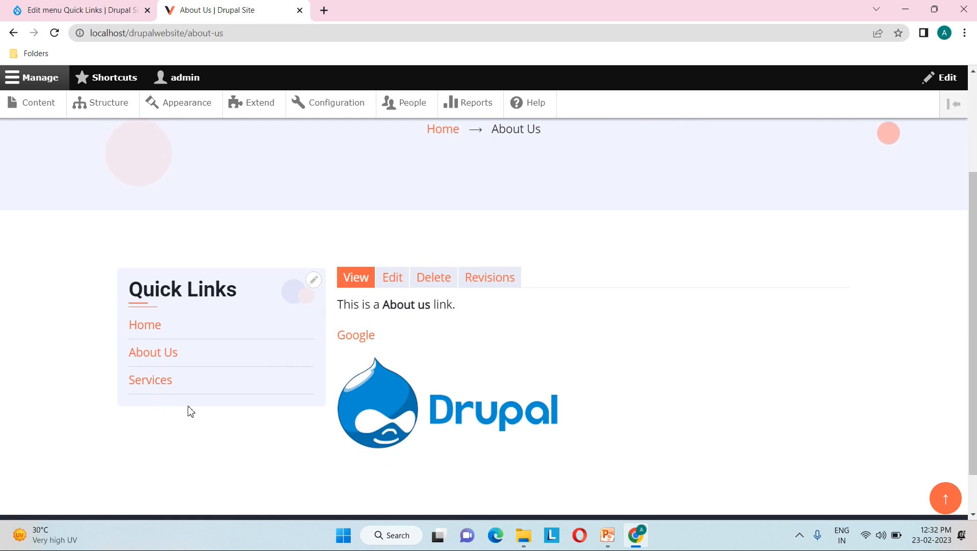
Review the Quick Links block's configuration from the About Us page and go back to the page.
left_click(313, 280)
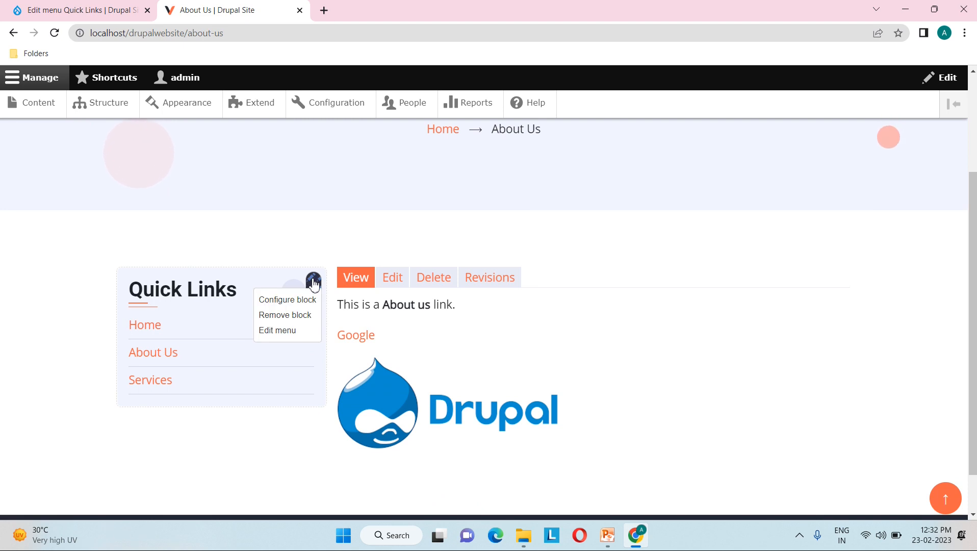
left_click(298, 304)
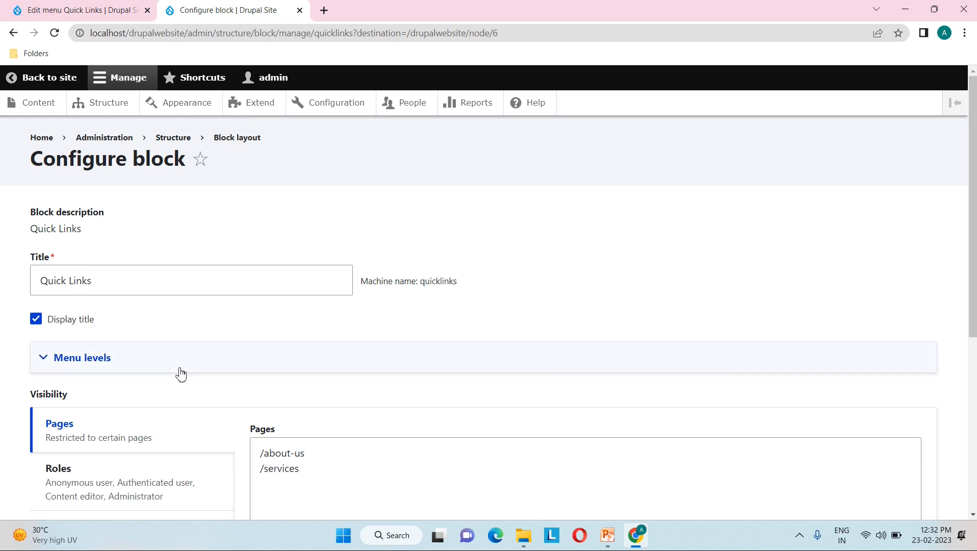
scroll(179, 375, "down", 2)
scroll(181, 374, "up", 2)
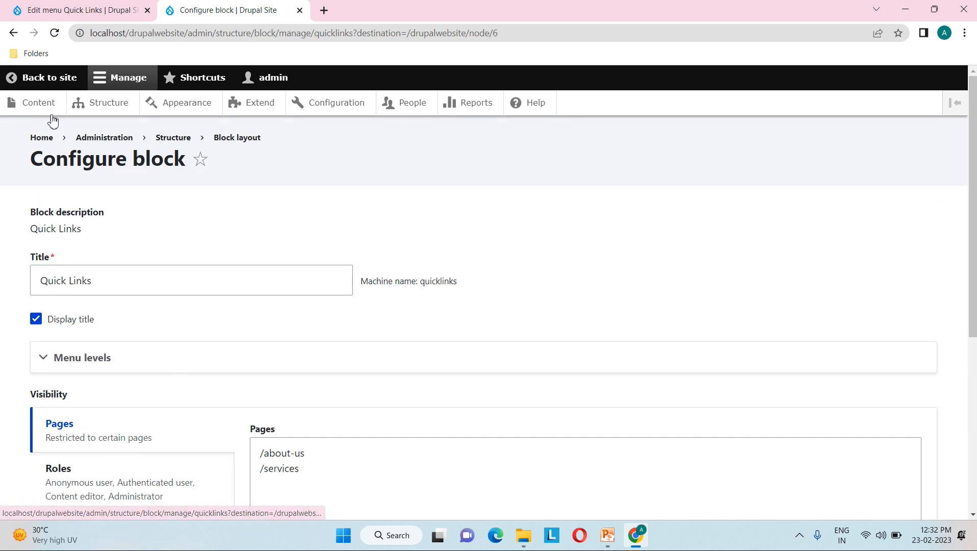
left_click(14, 32)
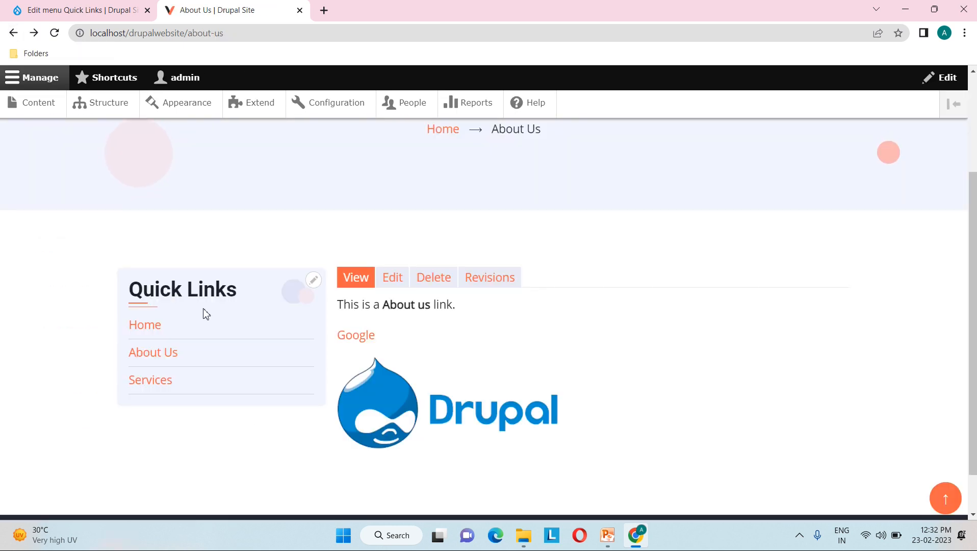
Edit the Quick Links menu from its block, nesting the About Us link under Home, and save the menu.
left_click(317, 285)
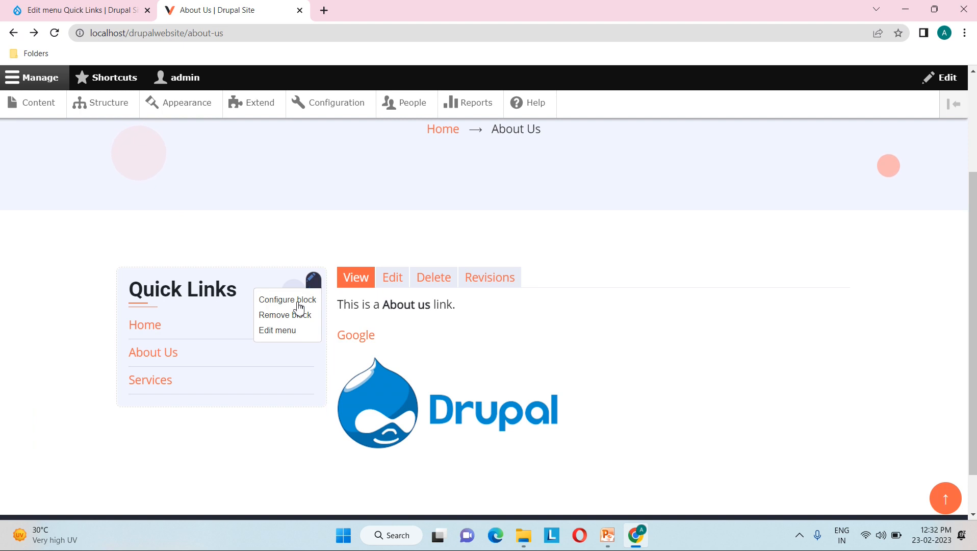
left_click(284, 332)
scroll(285, 335, "down", 3)
scroll(285, 334, "up", 1)
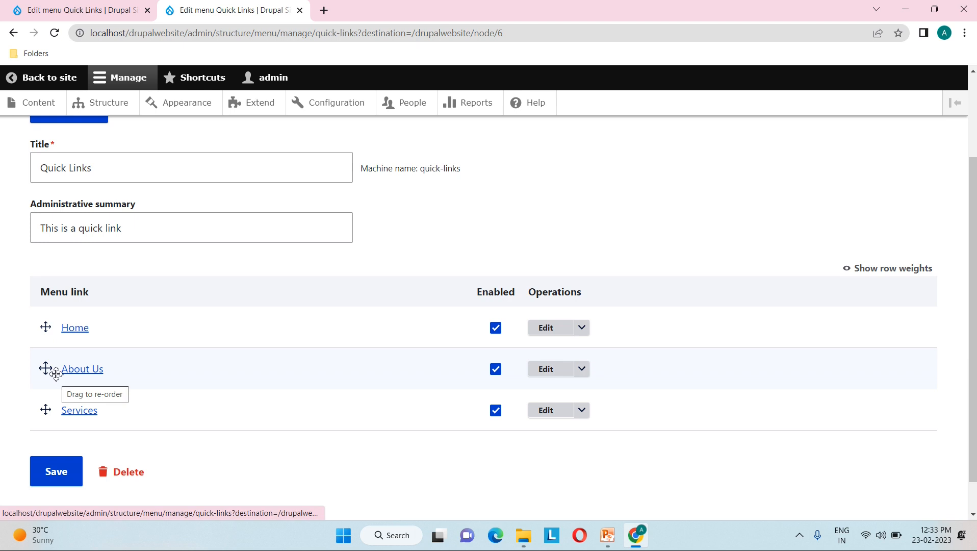
left_click_drag(46, 371, 79, 376)
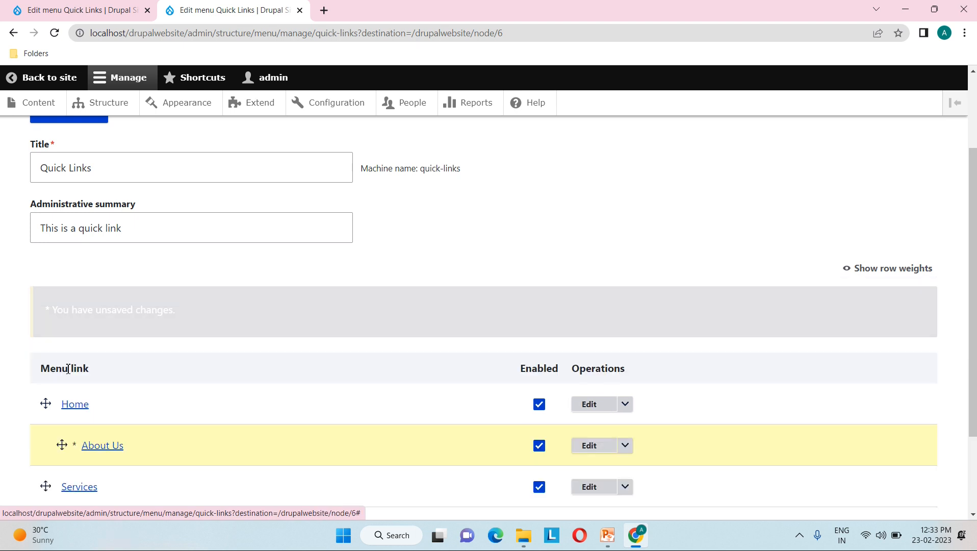
scroll(83, 383, "down", 2)
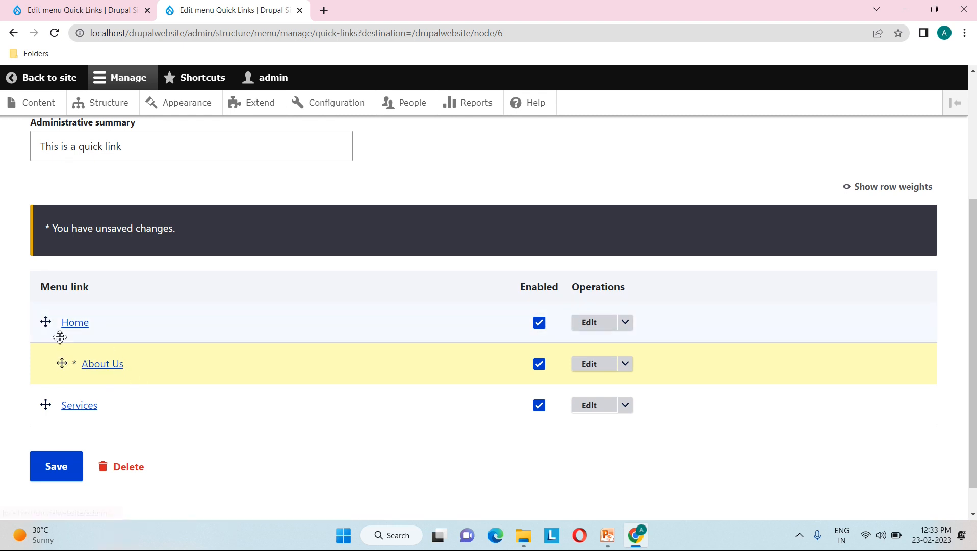
left_click(60, 472)
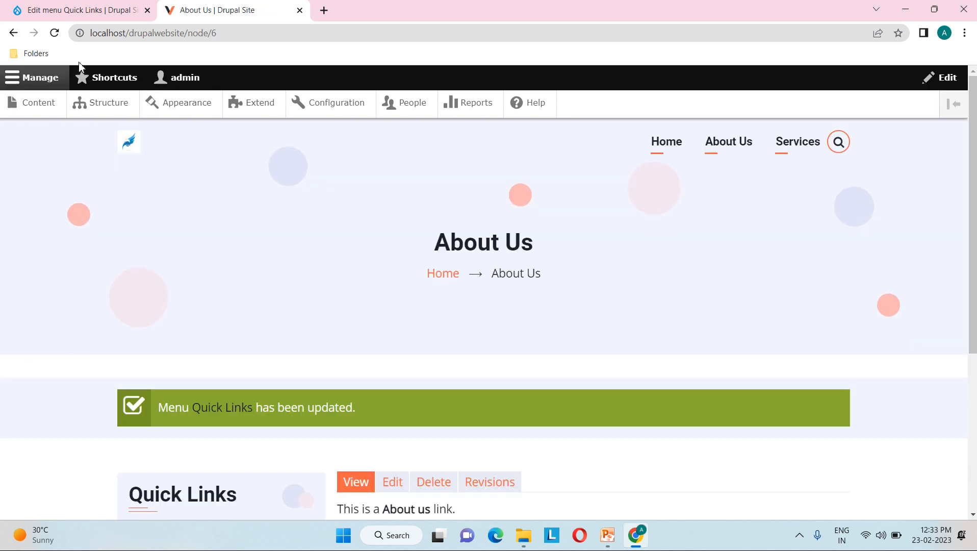
Check the link order and nesting in the Quick Links block on the About Us page.
left_click(87, 10)
left_click(204, 10)
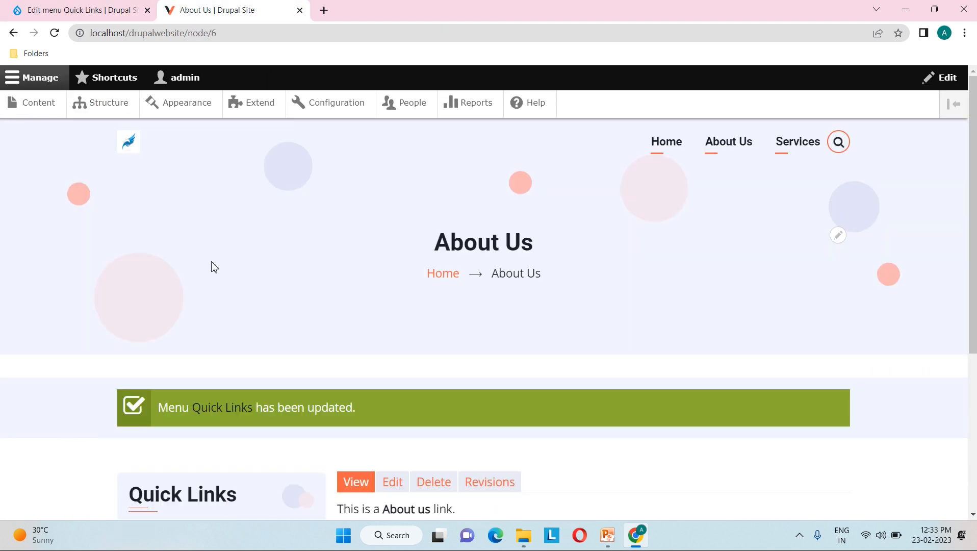
scroll(214, 267, "down", 4)
scroll(212, 266, "down", 1)
scroll(212, 267, "up", 2)
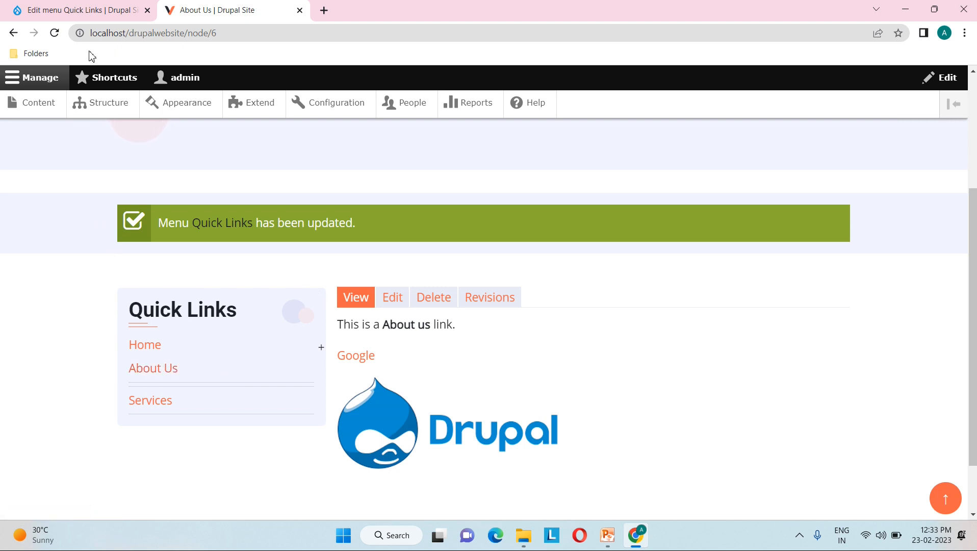
mouse_move(221, 313)
Nest the Services link under Home in the Quick Links menu, beside About Us, and save the menu.
left_click(91, 10)
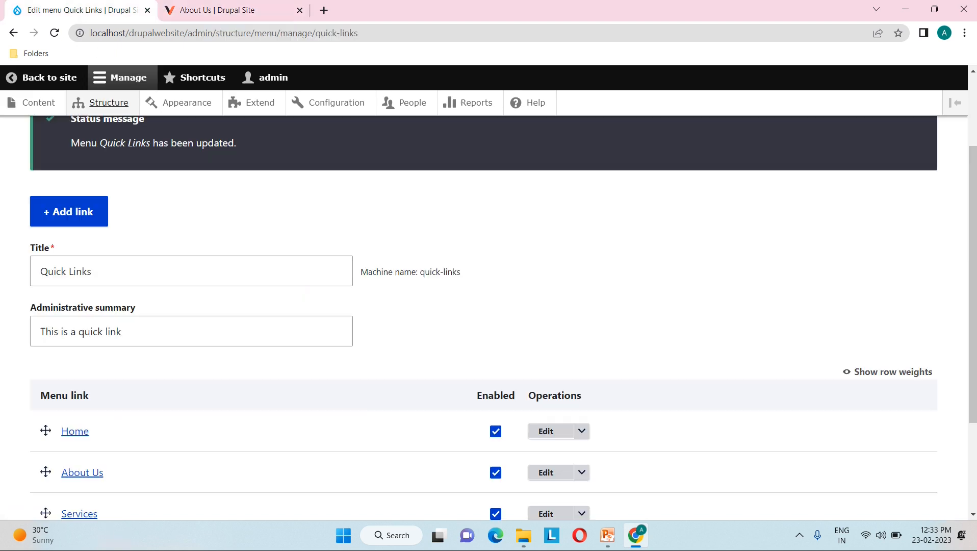
scroll(136, 296, "down", 3)
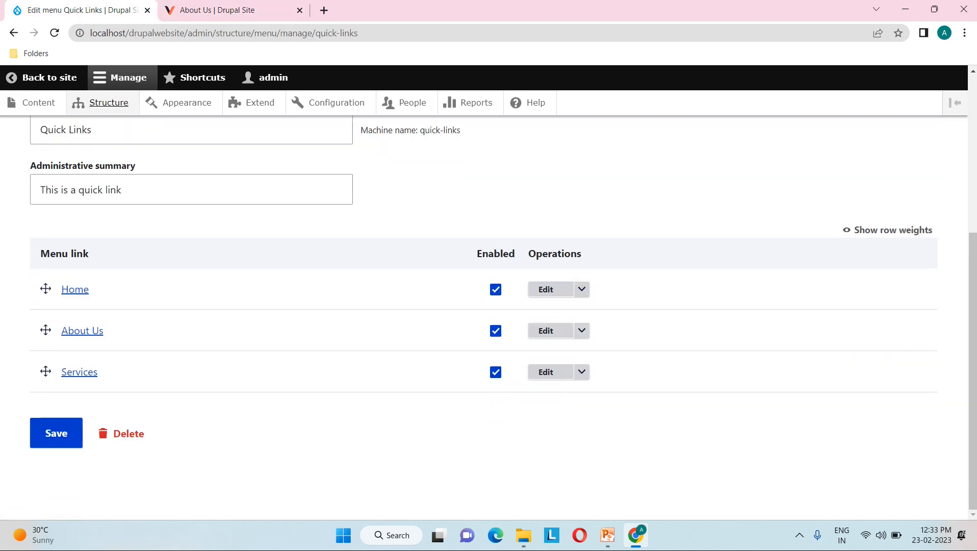
left_click(55, 33)
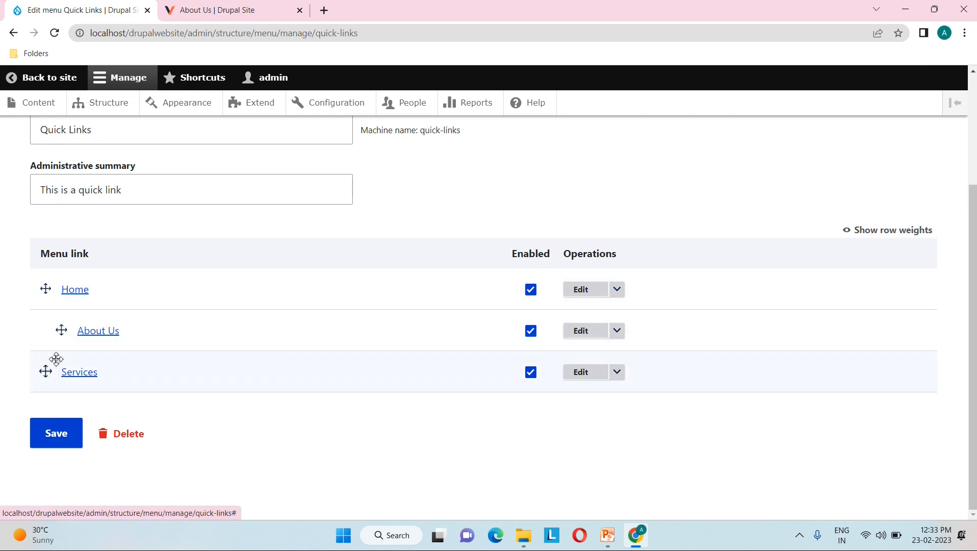
left_click_drag(47, 372, 64, 371)
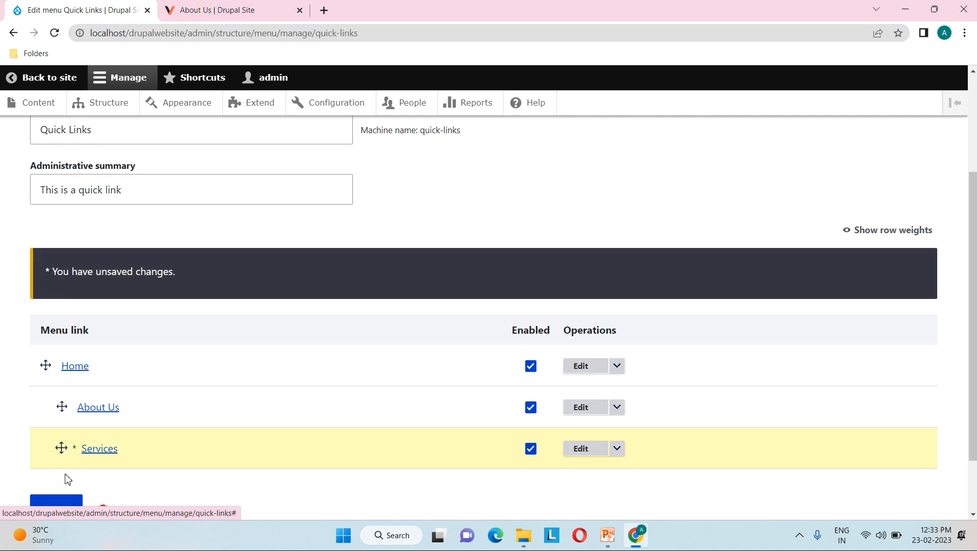
scroll(68, 488, "down", 1)
left_click(57, 464)
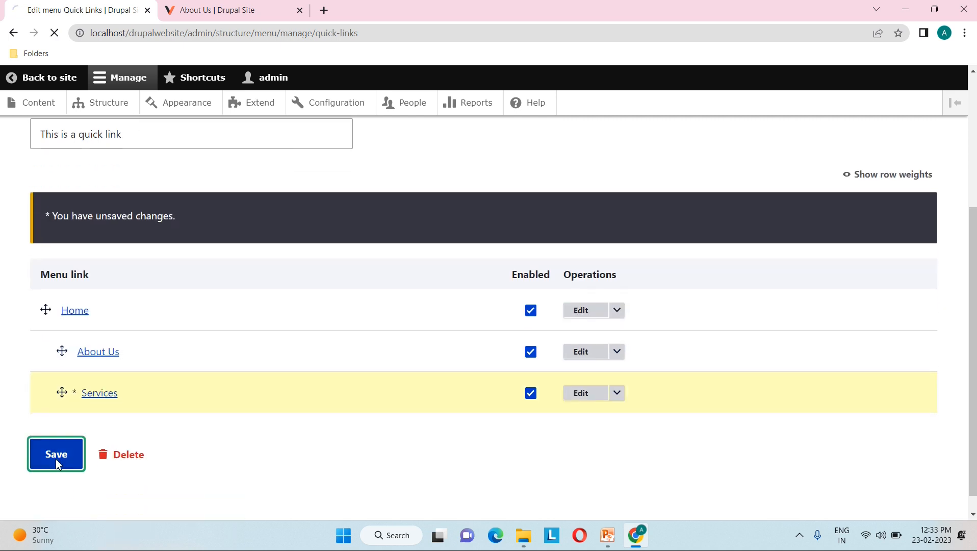
scroll(156, 361, "down", 5)
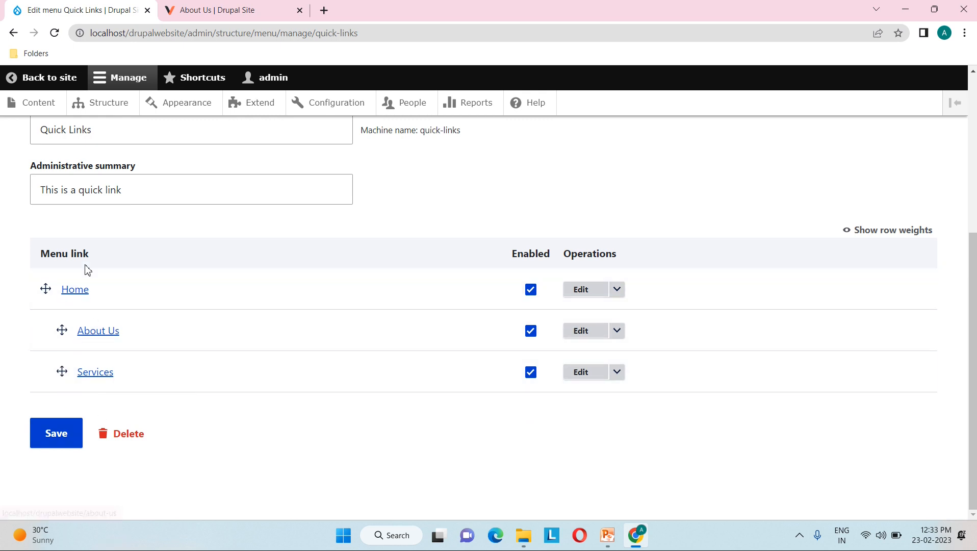
Reload the About Us page and compare its Quick Links block with the link nesting in the menu editor.
left_click_drag(217, 10, 148, 11)
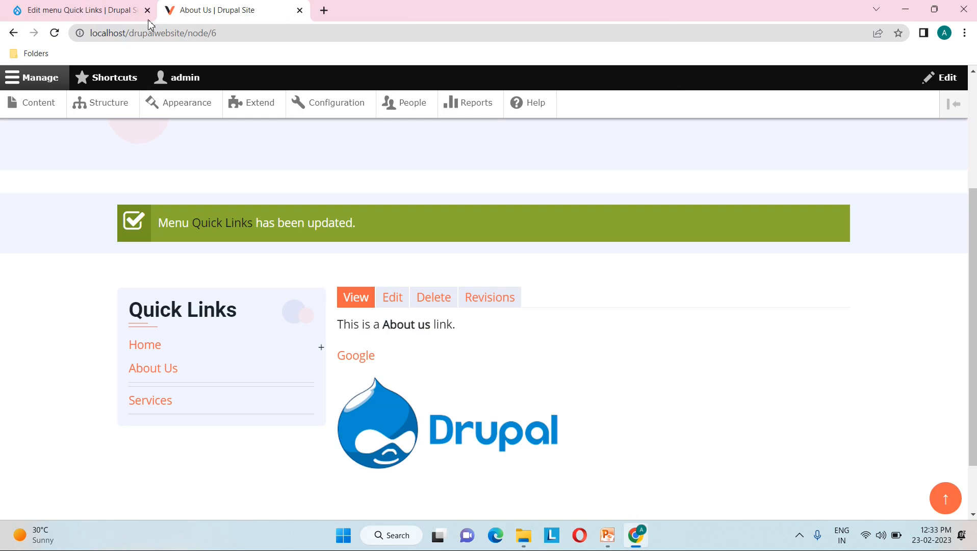
left_click(54, 33)
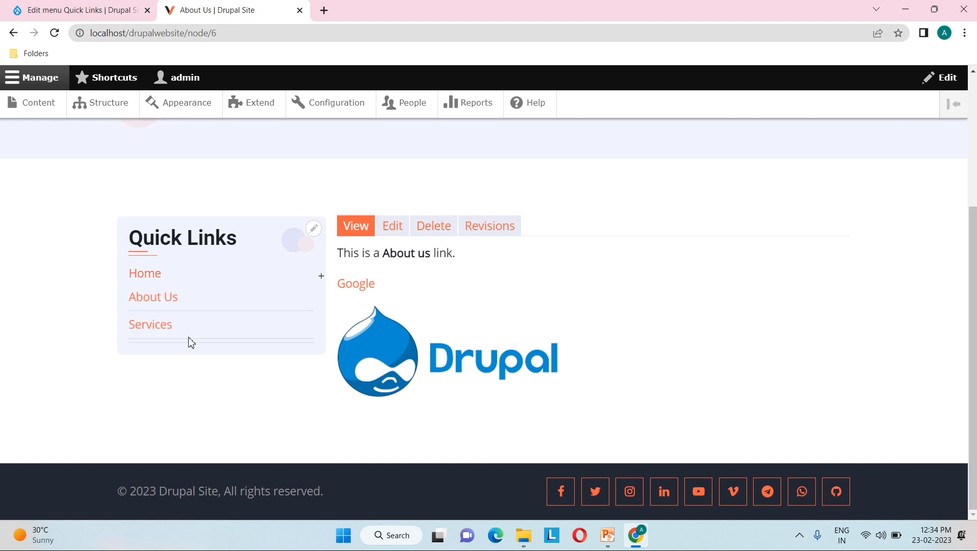
key("ctrl+Tab")
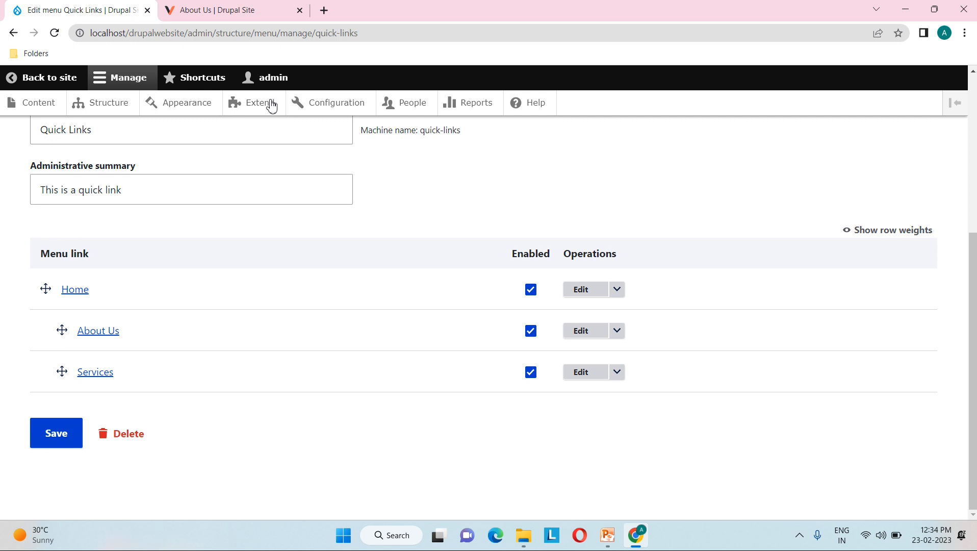
left_click(217, 9)
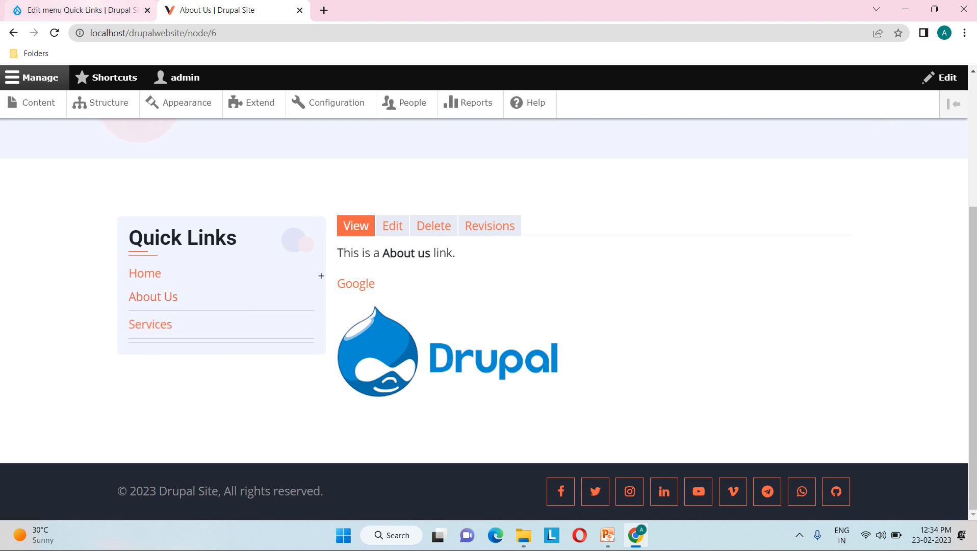
left_click(83, 11)
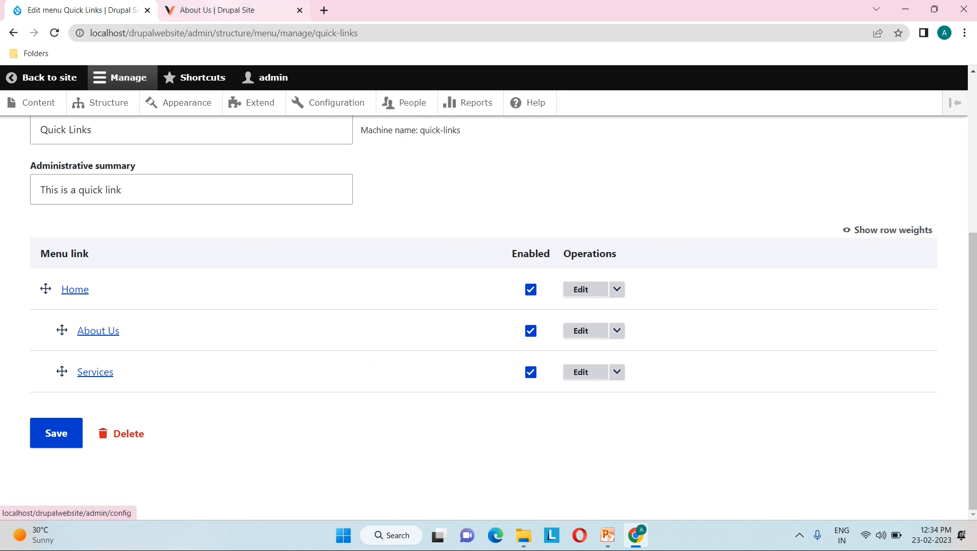
Edit the Quick Links menu from its block on the About Us page, disable the About Us link, and save.
left_click(219, 10)
mouse_move(312, 255)
left_click(313, 229)
left_click(293, 279)
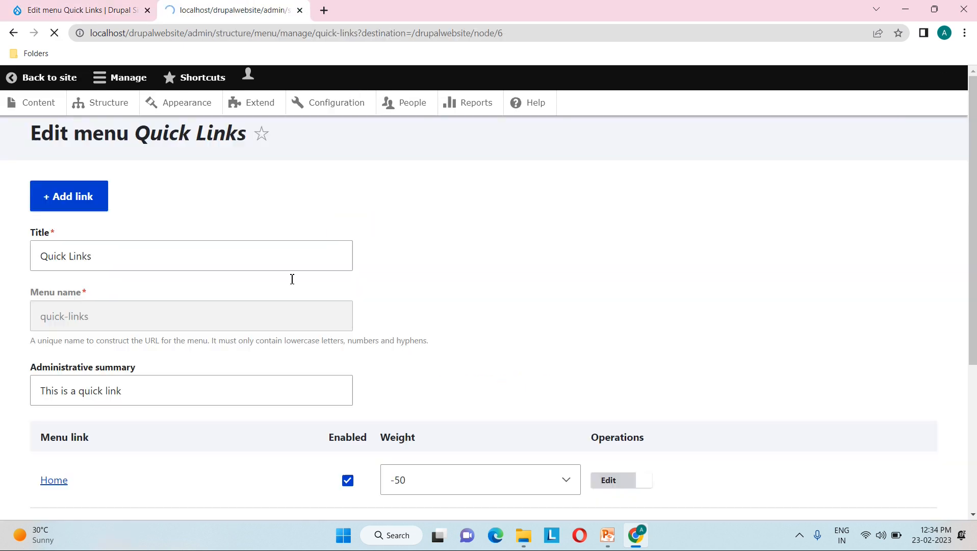
scroll(360, 331, "down", 3)
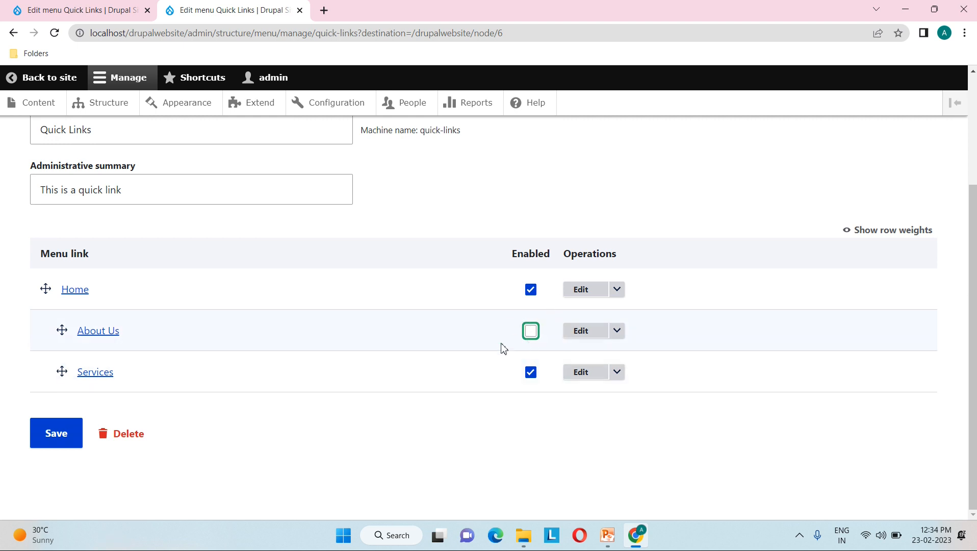
left_click(63, 438)
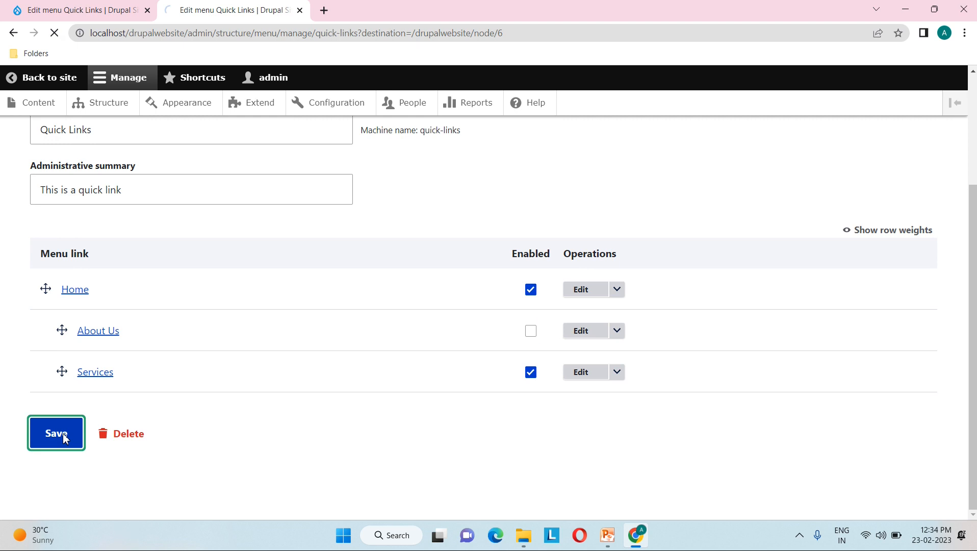
Check which links the Quick Links block shows on the About Us page.
scroll(277, 400, "down", 5)
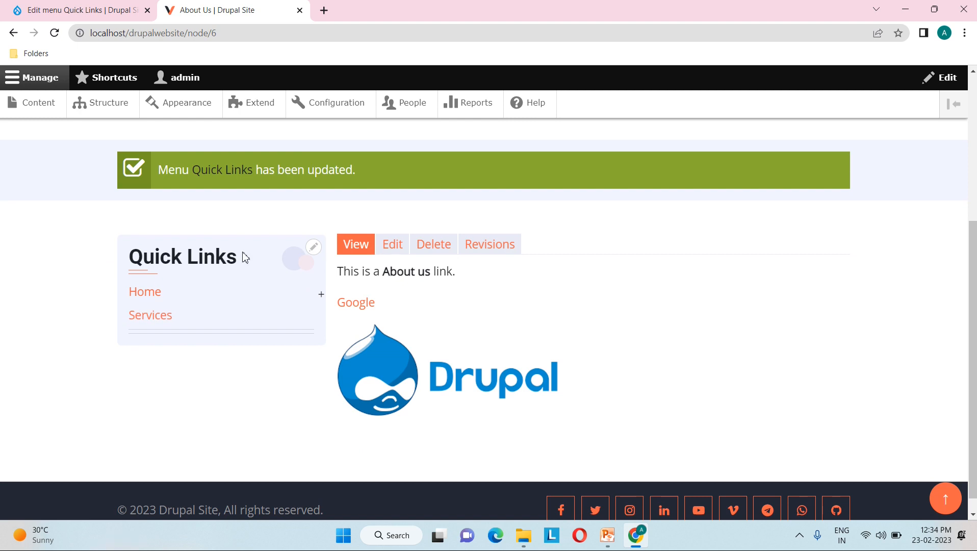
left_click_drag(245, 256, 119, 256)
left_click_drag(99, 306, 233, 326)
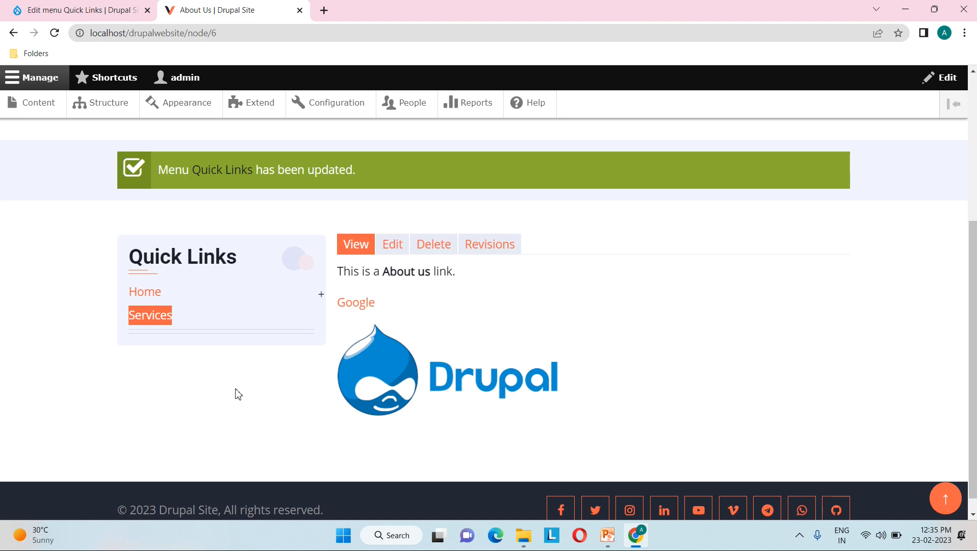
left_click_drag(319, 241, 281, 384)
left_click(282, 384)
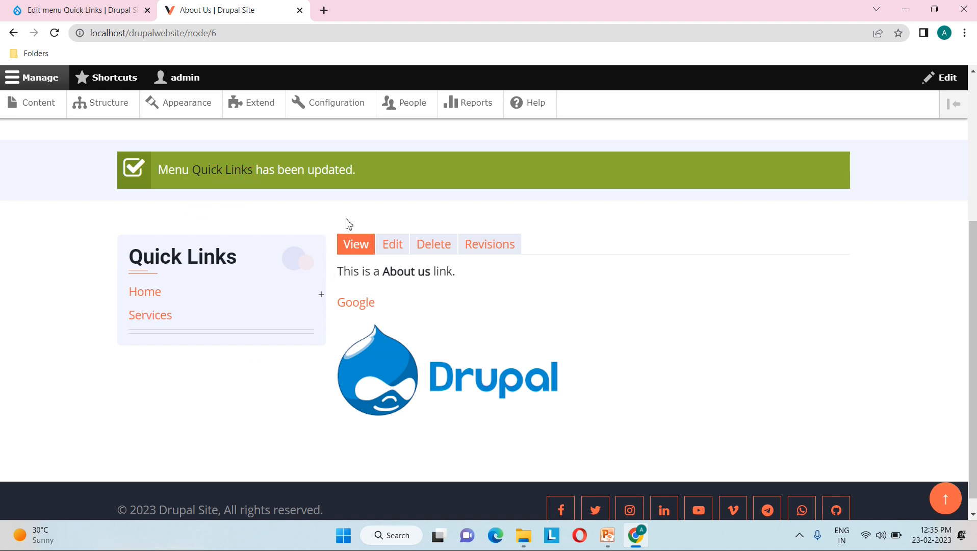
Re-enable the About Us link in the Quick Links menu from its block and save the menu.
left_click(313, 247)
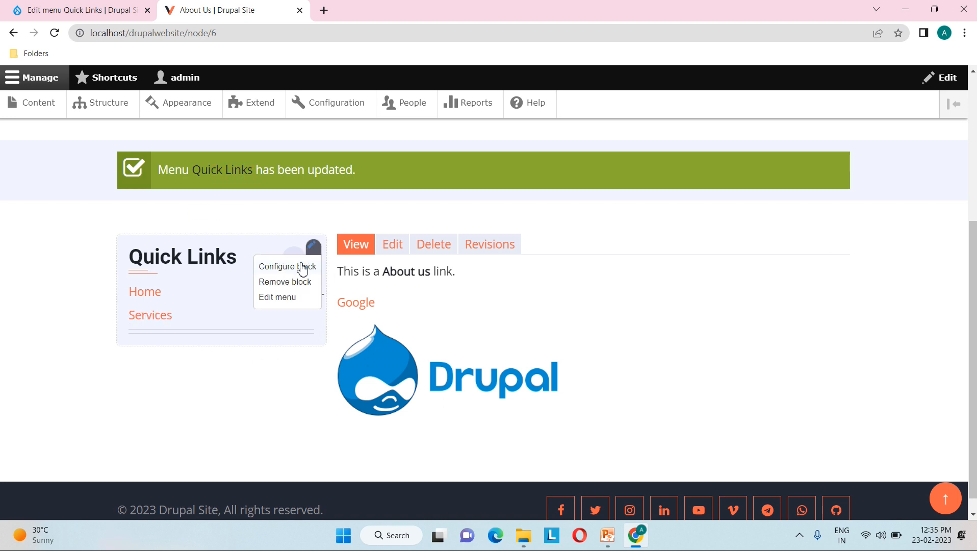
left_click(302, 298)
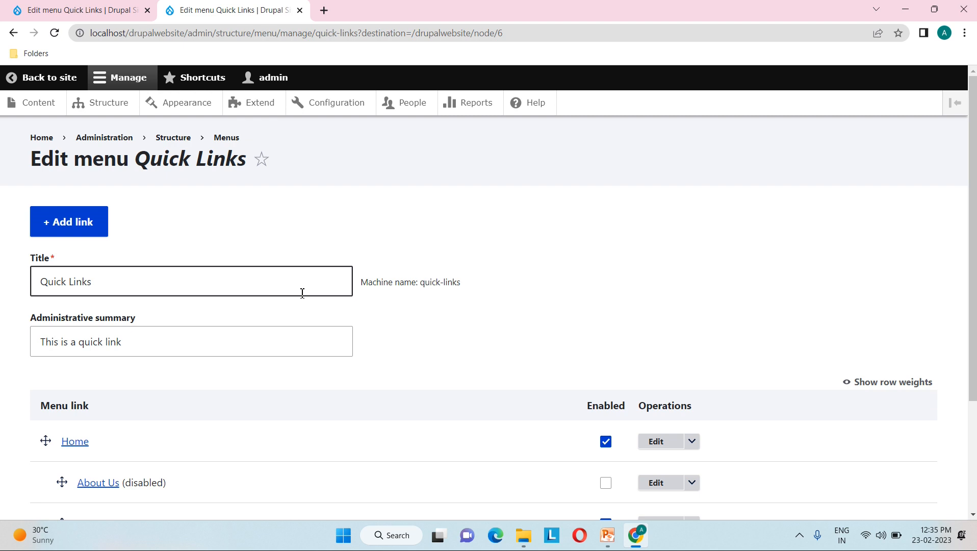
scroll(414, 378, "down", 3)
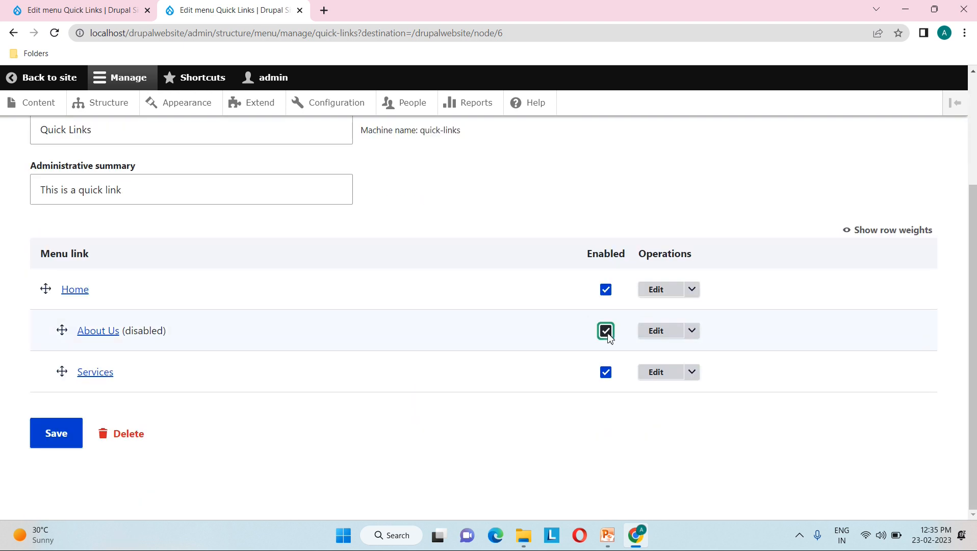
left_click(52, 435)
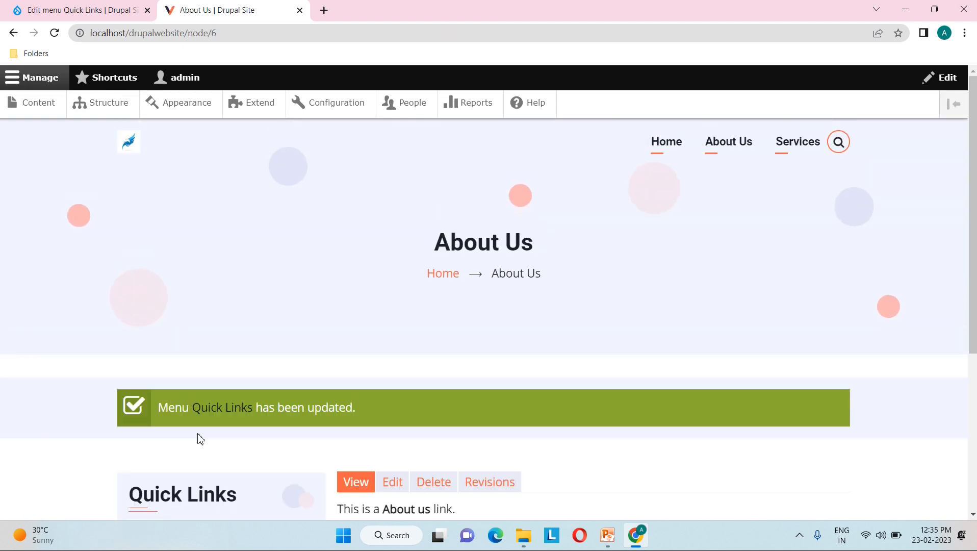
Examine the links in the updated Quick Links block on the About Us page.
scroll(196, 439, "down", 4)
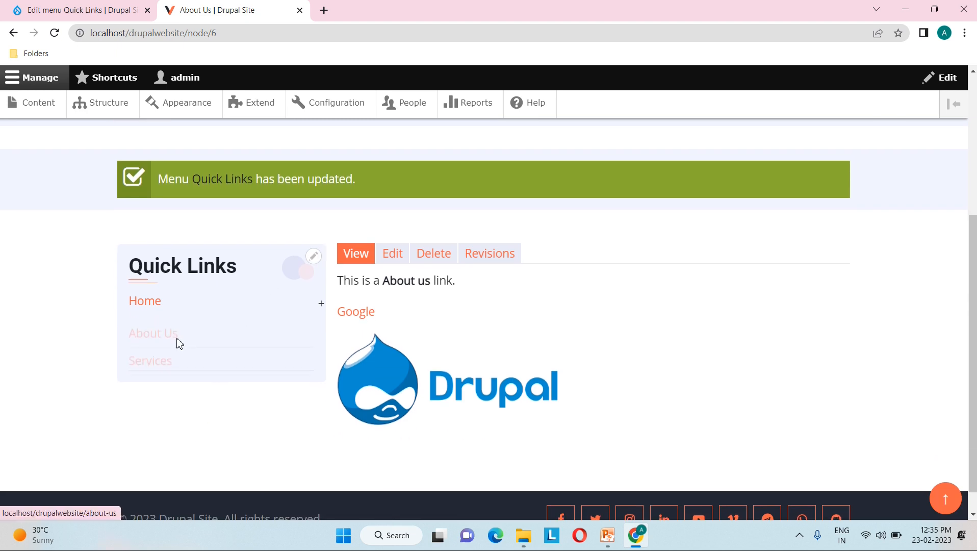
scroll(195, 405, "down", 1)
scroll(196, 404, "up", 1)
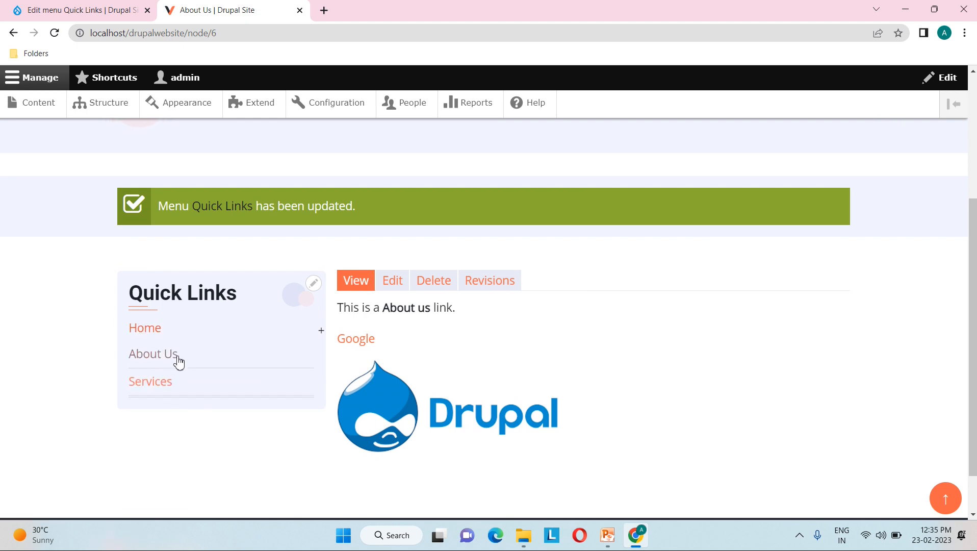
scroll(177, 361, "down", 1)
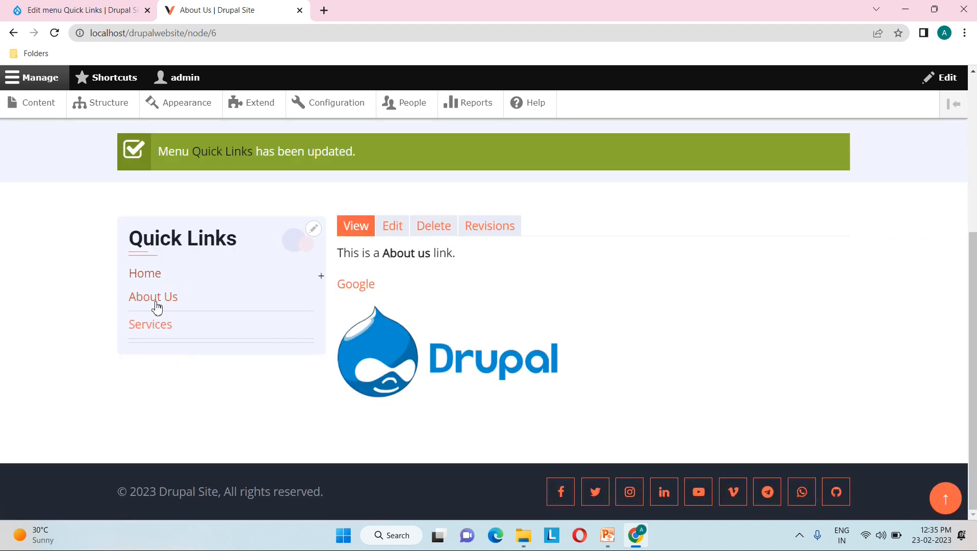
scroll(214, 403, "up", 3)
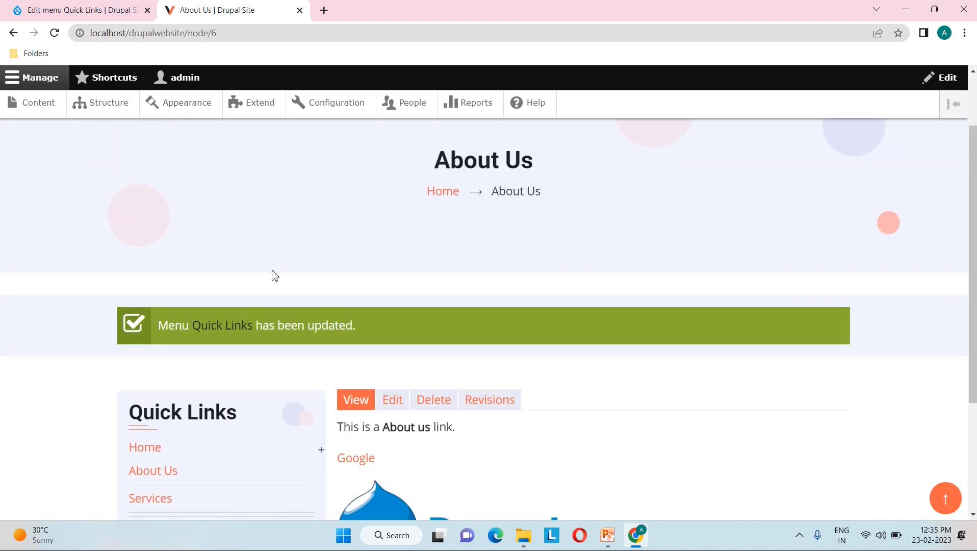
Compare reaching the Add content page through its shortcut and through the Content overview.
left_click(114, 78)
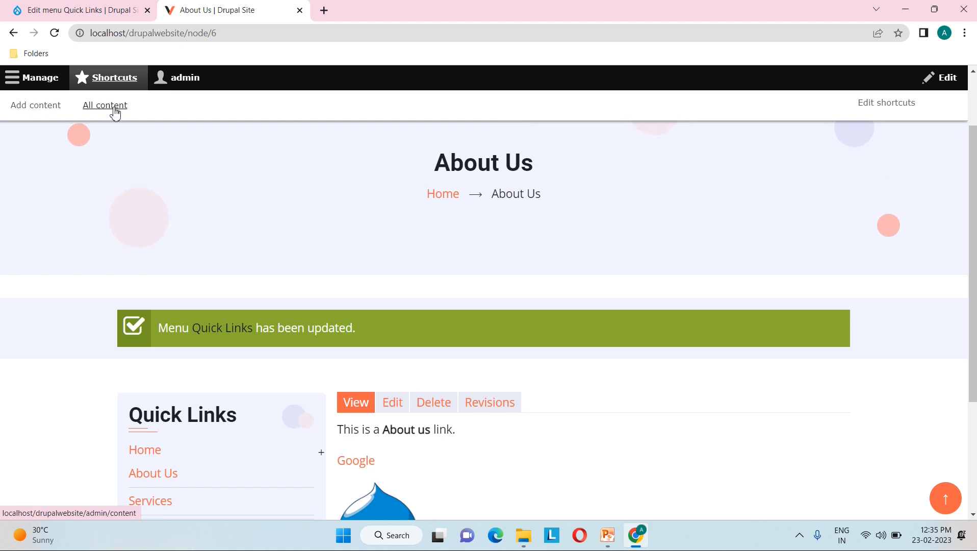
left_click(40, 114)
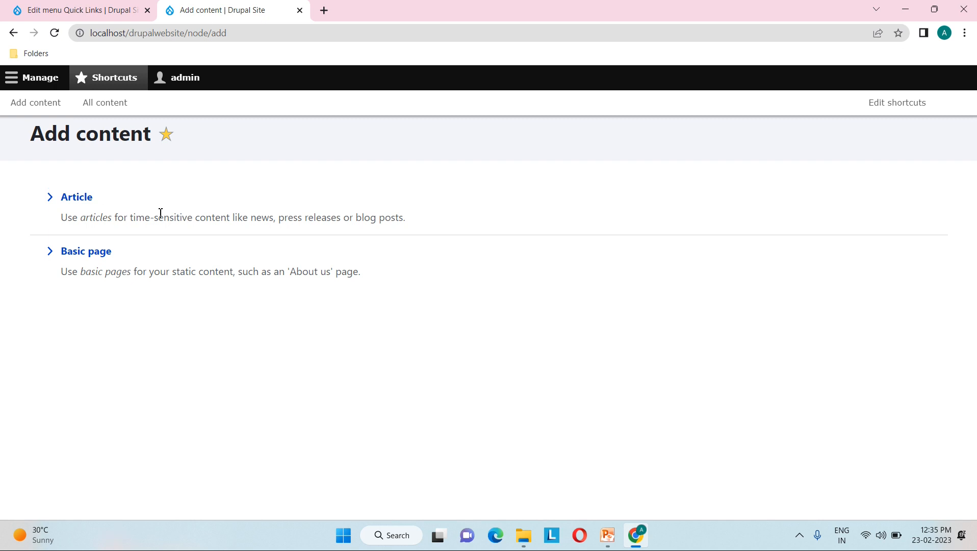
left_click(41, 78)
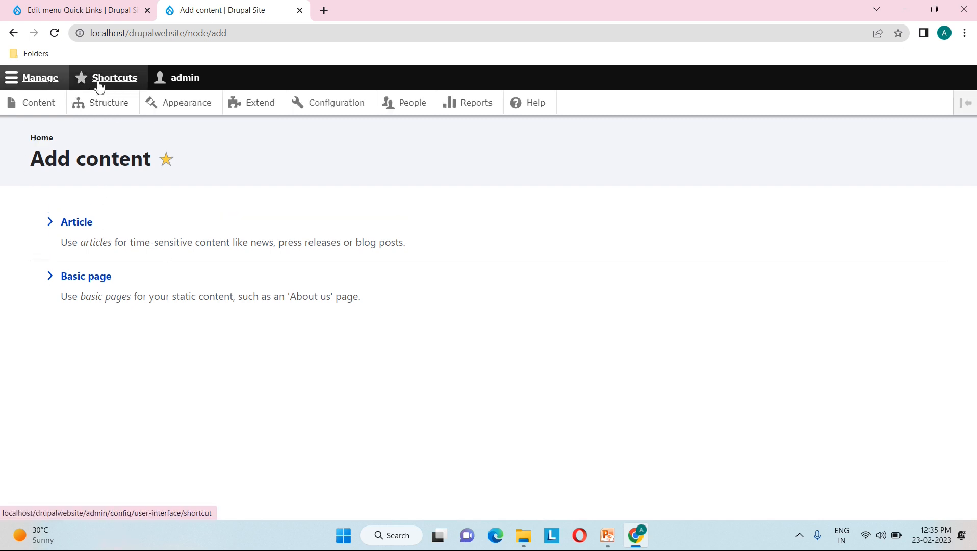
left_click(39, 101)
scroll(92, 183, "down", 1)
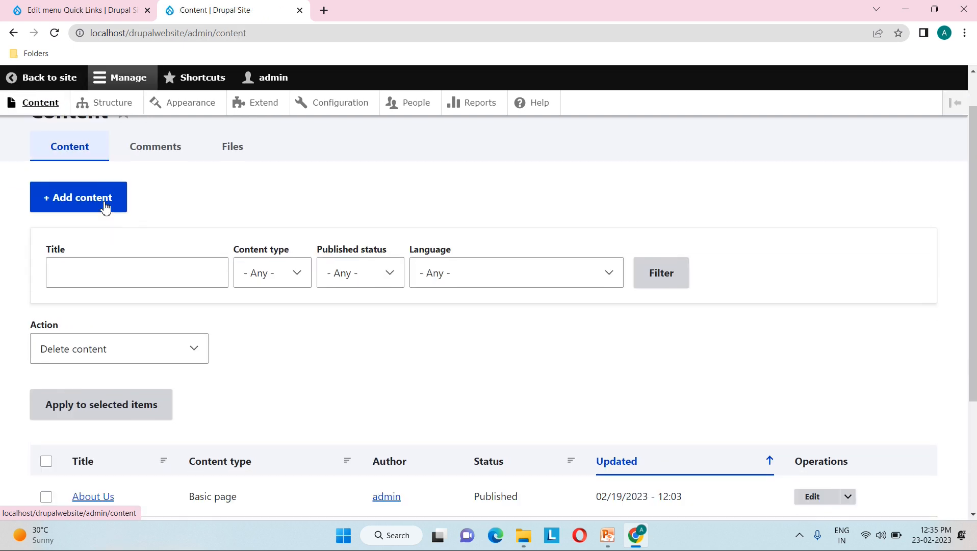
left_click(80, 192)
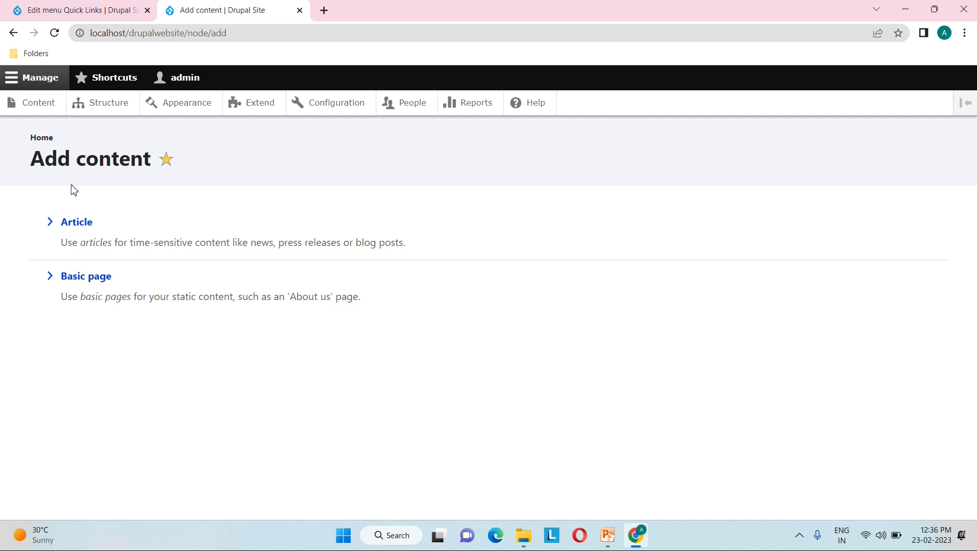
Revisit the Add content page through its shortcut and open the form for creating a Basic page.
left_click(116, 81)
left_click(42, 108)
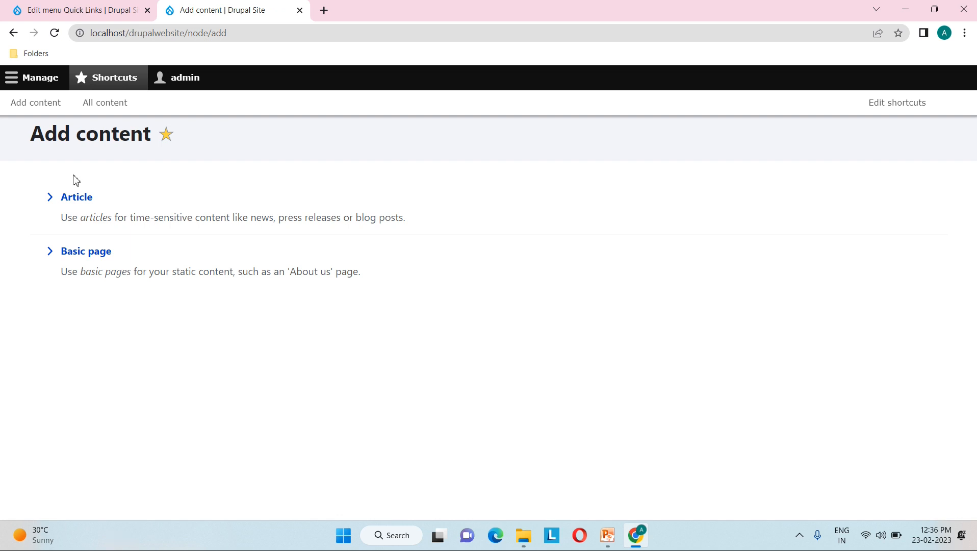
left_click(111, 83)
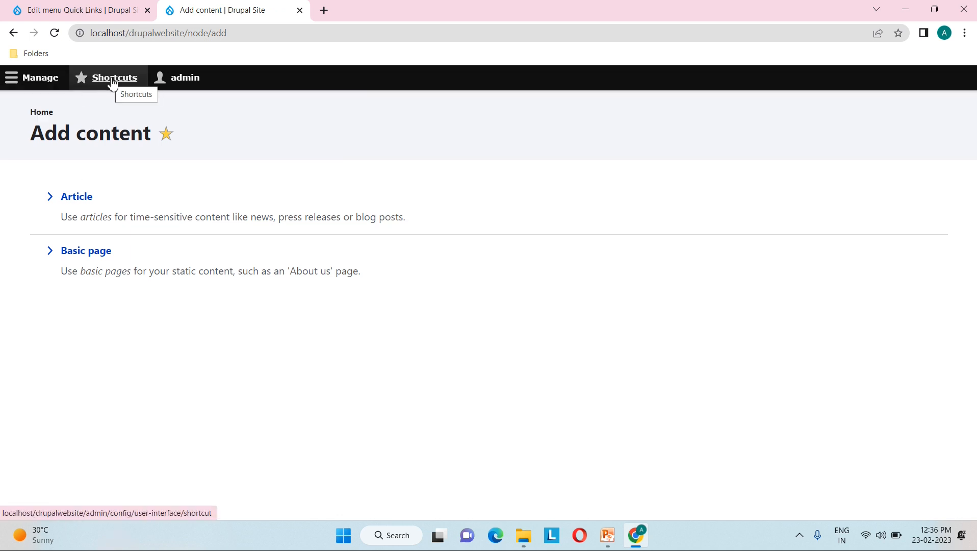
left_click(113, 83)
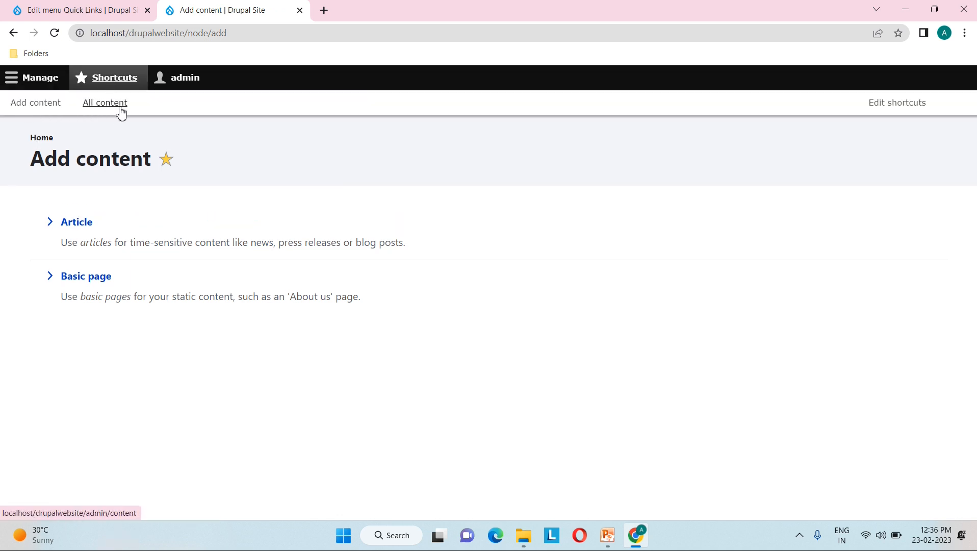
left_click(47, 82)
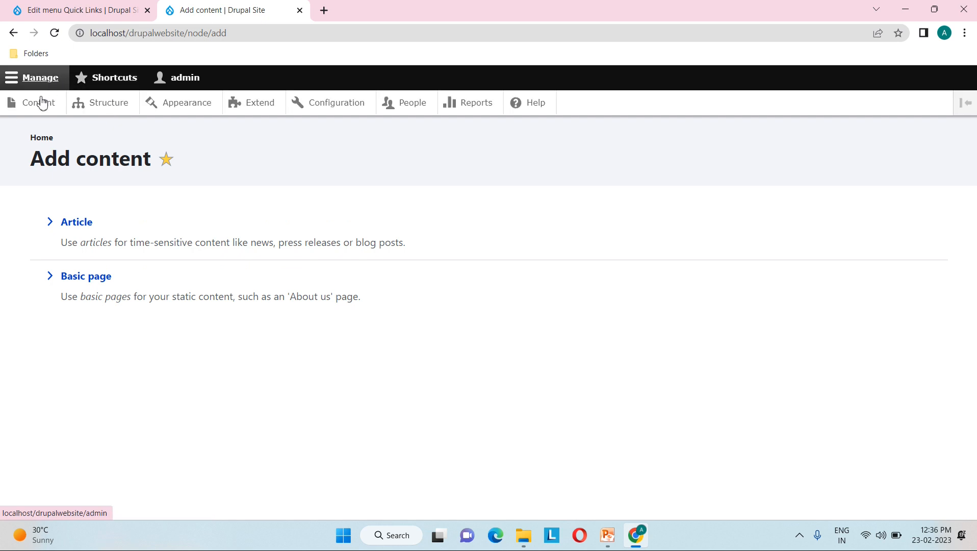
left_click(90, 278)
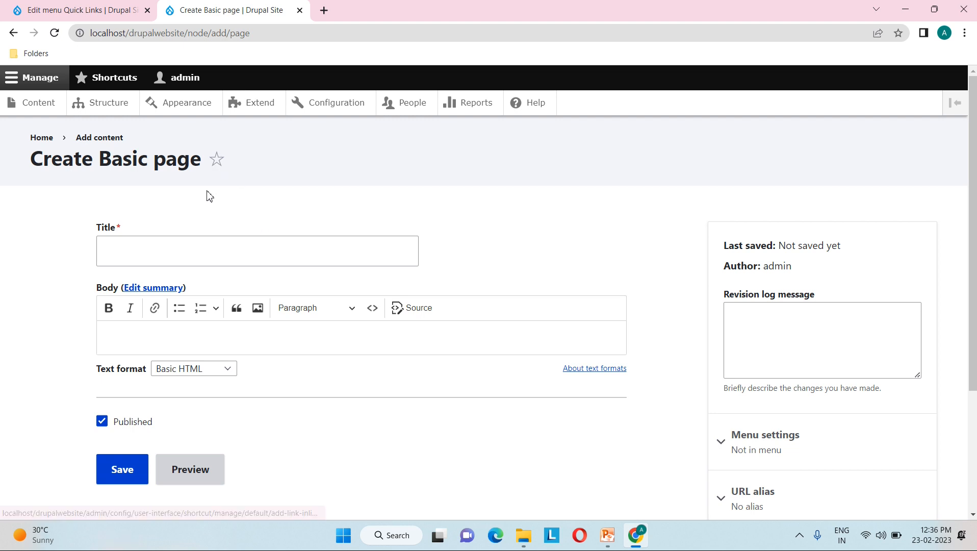
Add the Create Basic page form to the shortcuts and display the list of shortcuts.
left_click(219, 165)
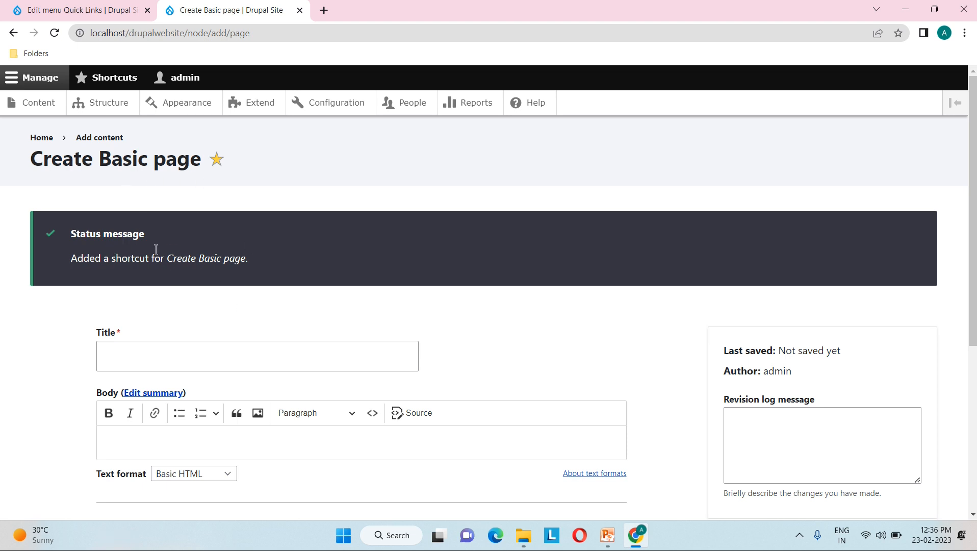
left_click(108, 80)
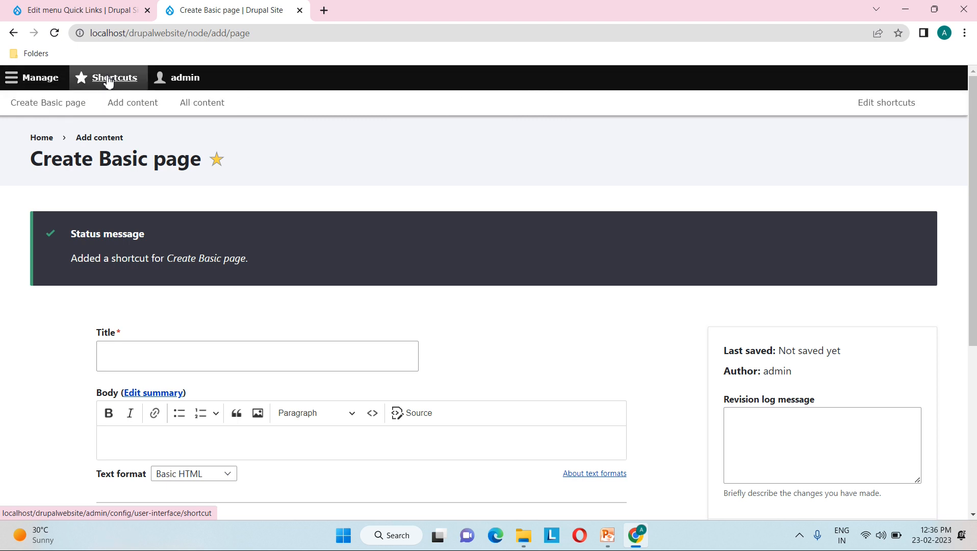
Compare reaching the Create Basic page form through the Content overview with its shortcut, and return to the earlier form.
left_click(44, 80)
left_click(31, 105)
left_click(102, 247)
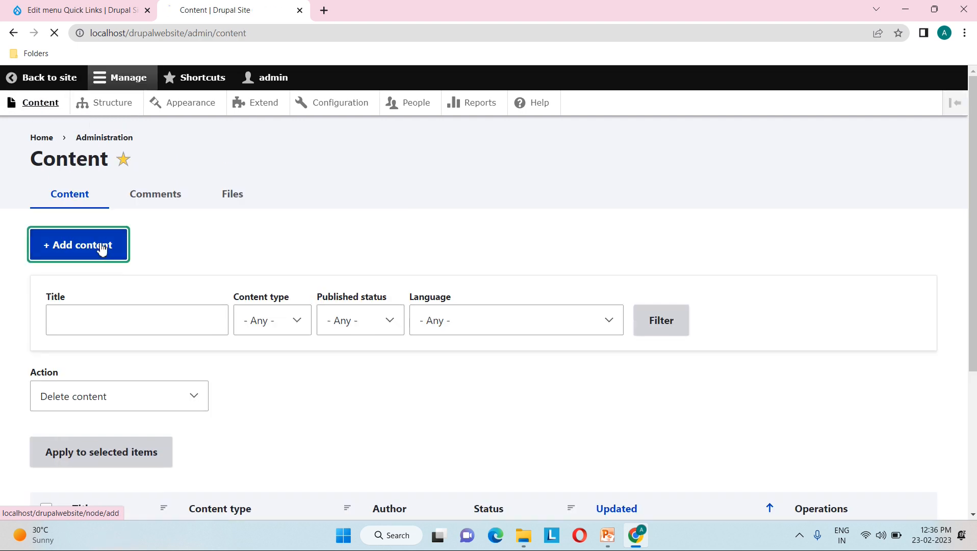
left_click(94, 278)
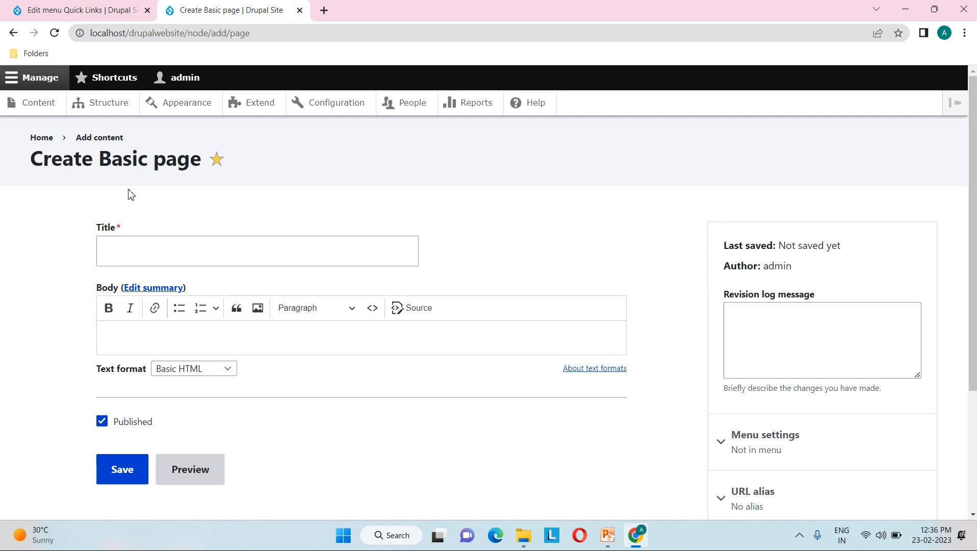
left_click(101, 79)
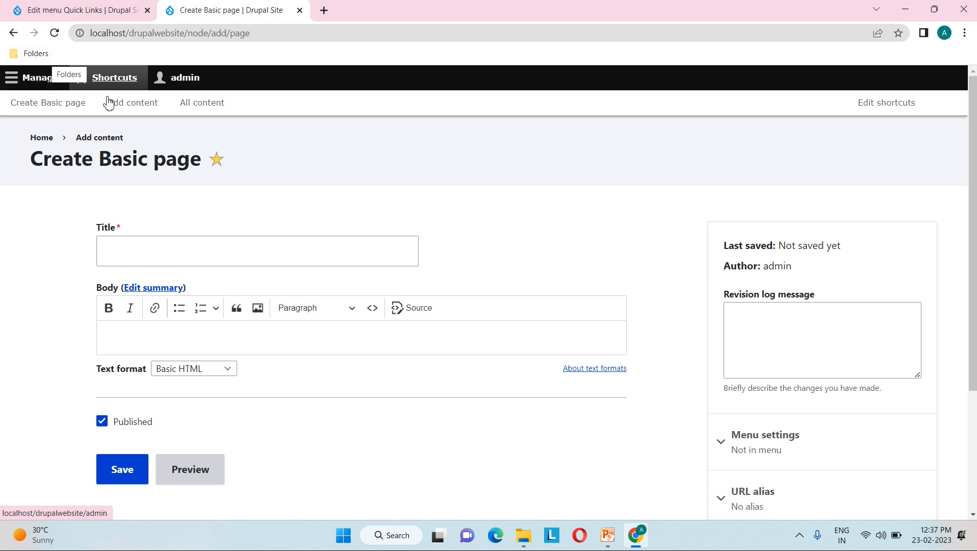
left_click(13, 33)
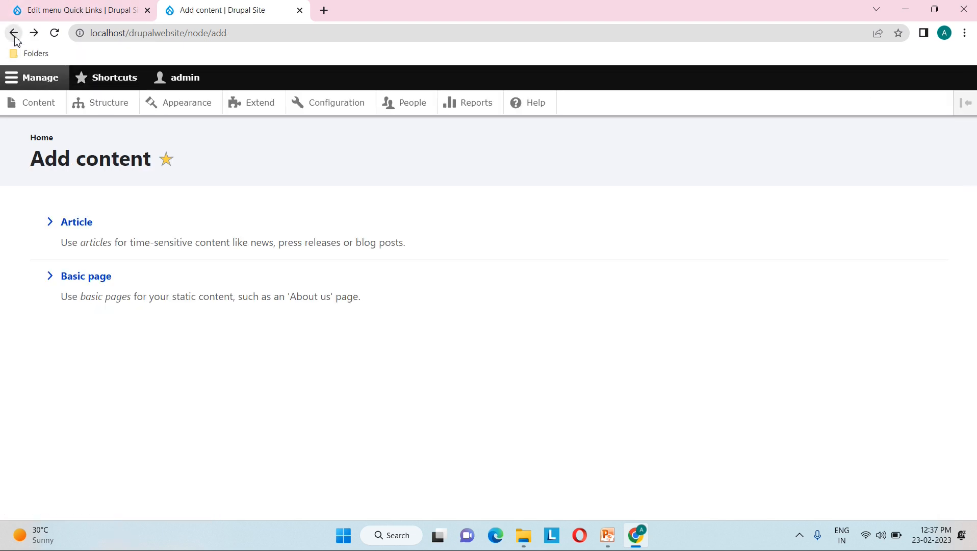
left_click(14, 32)
left_click(13, 33)
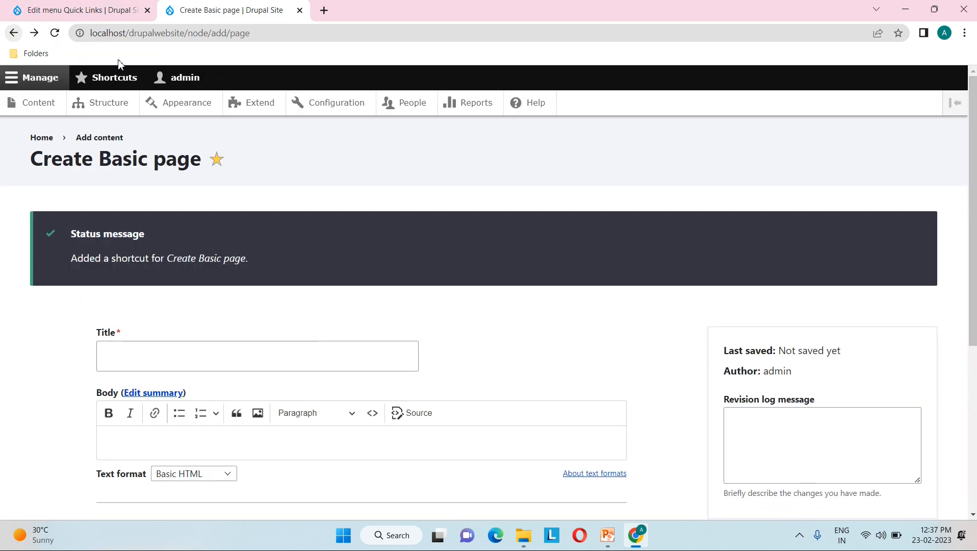
Remove the Create Basic page form from the shortcuts and check the remaining shortcuts.
left_click(113, 82)
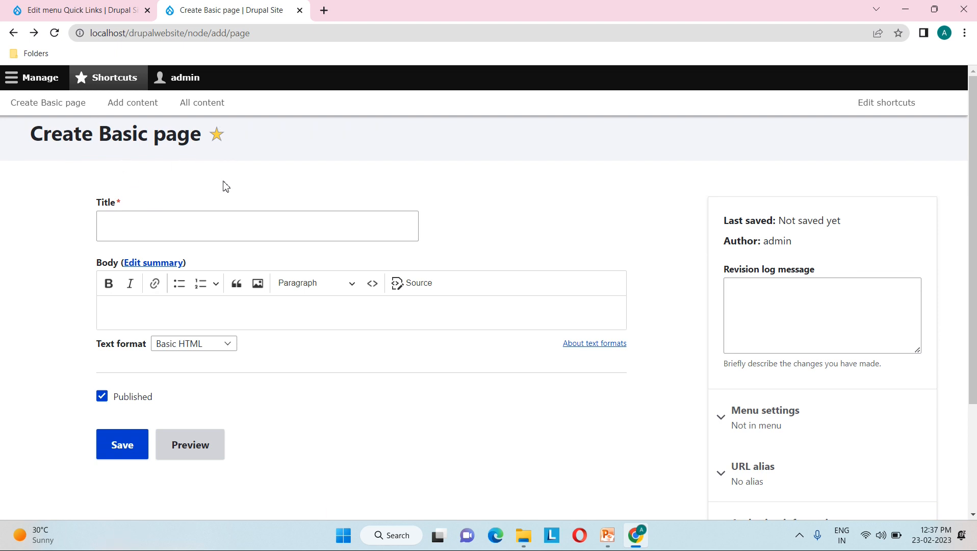
left_click(217, 139)
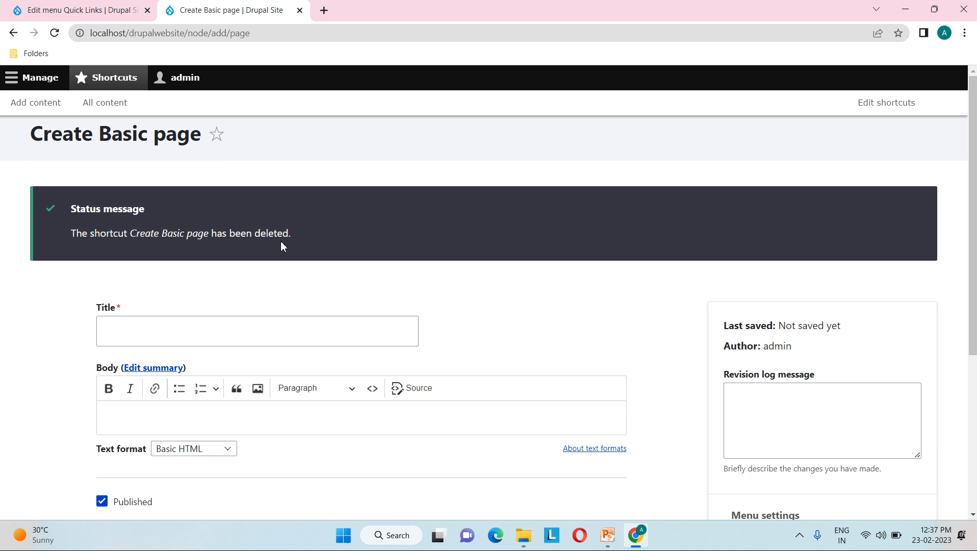
left_click(101, 80)
left_click(101, 80)
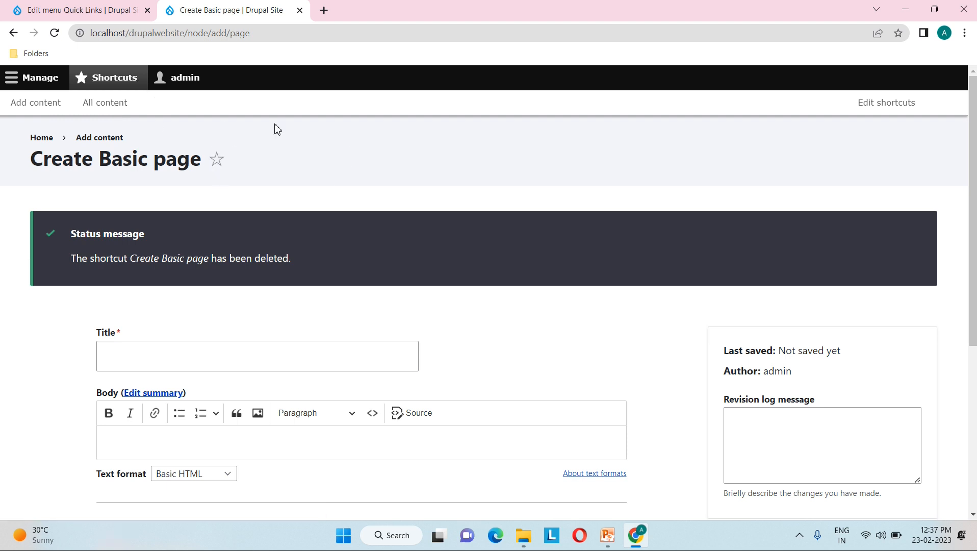
Open the shortcut set for editing and start a new shortcut named Create Article page.
left_click(878, 107)
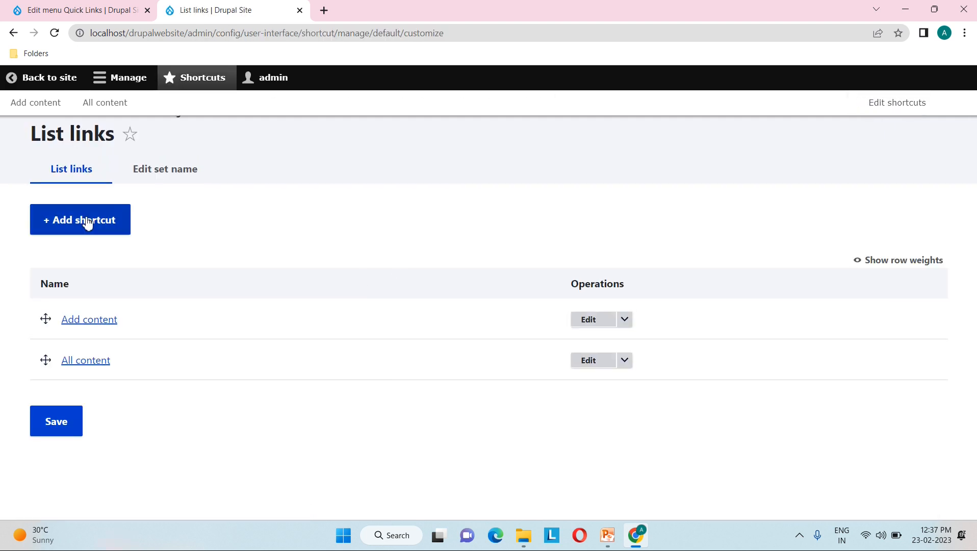
left_click(66, 223)
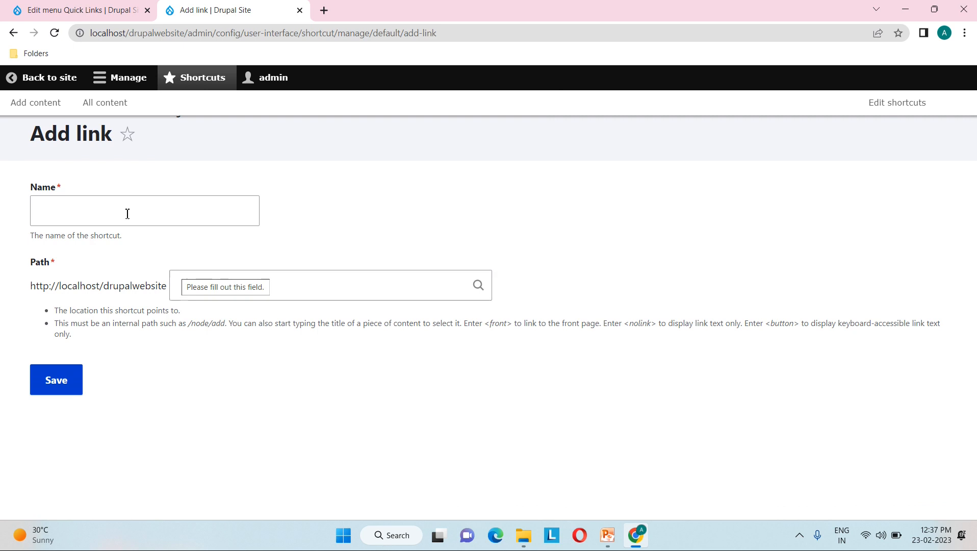
left_click(127, 213)
left_click(124, 214)
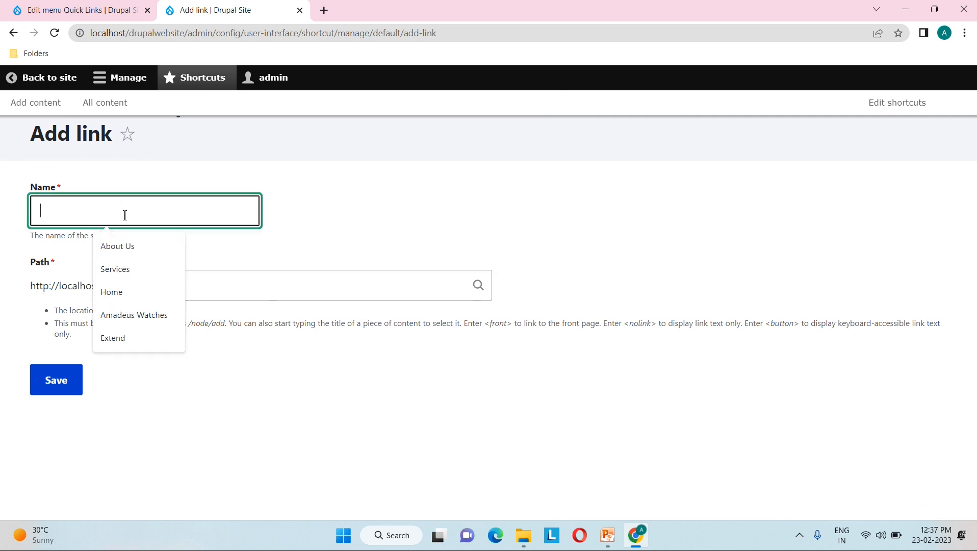
left_click(308, 180)
left_click(97, 219)
type("Create Article page")
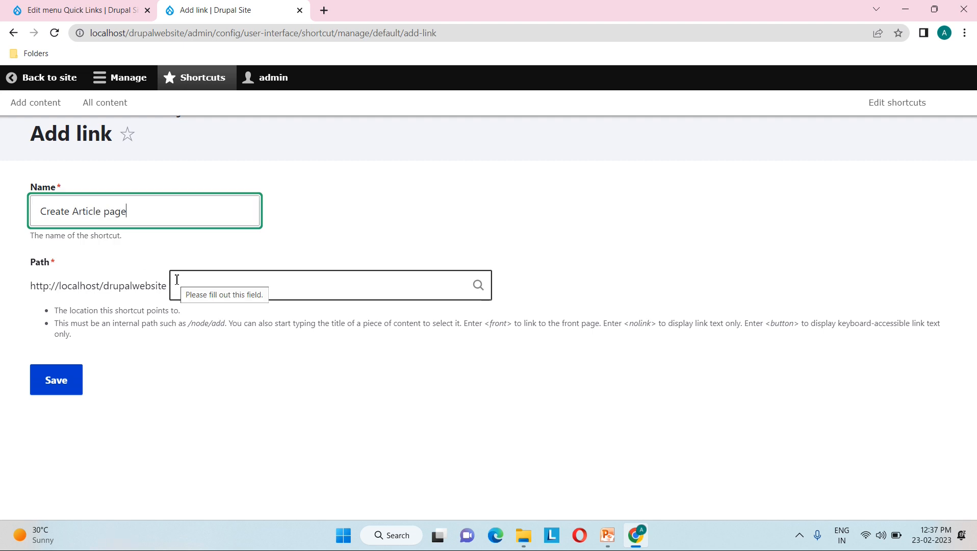
Open the Create Article form in the other browser tab and copy /node/add/article from its address.
left_click(218, 282)
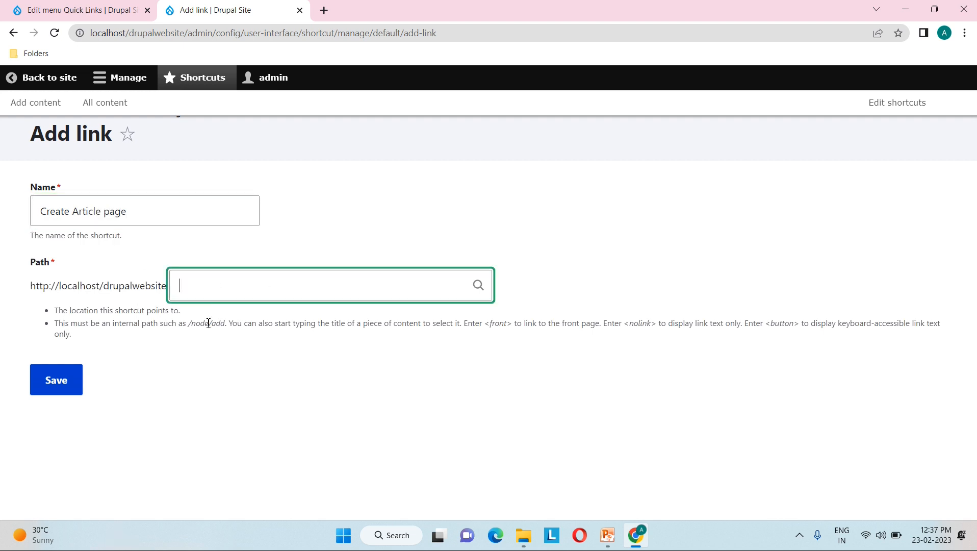
left_click(77, 10)
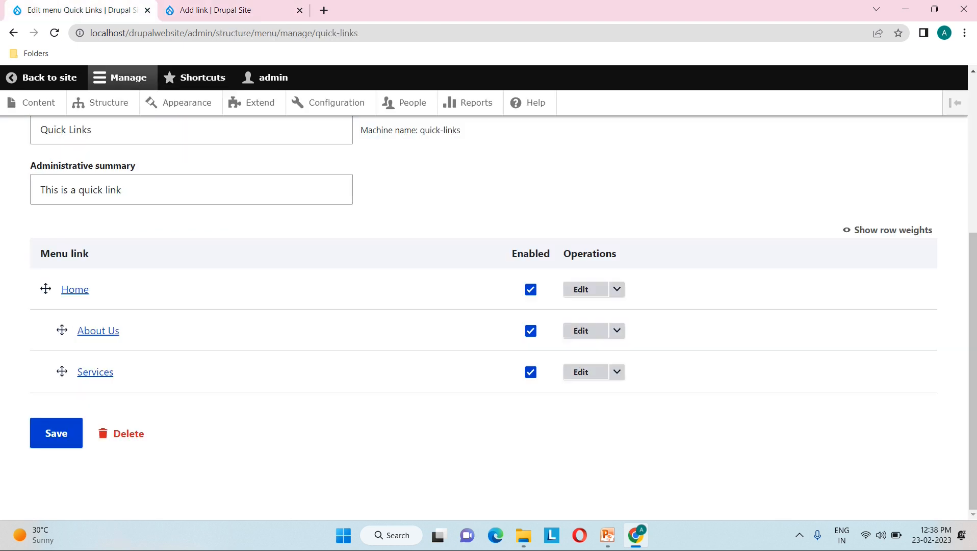
left_click(33, 103)
left_click(101, 221)
left_click(71, 200)
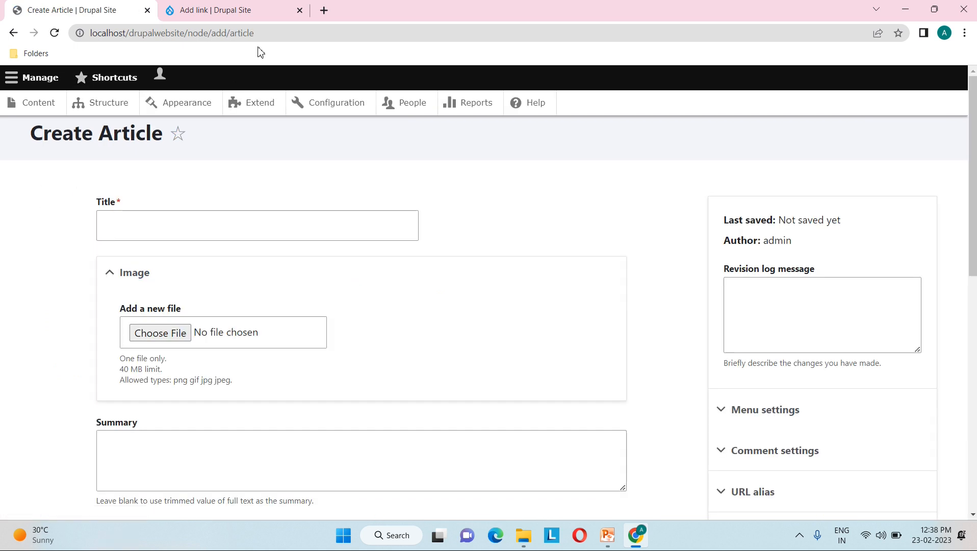
left_click_drag(187, 33, 261, 34)
key("ctrl+c")
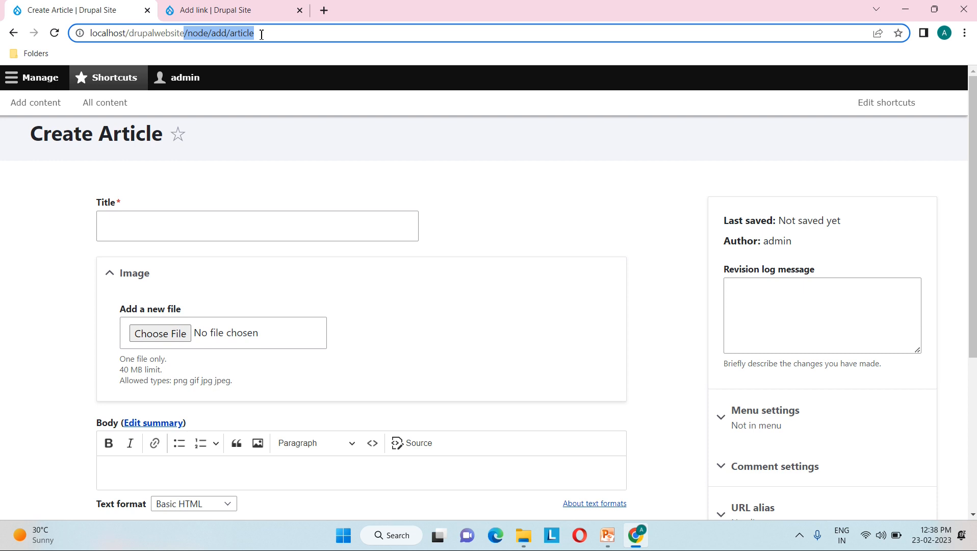
Set the new shortcut's path to /node/add/article, save it and review the shortcut list.
key("ctrl+Tab")
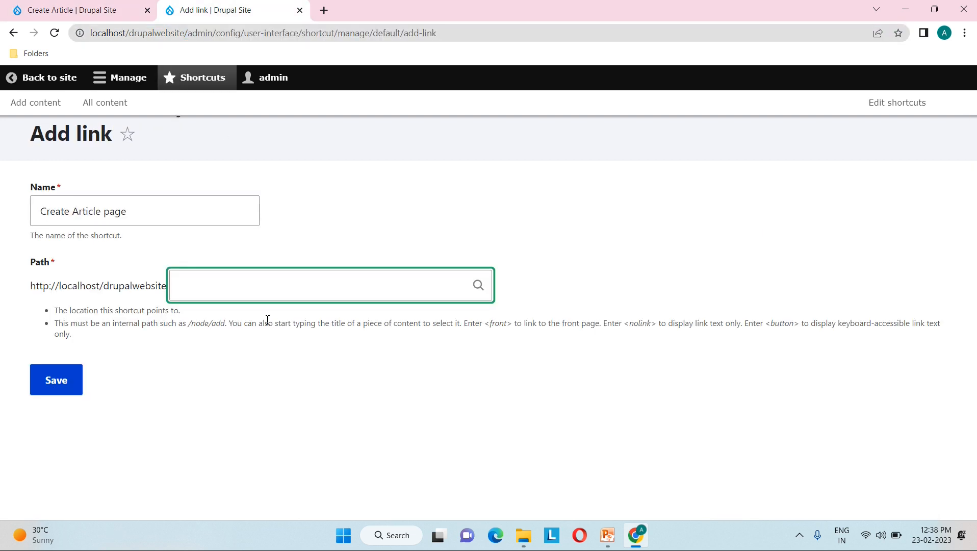
key("ctrl+v")
left_click(67, 386)
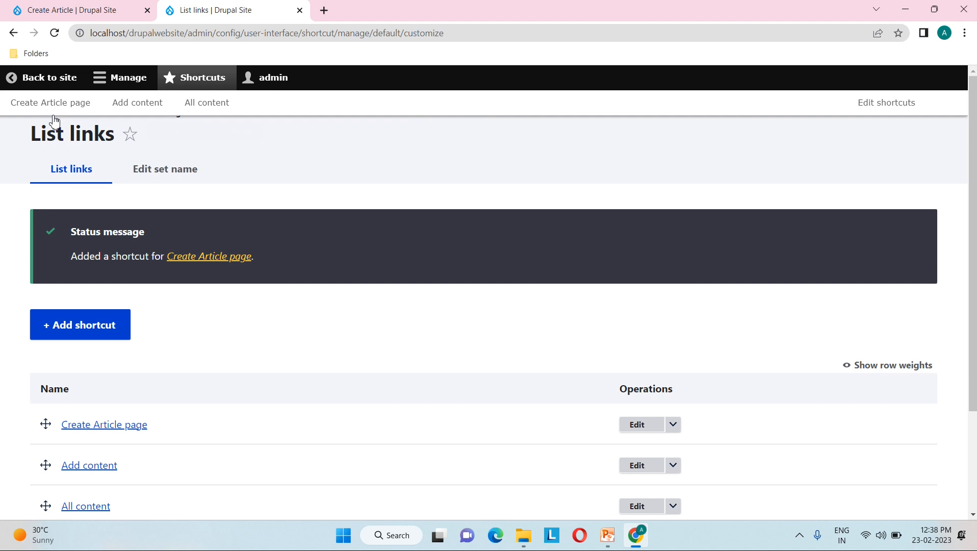
scroll(325, 312, "down", 2)
scroll(326, 312, "up", 2)
scroll(432, 318, "down", 2)
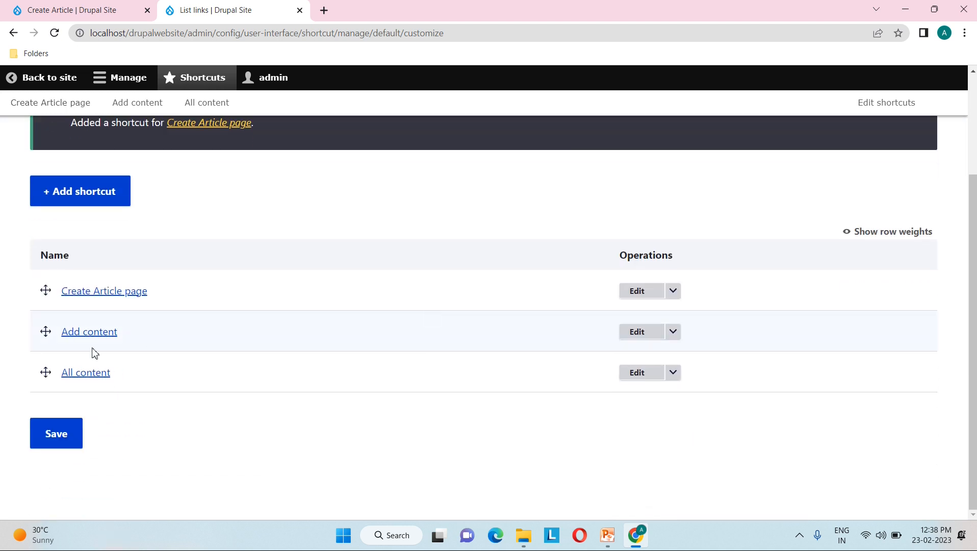
Delete the Create Article page shortcut from the set and check the remaining shortcuts.
left_click(673, 292)
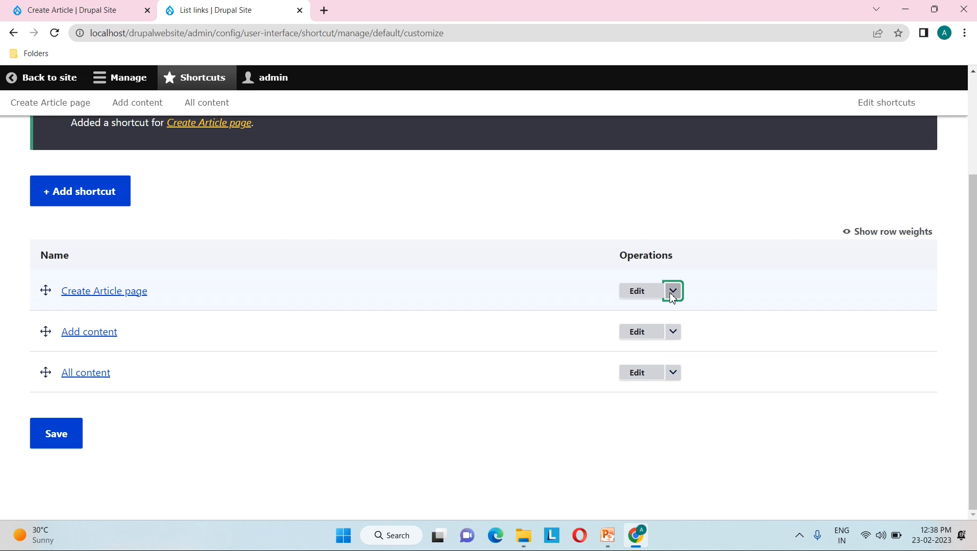
left_click(645, 308)
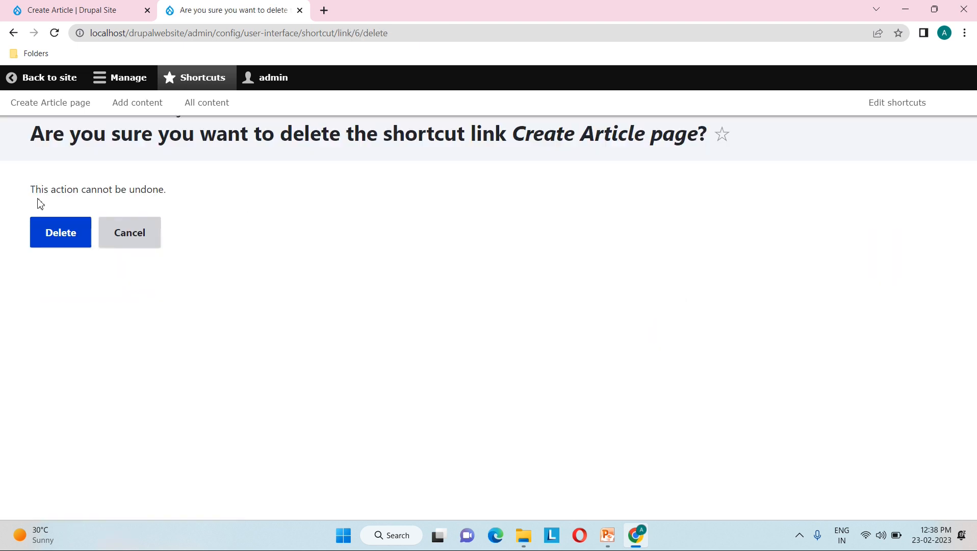
left_click(79, 232)
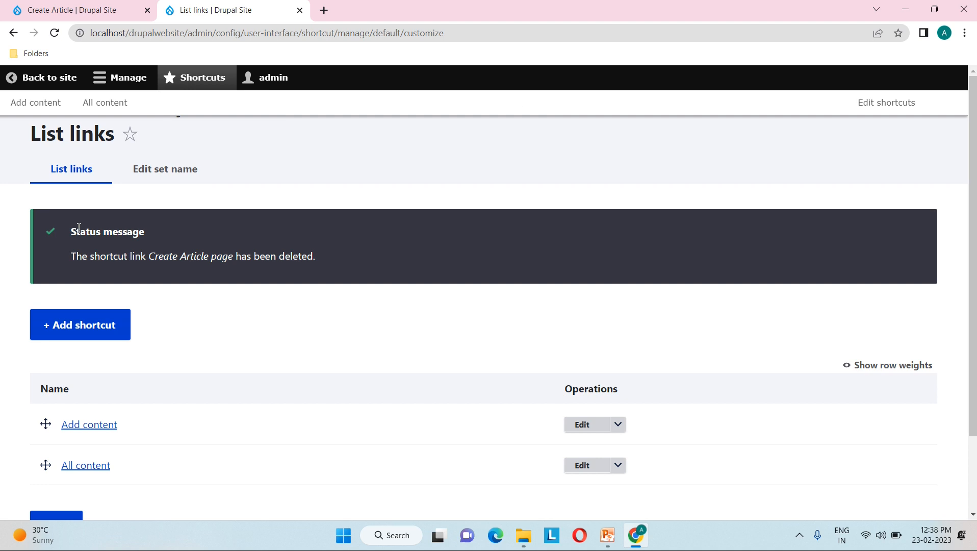
left_click(207, 80)
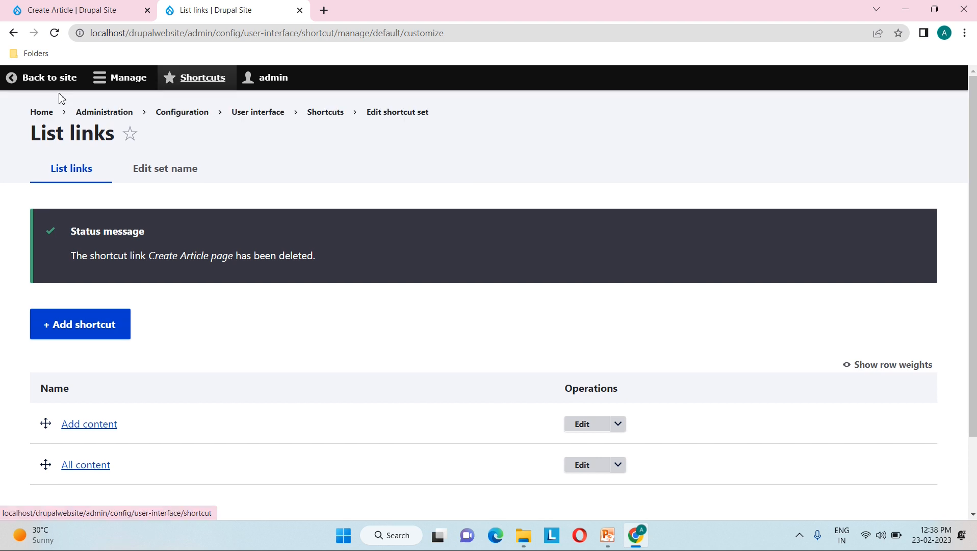
left_click(213, 84)
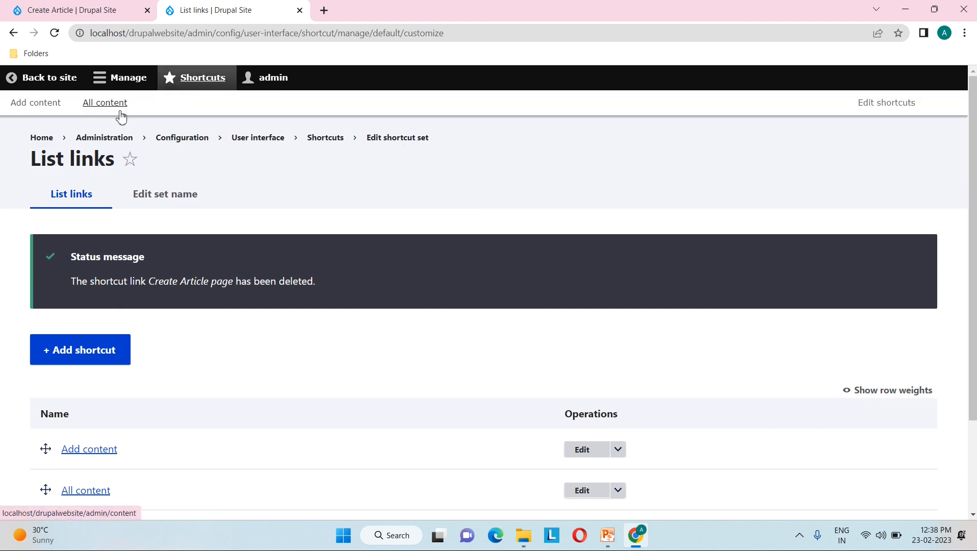
Reopen the shortcut set for editing and examine the operations offered for the Add content shortcut.
scroll(280, 179, "down", 1)
scroll(282, 178, "up", 1)
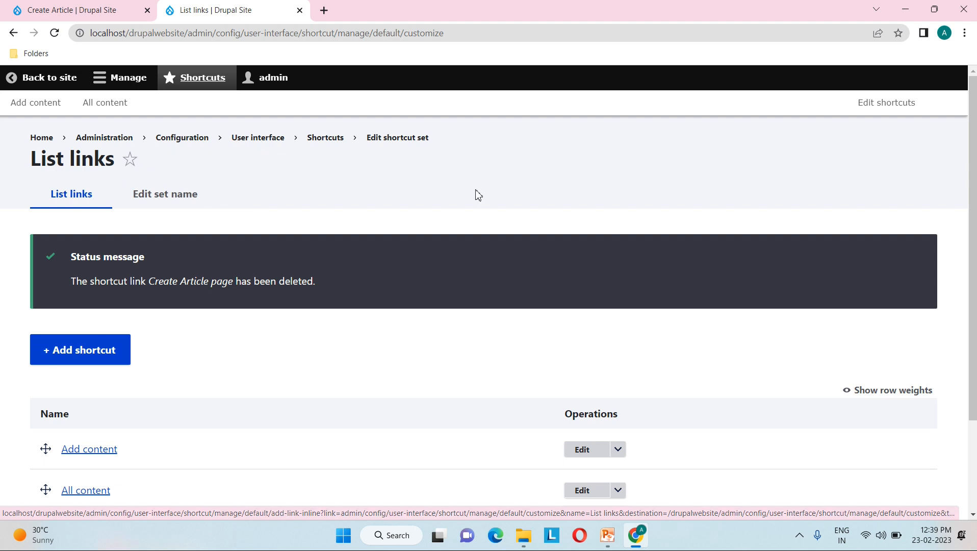
left_click(888, 108)
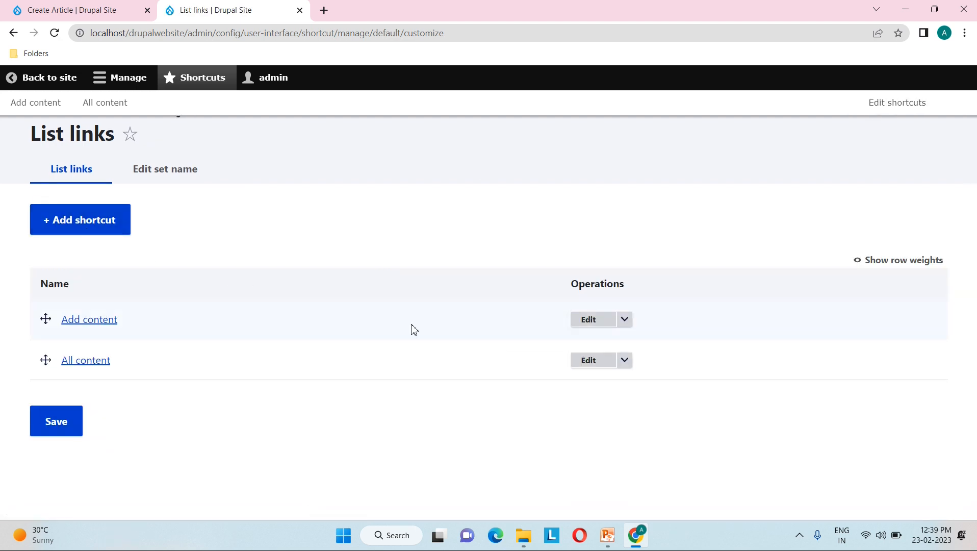
left_click(625, 320)
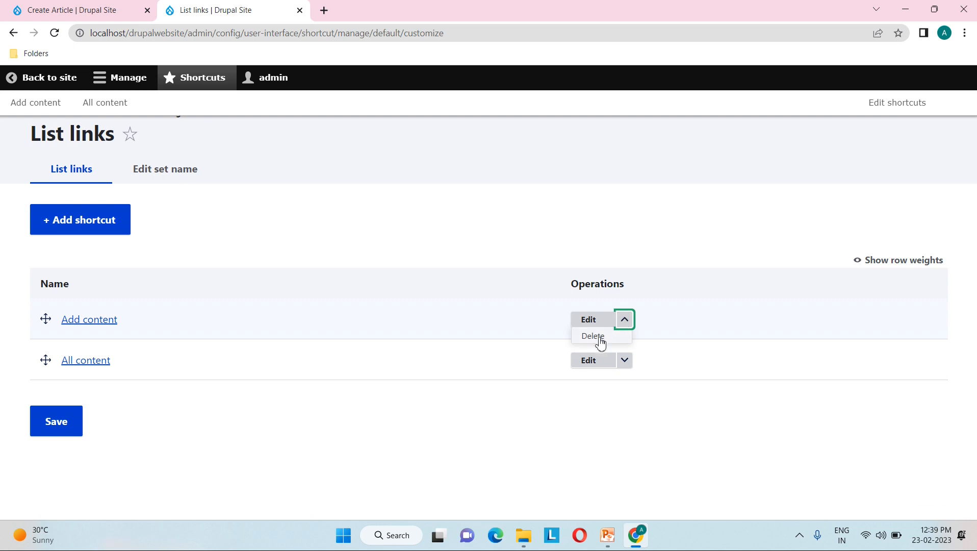
left_click(460, 252)
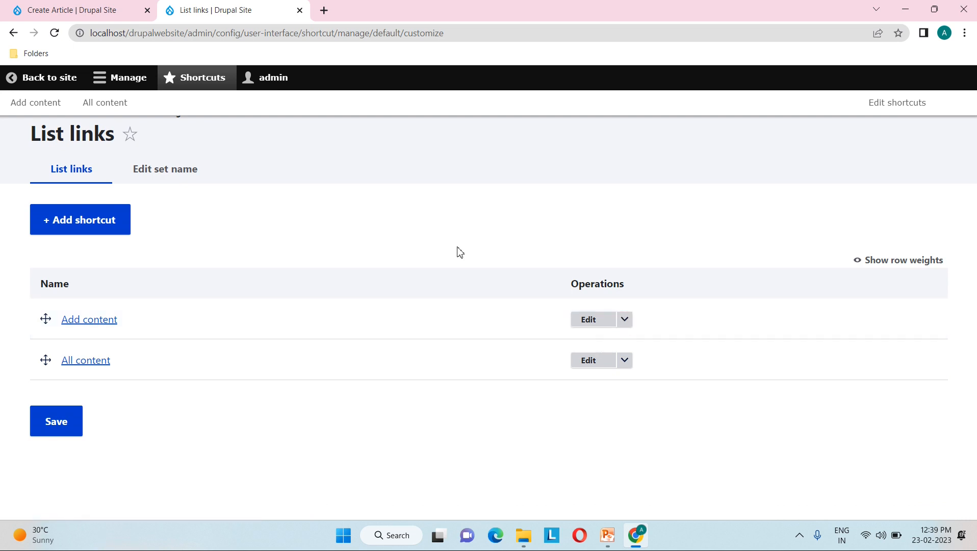